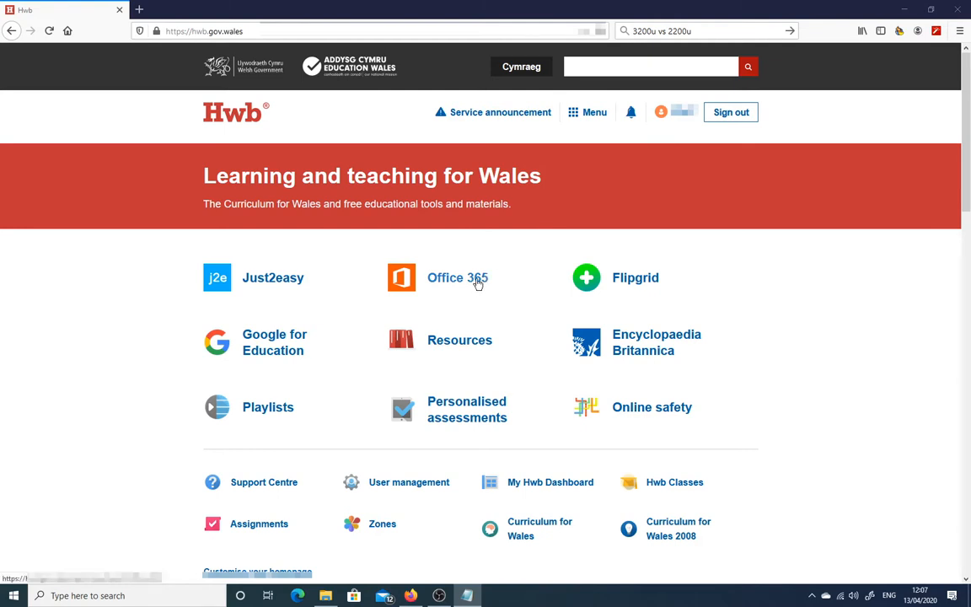
Open Office 365 from the Hwb homepage, view the full list of apps and return to the Office home page.
click(477, 283)
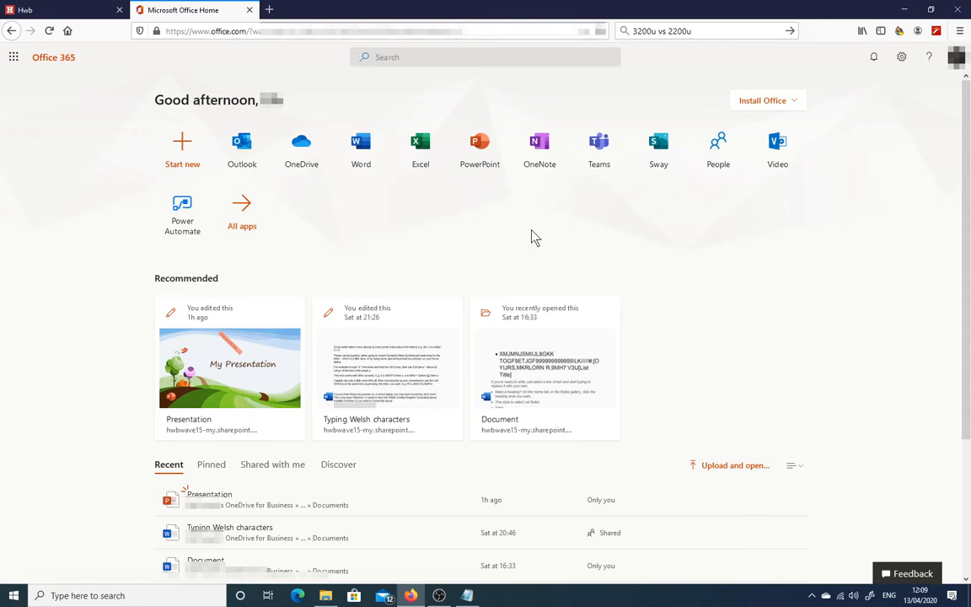
click(242, 206)
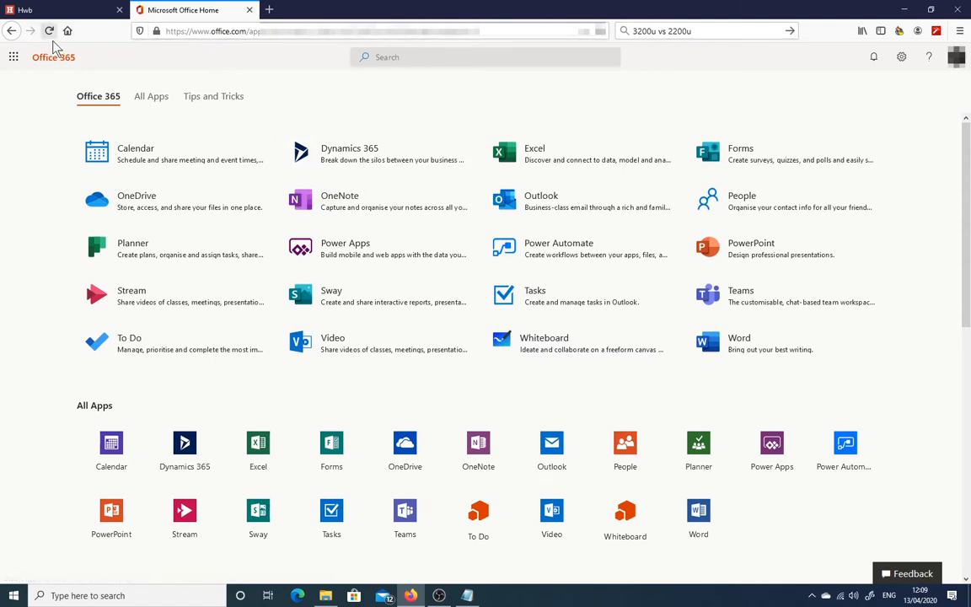
click(11, 32)
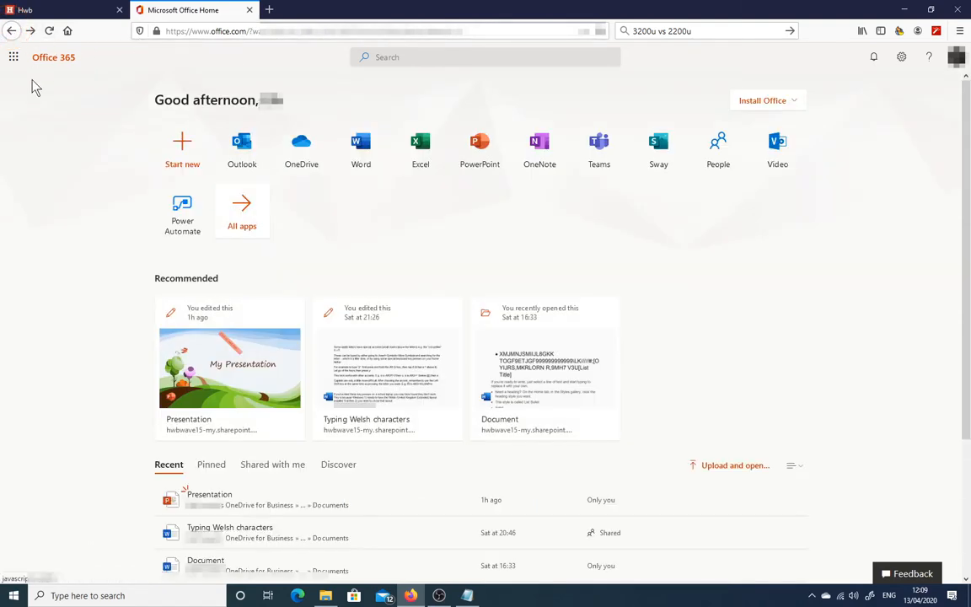
Open the Outlook mailbox from the Office home page and look over its app launcher.
click(250, 149)
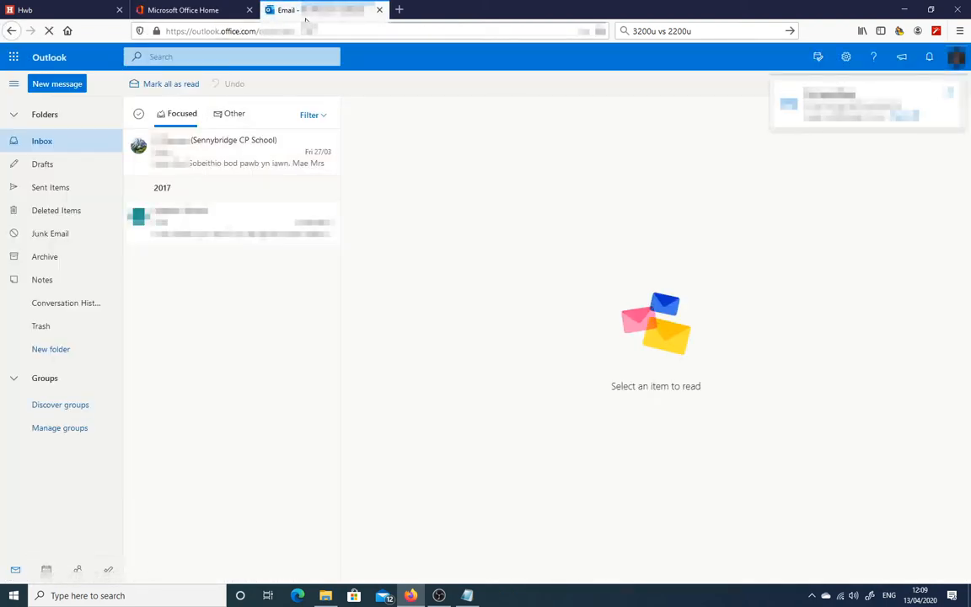
click(226, 11)
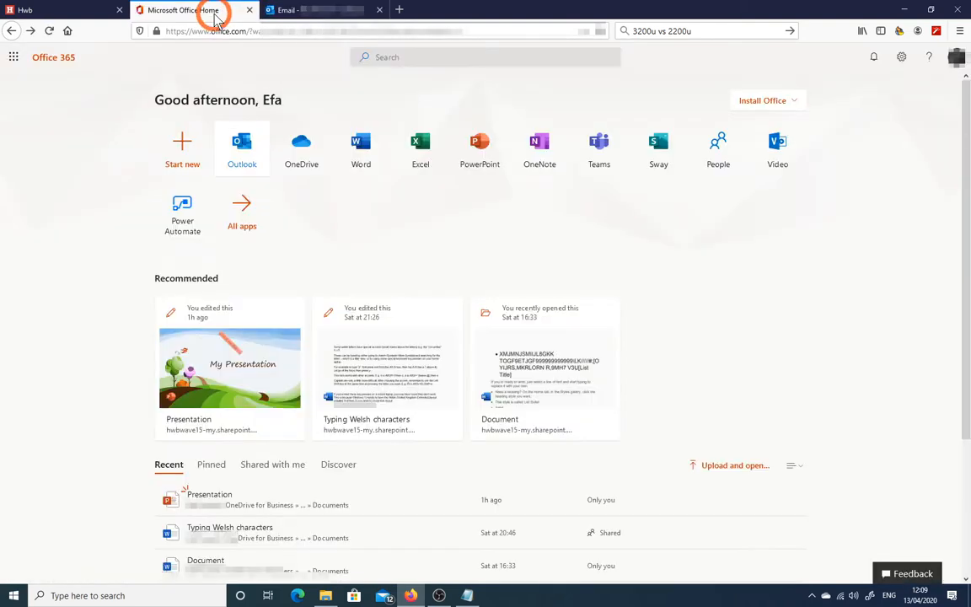
click(309, 10)
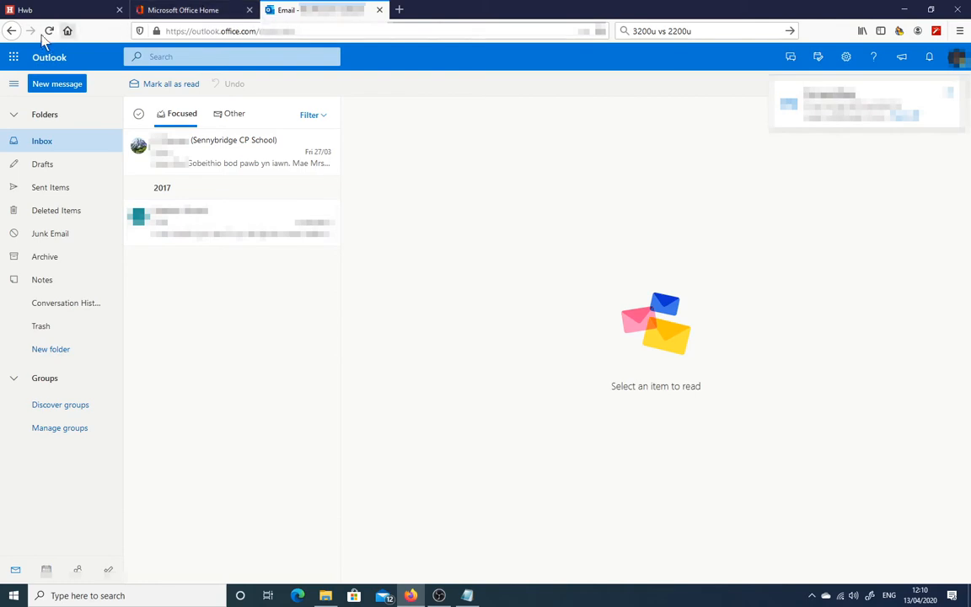
click(14, 59)
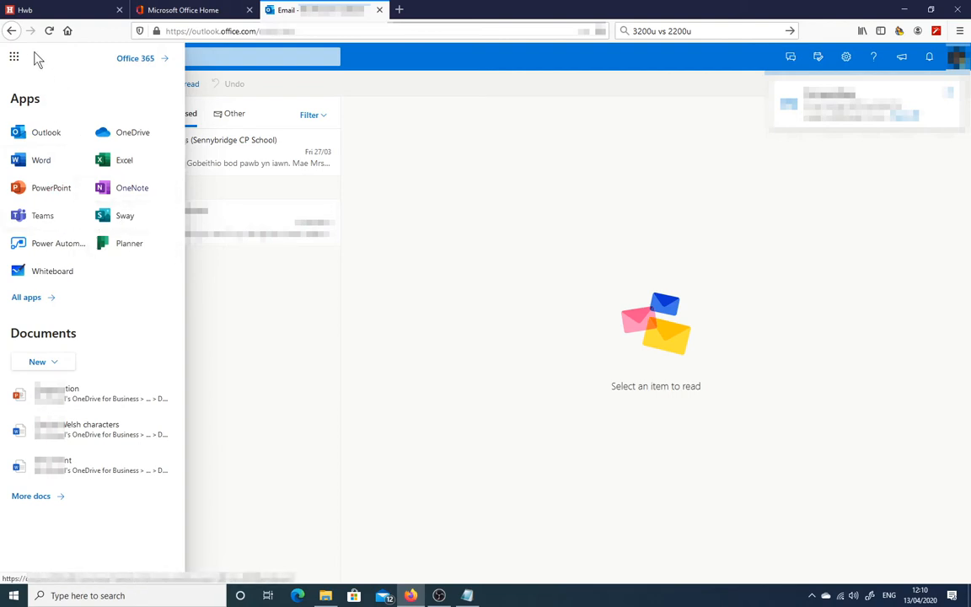
click(12, 59)
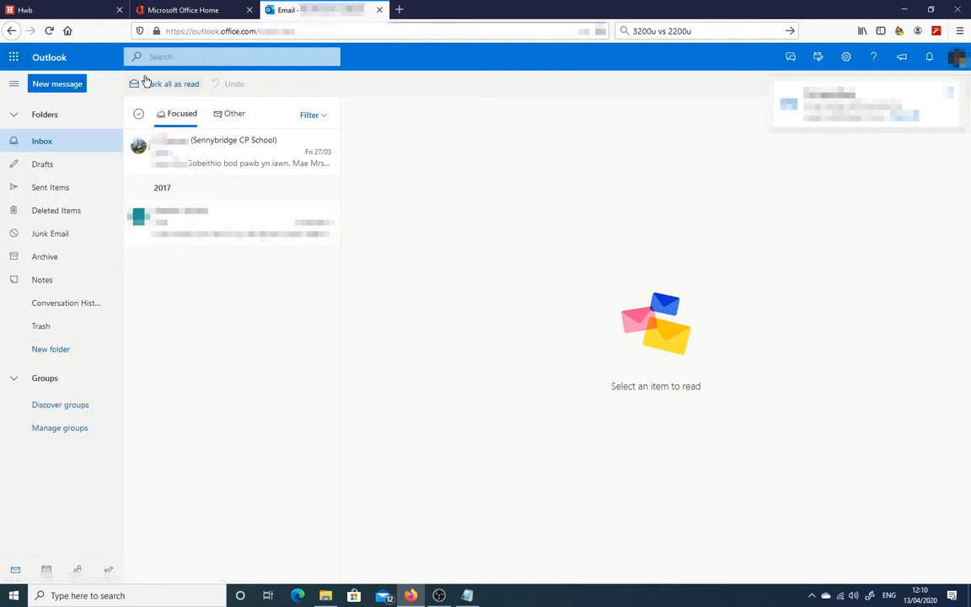
Start an email from the contact card of the "Helo" message's sender and clear its recipient.
click(232, 158)
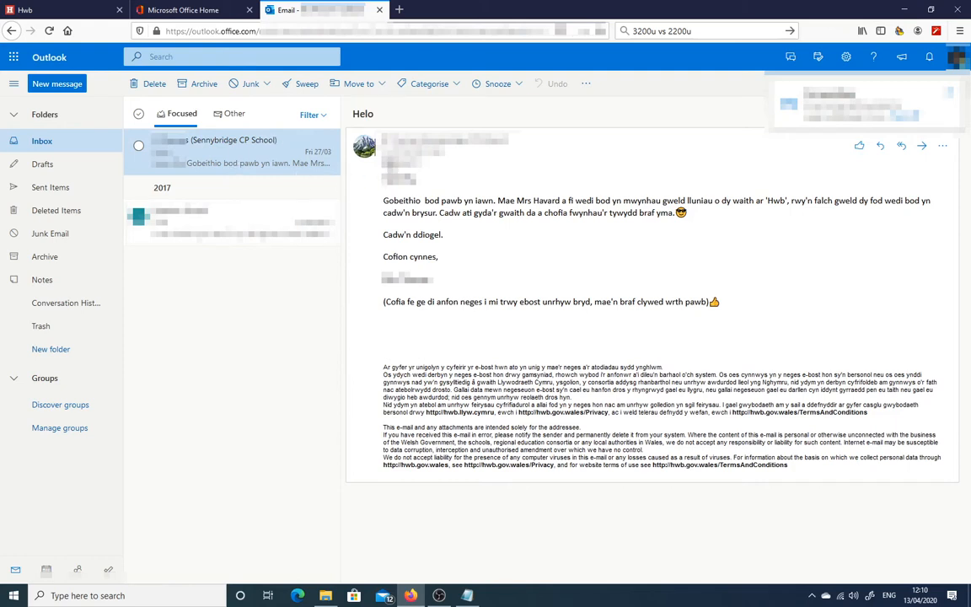
click(389, 133)
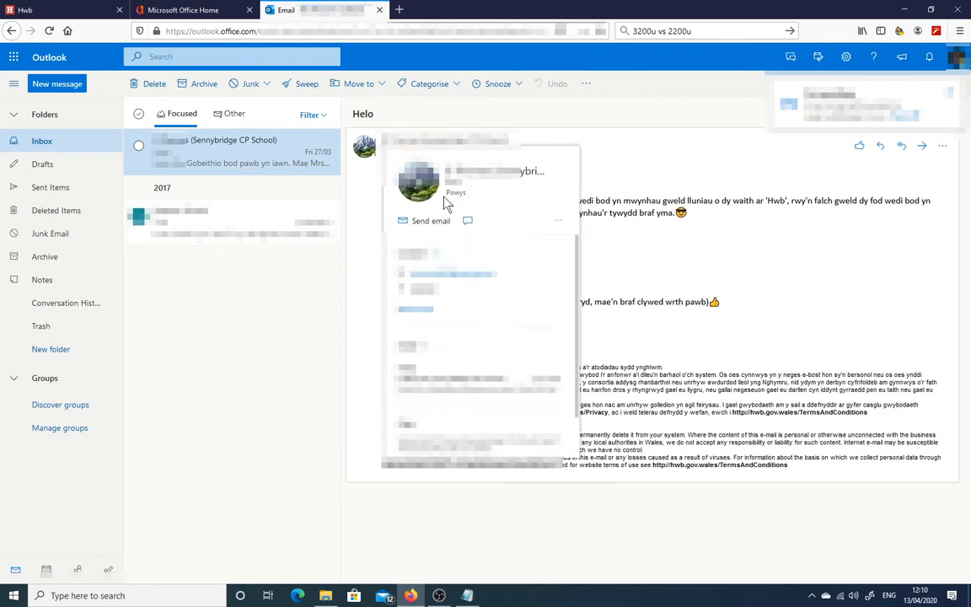
click(443, 221)
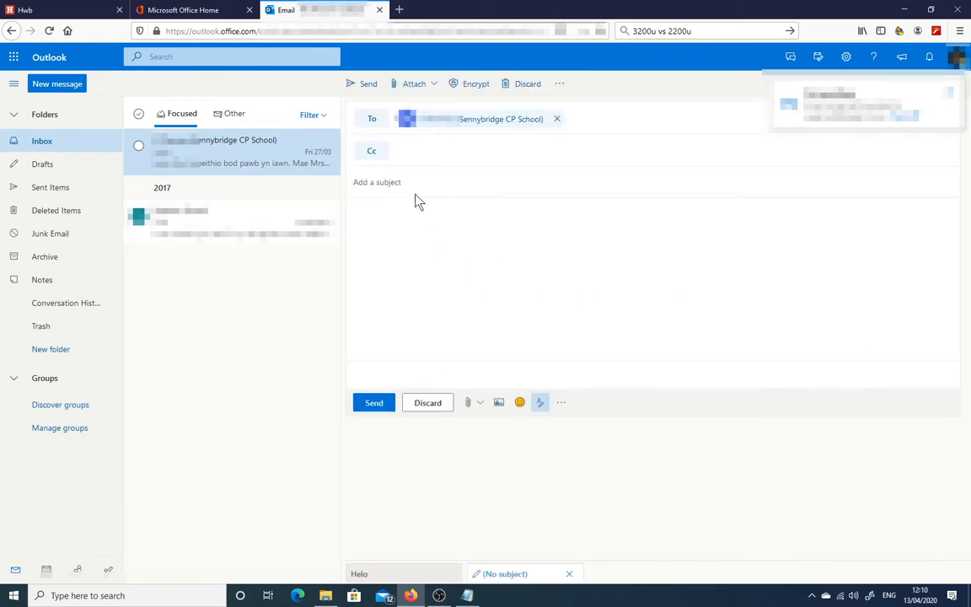
click(557, 119)
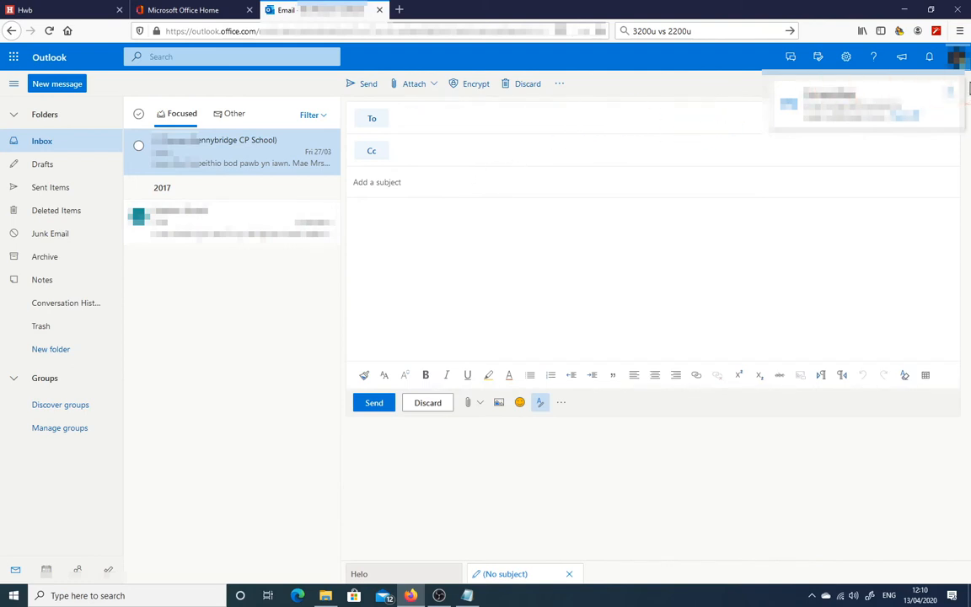
click(836, 91)
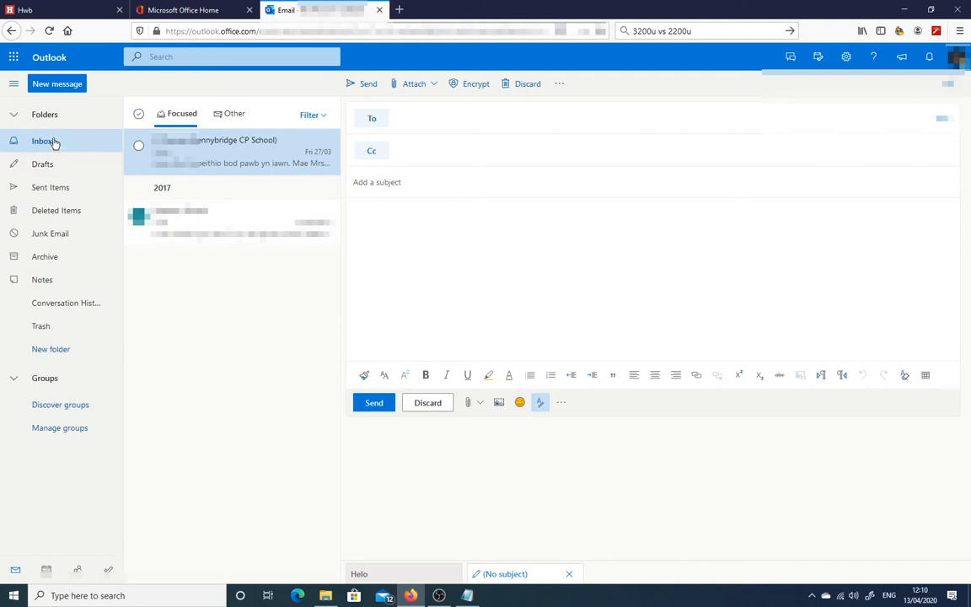
Start a new message and add a teacher found in the Sennybridge C.P. School contact list as its recipient.
click(77, 84)
click(77, 85)
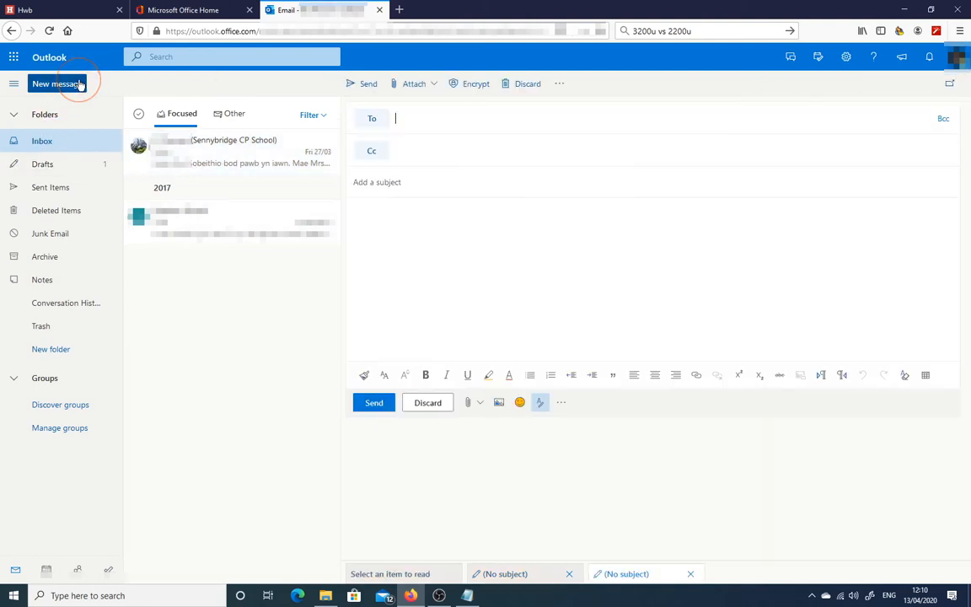
click(373, 118)
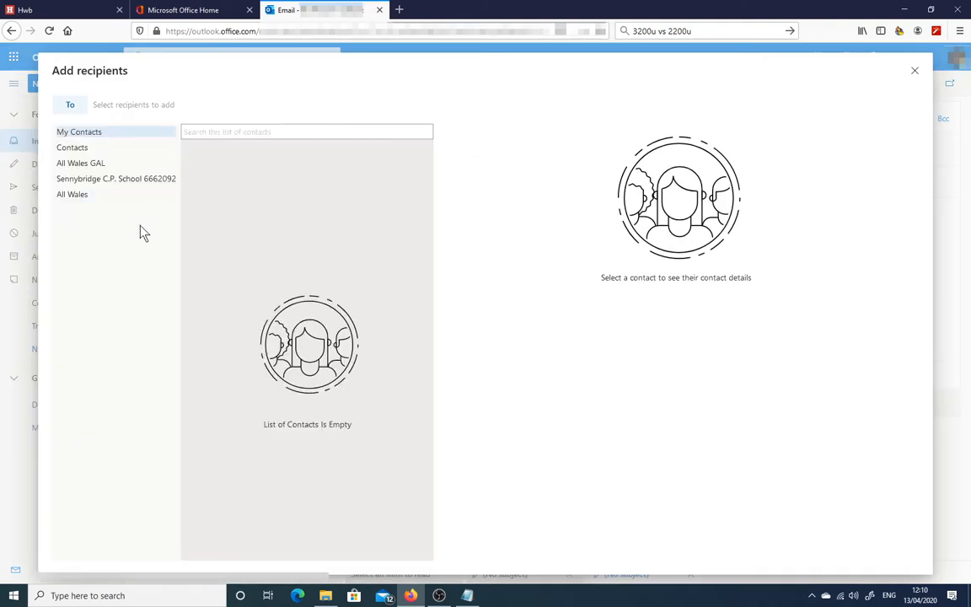
click(119, 181)
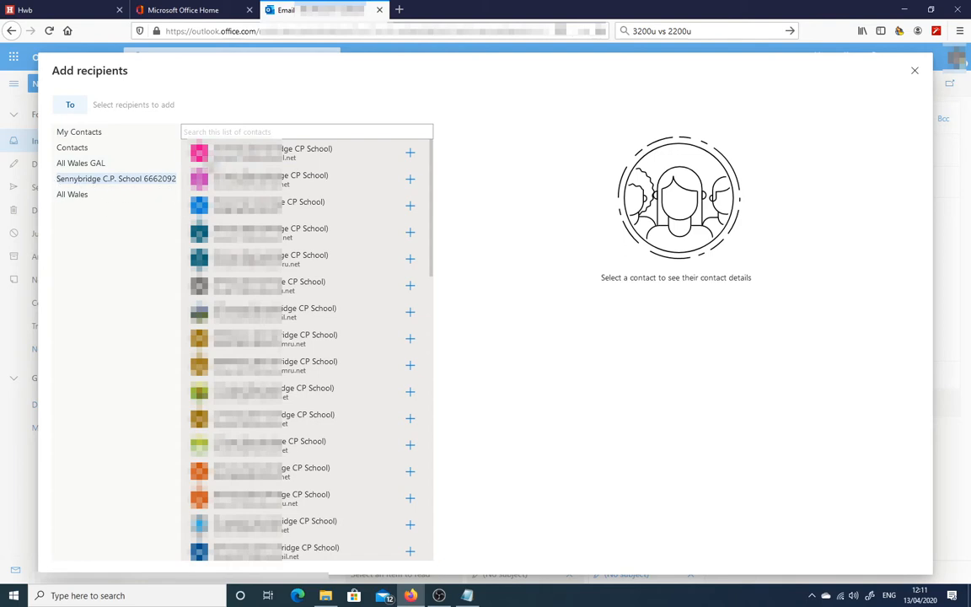
click(298, 134)
text(f)
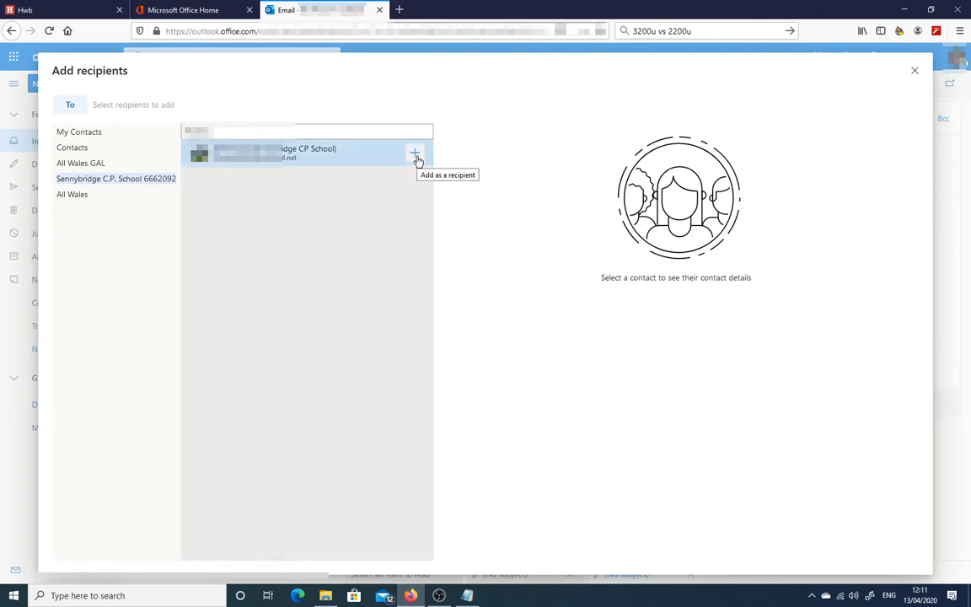
click(415, 155)
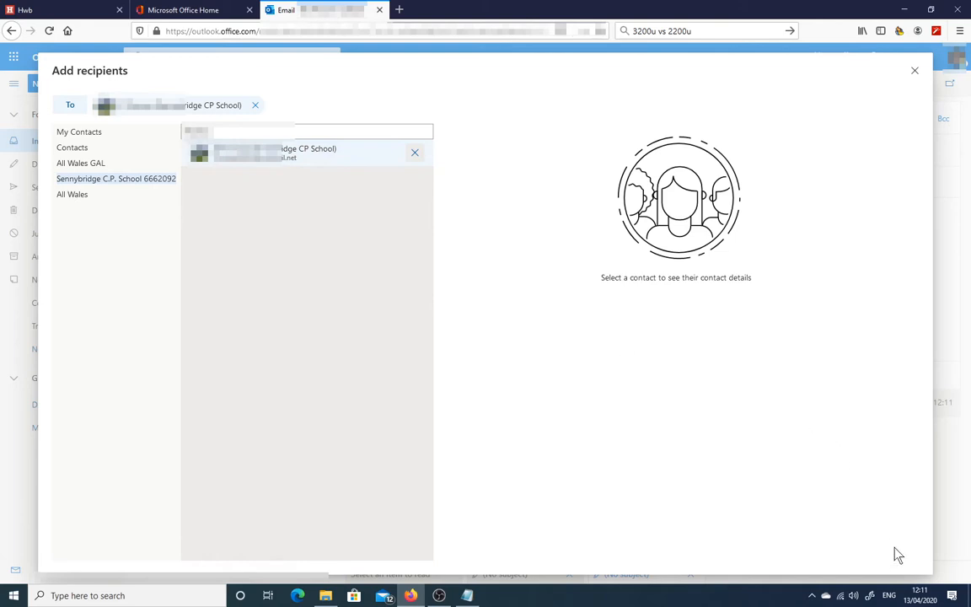
click(915, 73)
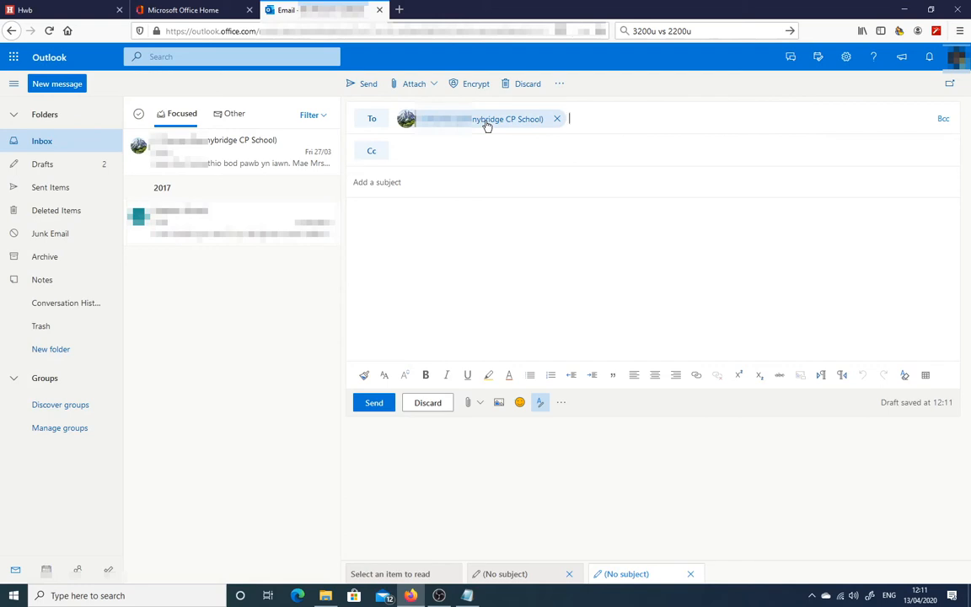
Give the new message the subject "Subject" and the body text "Help".
click(435, 184)
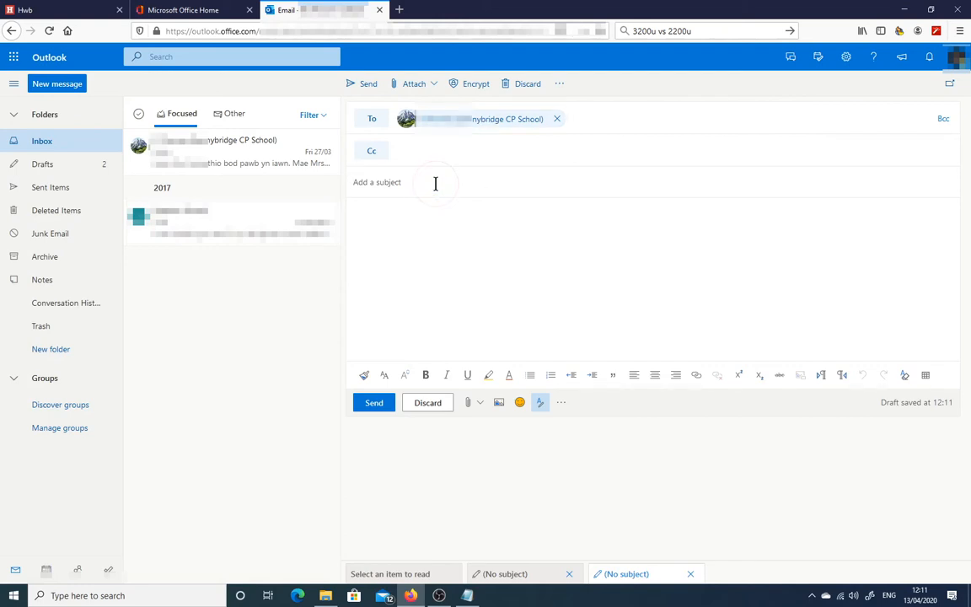
text(Subject)
click(434, 211)
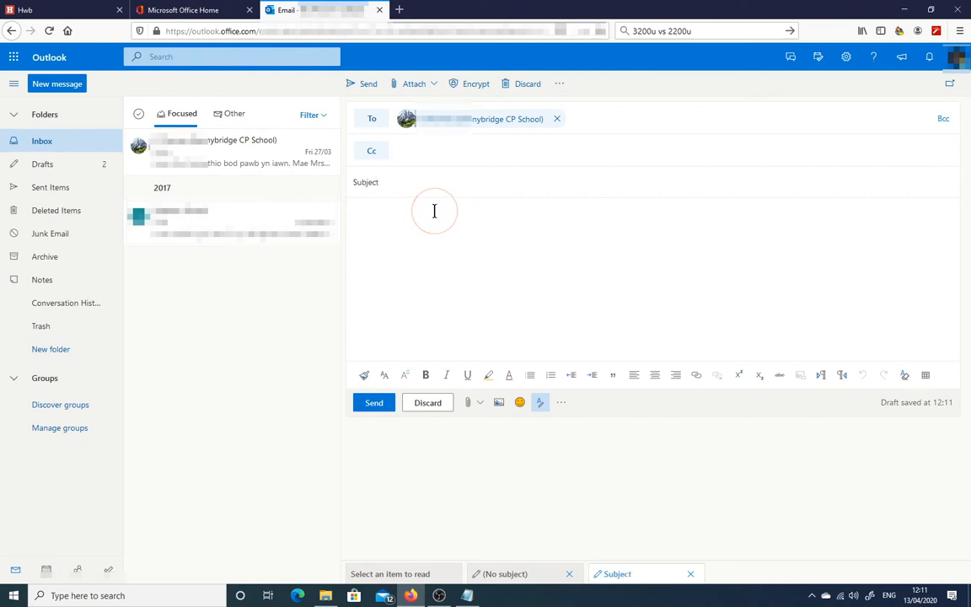
text(Help)
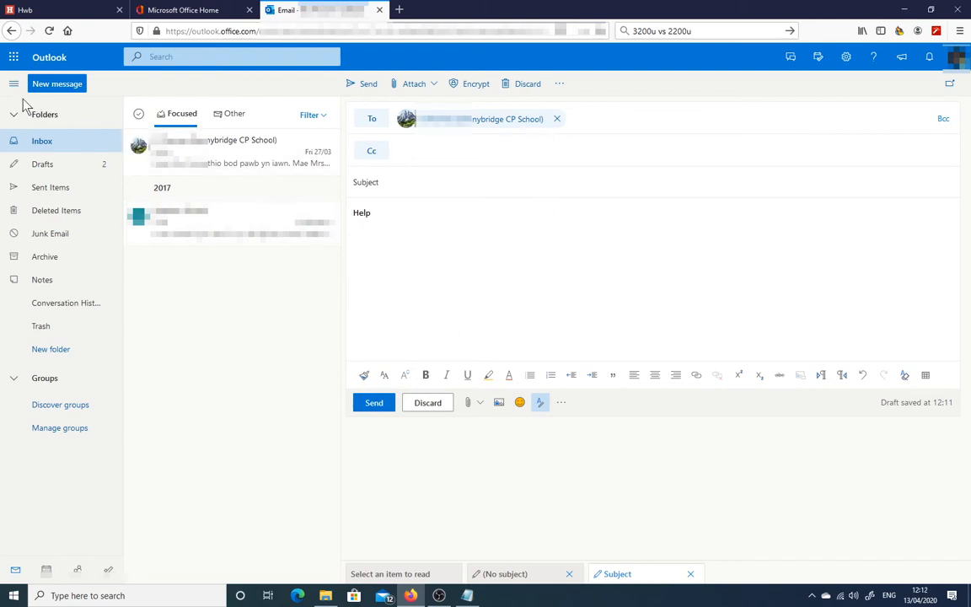
Delete both the "Subject" message and the message without a subject from the Drafts folder.
click(44, 171)
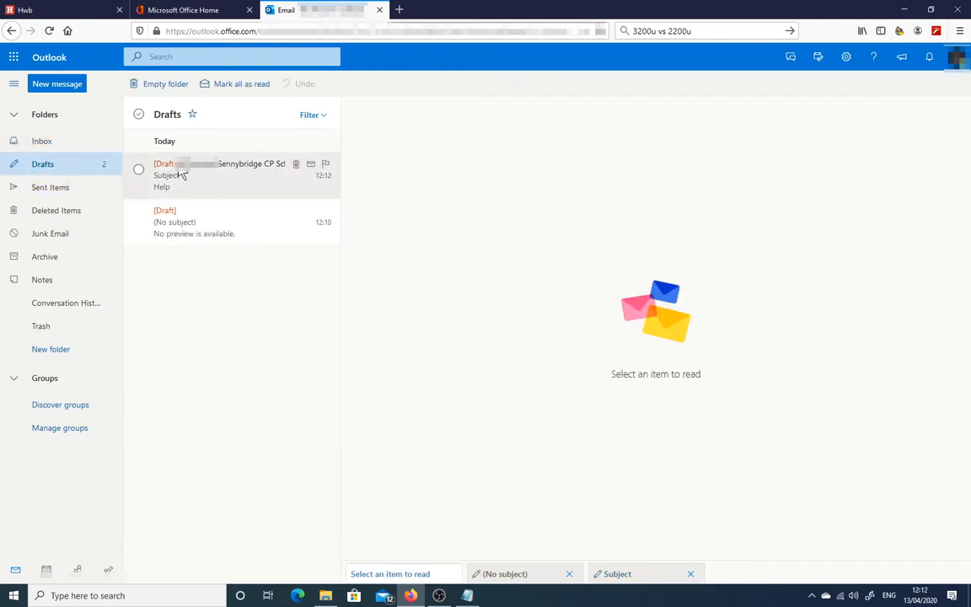
click(207, 179)
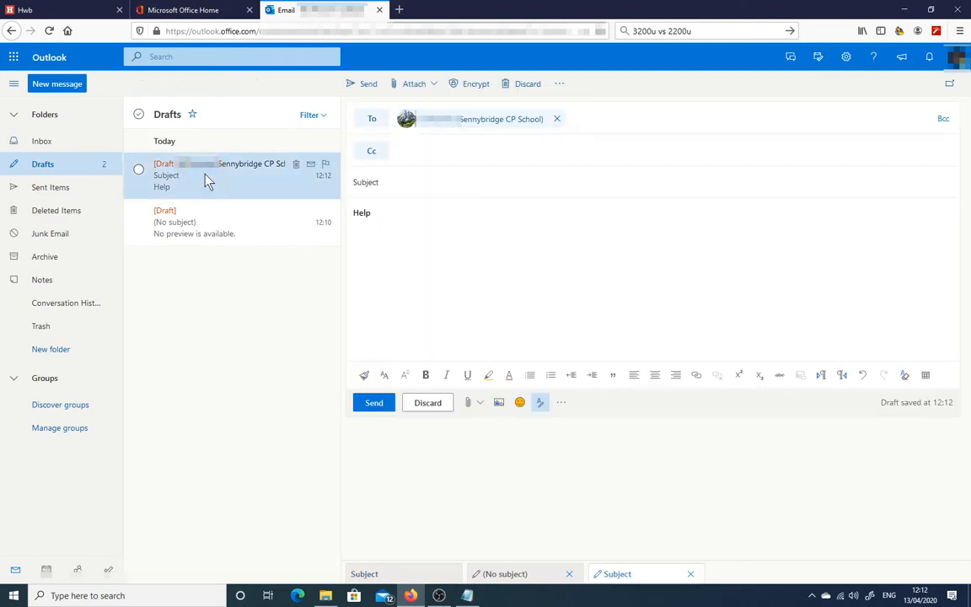
right_click(206, 178)
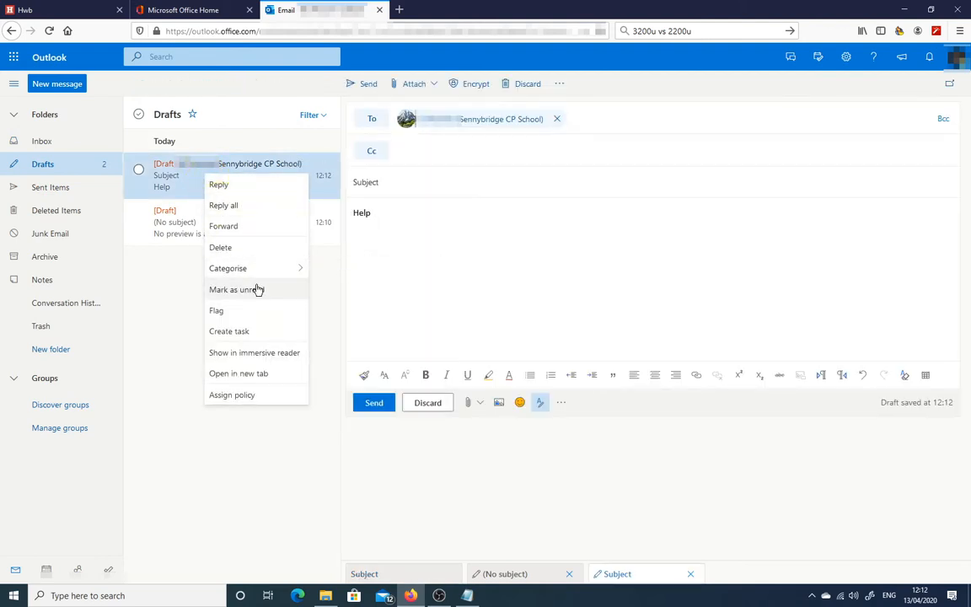
click(246, 249)
right_click(228, 174)
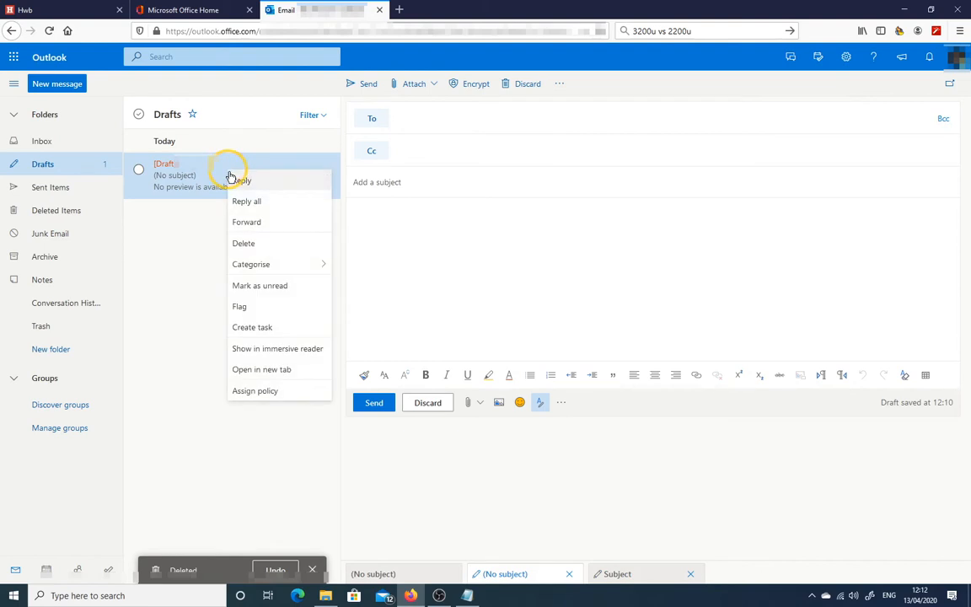
click(264, 247)
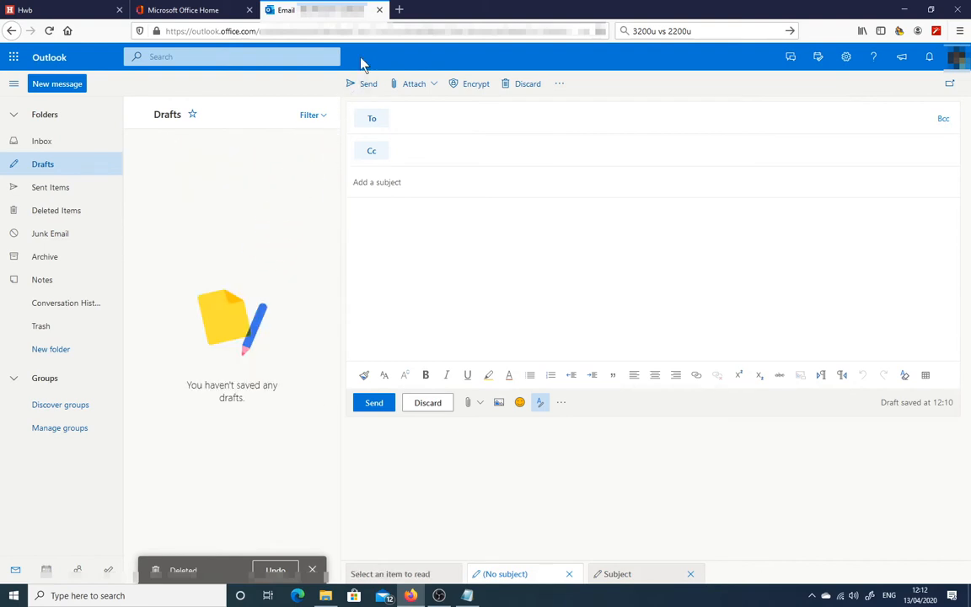
Close the Outlook mailbox and open the OneDrive file list from the Office home page.
click(380, 10)
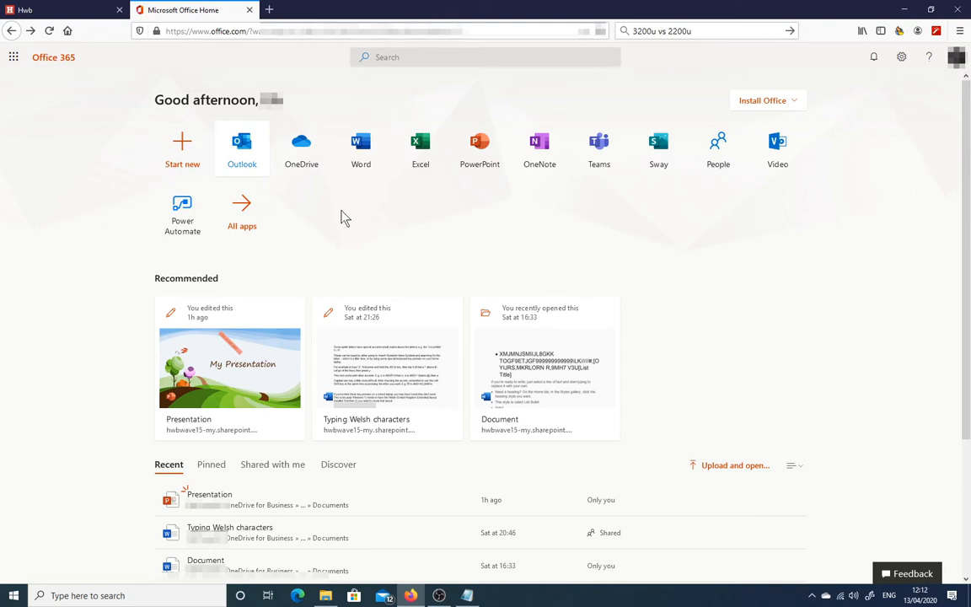
click(311, 150)
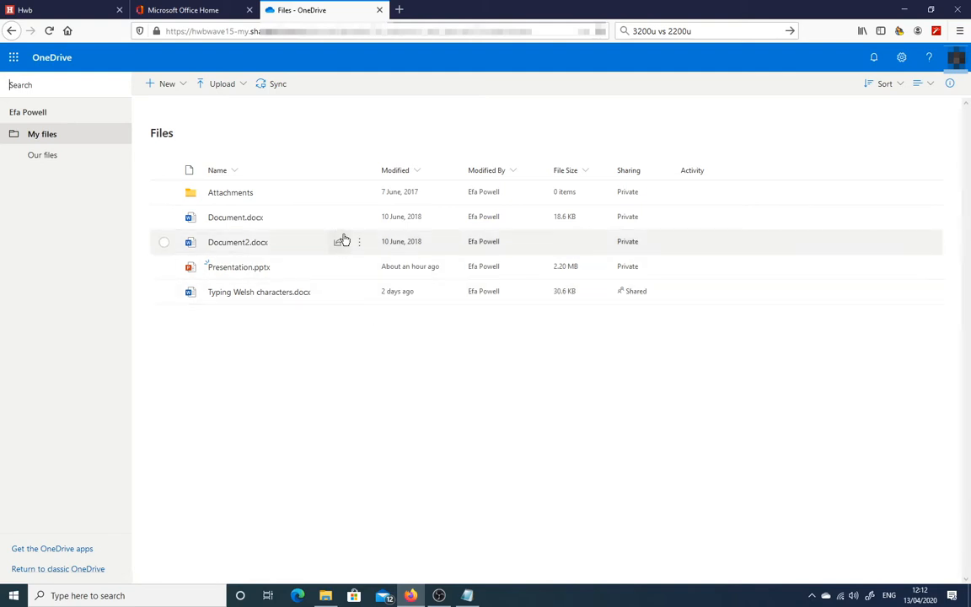
mouse_move(354, 226)
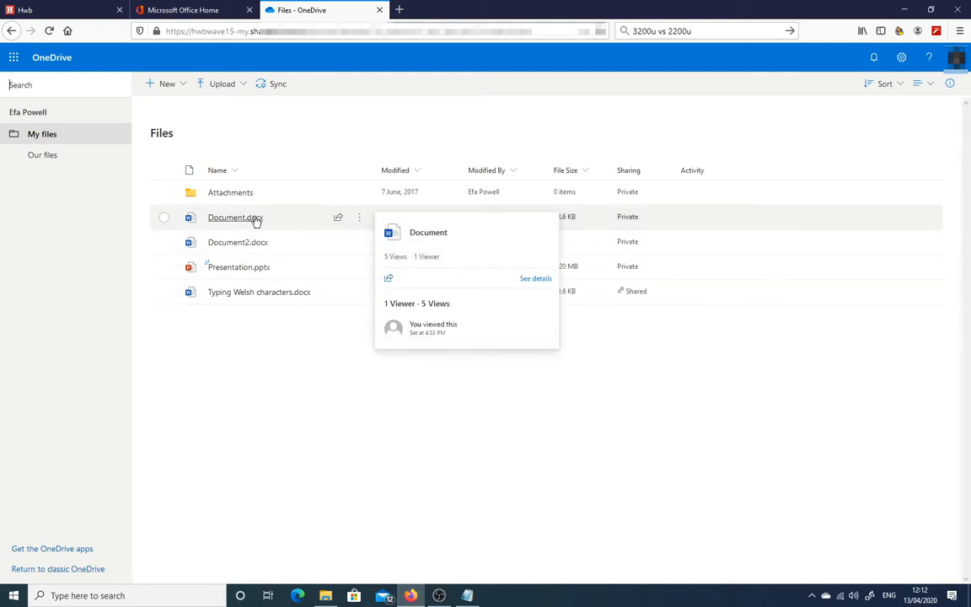
click(199, 11)
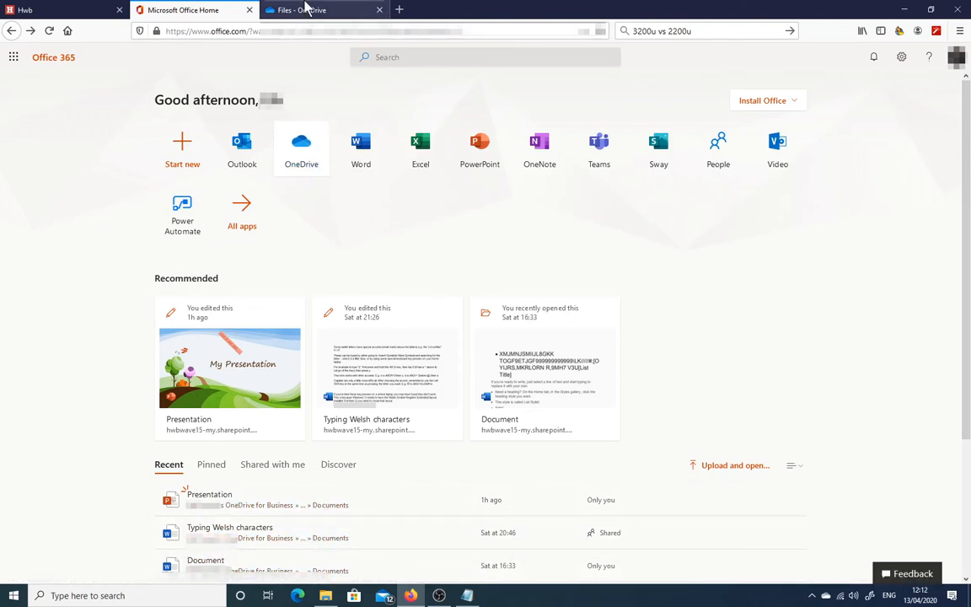
click(303, 10)
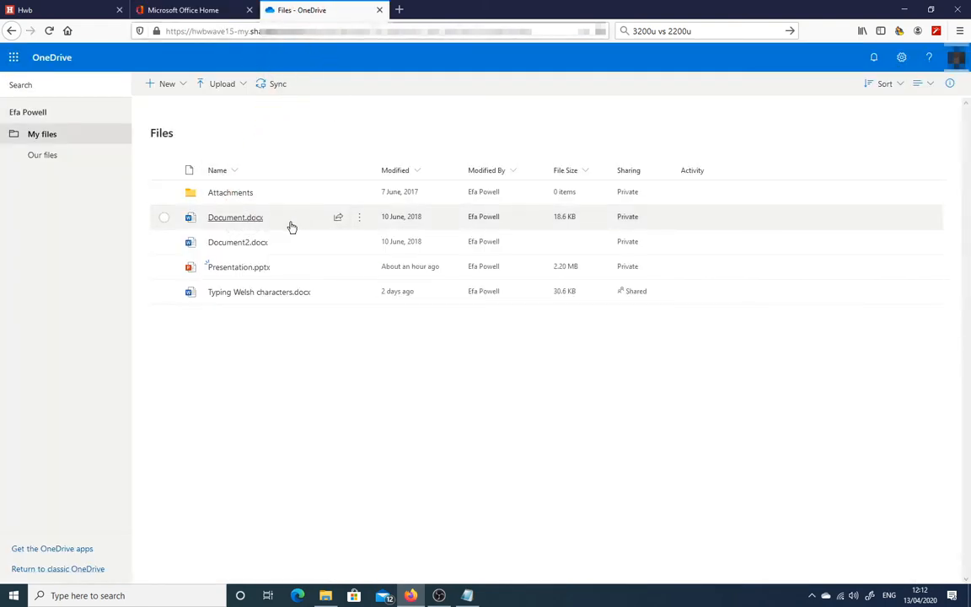
View the file actions available for Document.docx in OneDrive and close them without choosing any.
mouse_move(291, 225)
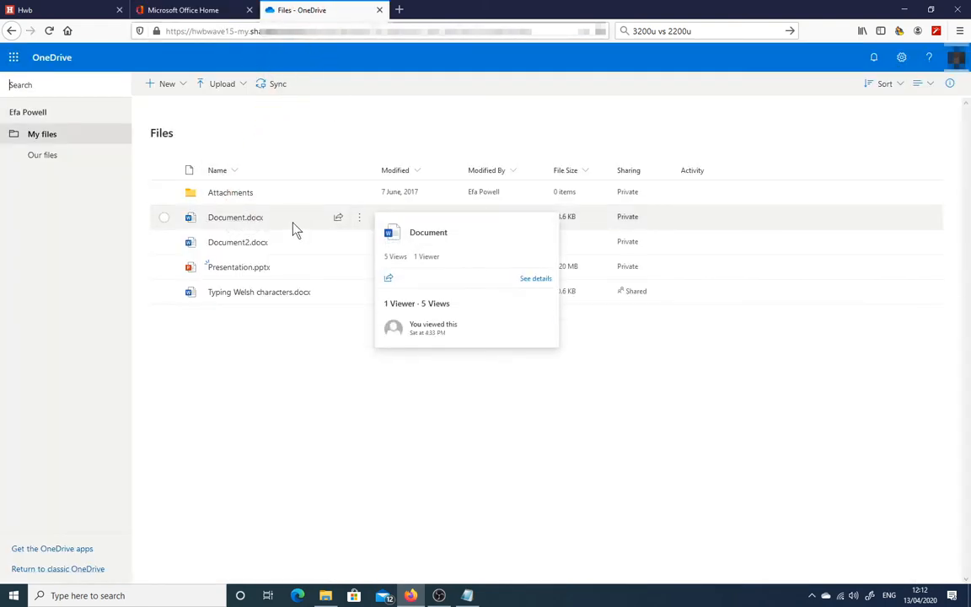
click(359, 221)
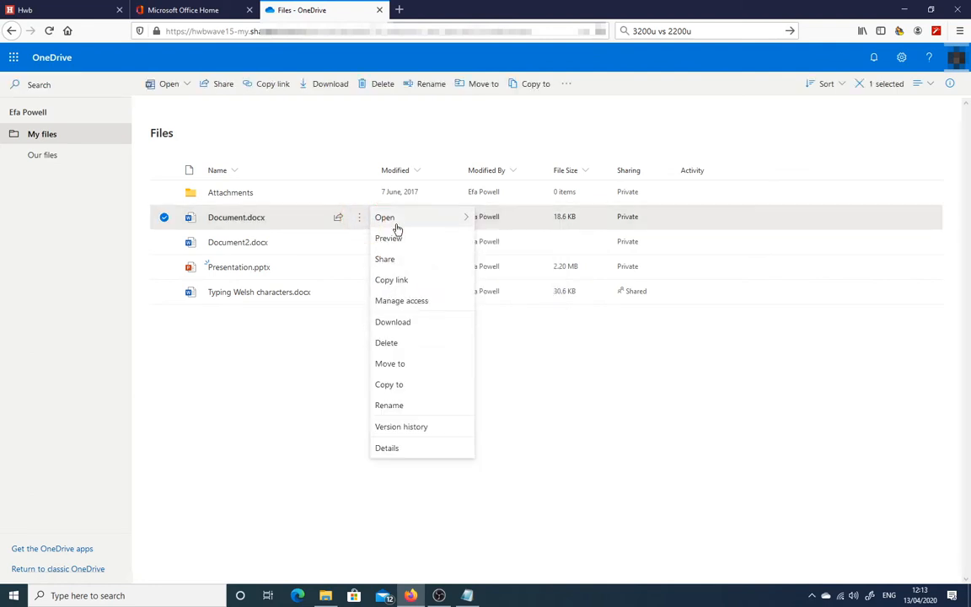
click(328, 125)
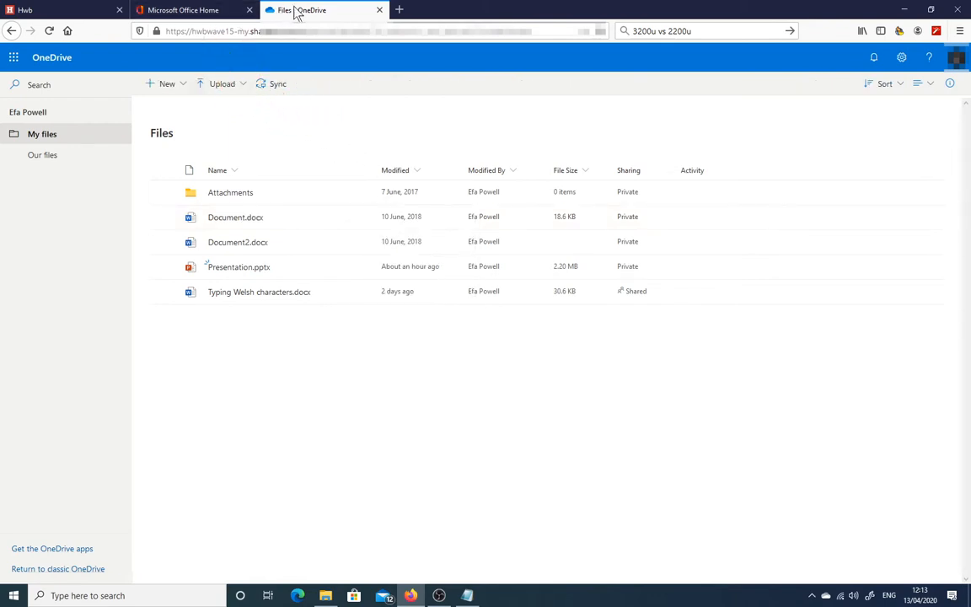
Close the OneDrive file list, open Word from the Office home page and create a new blank document.
middle_click(268, 10)
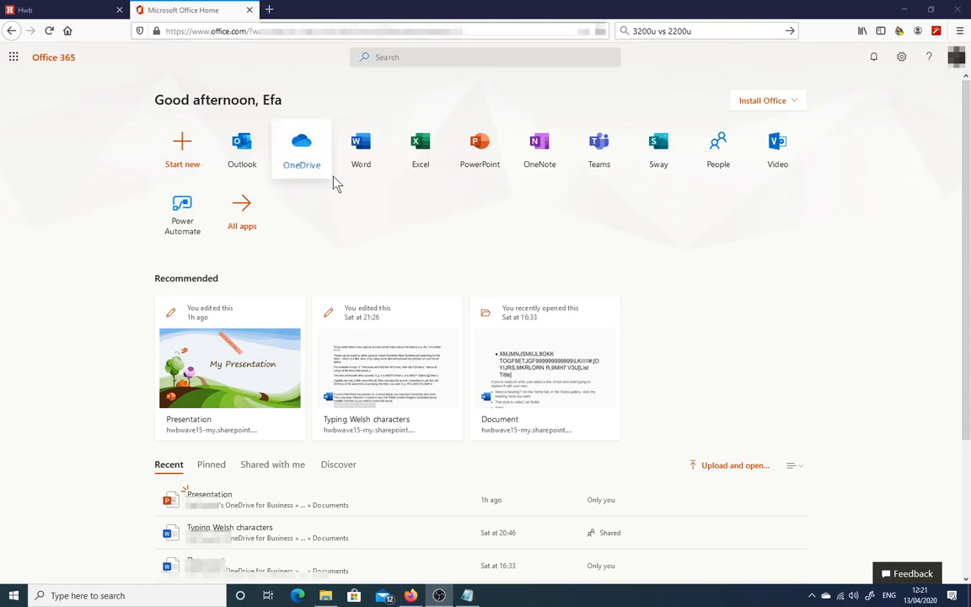
click(362, 155)
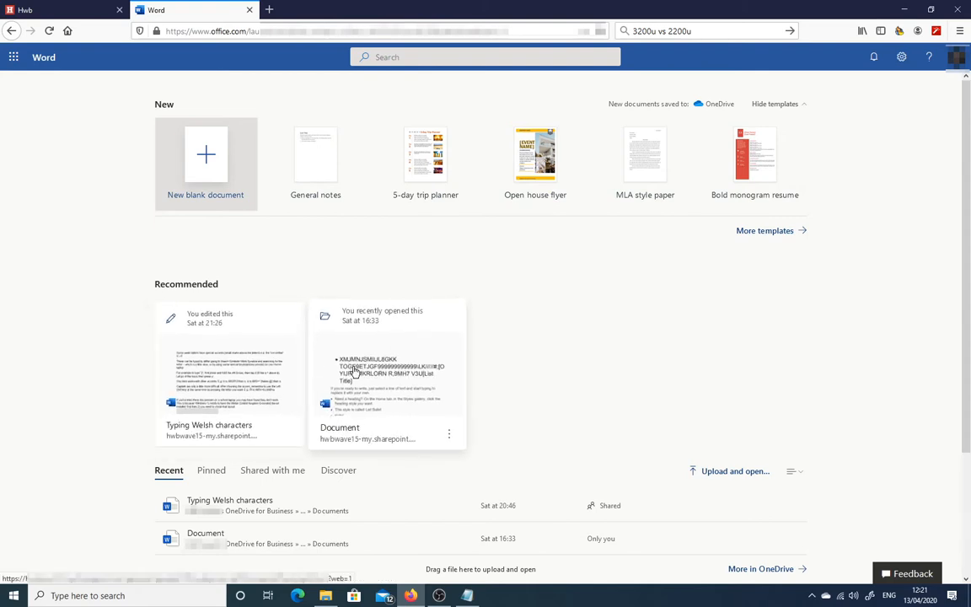
click(287, 472)
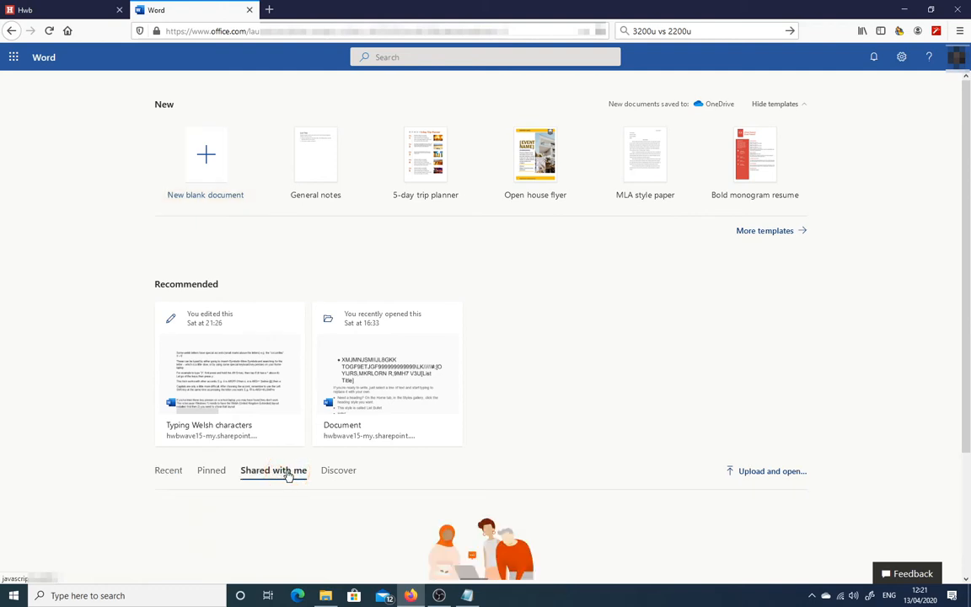
click(167, 472)
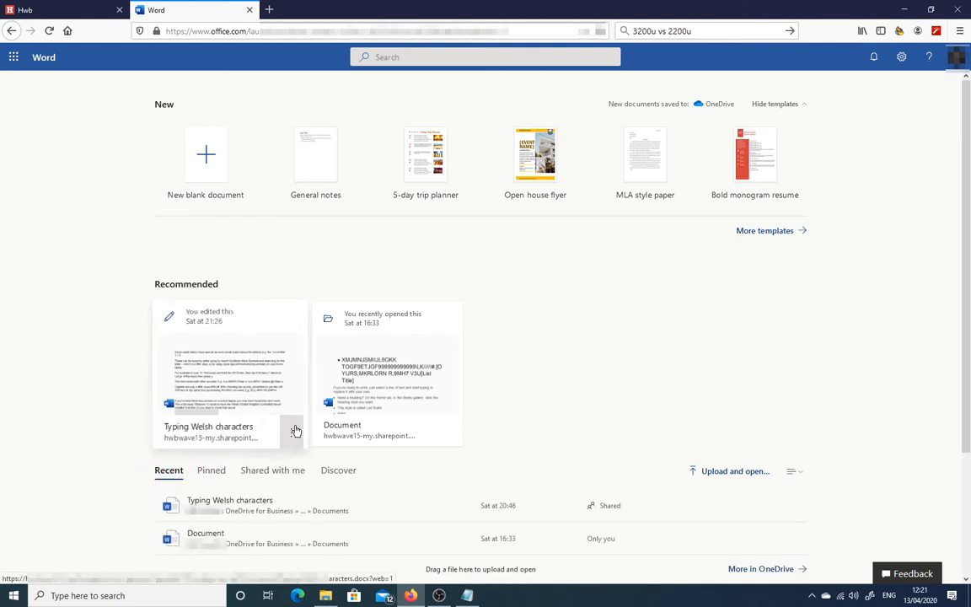
click(225, 174)
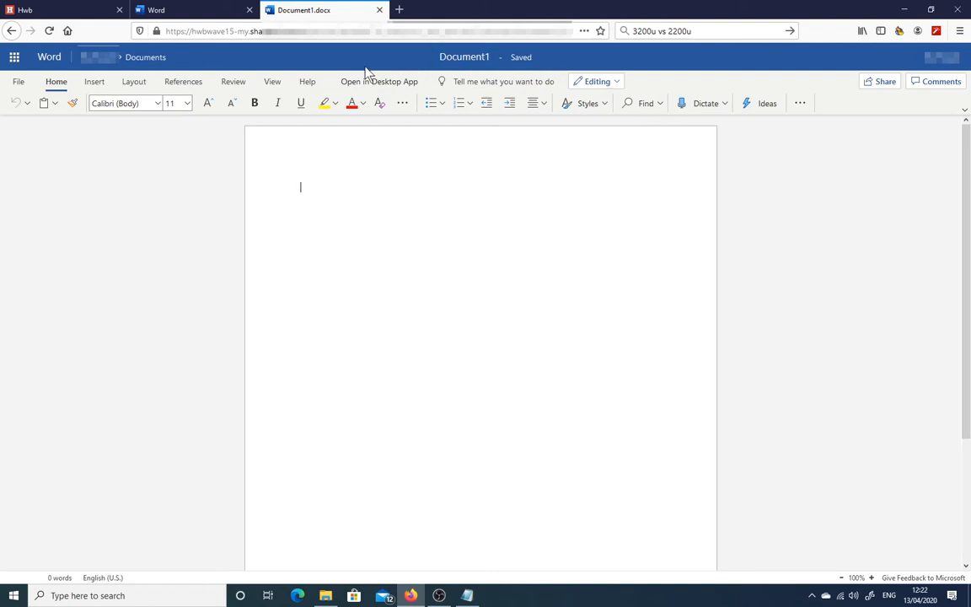
Look through the insert, layout, reference, font and font size options available for the blank document.
click(96, 81)
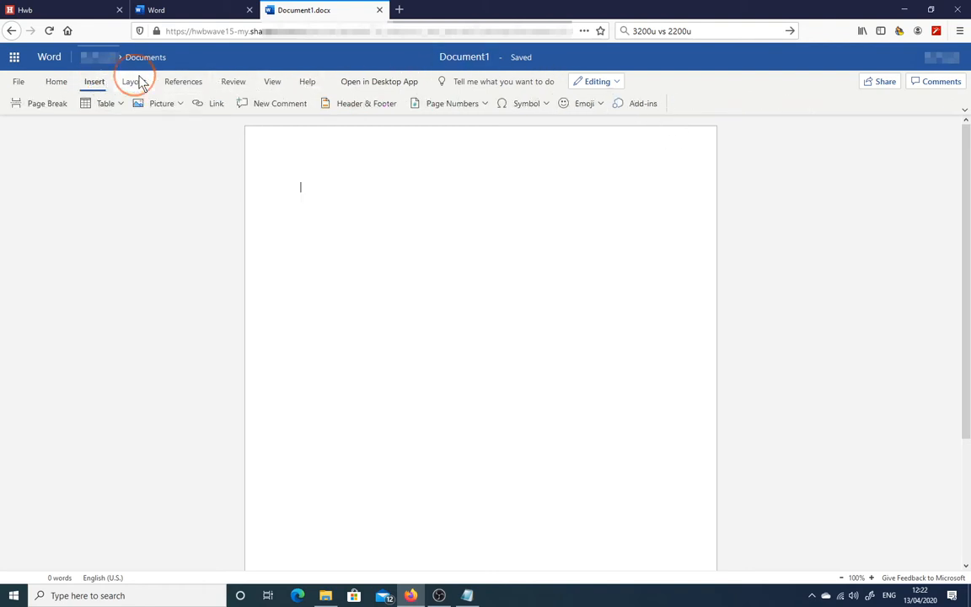
click(134, 80)
click(190, 80)
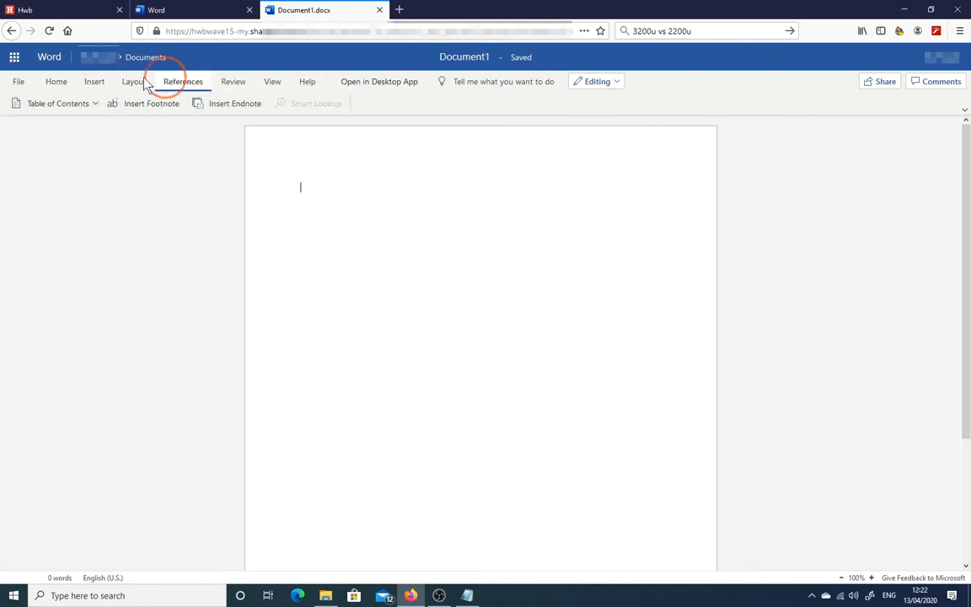
click(61, 80)
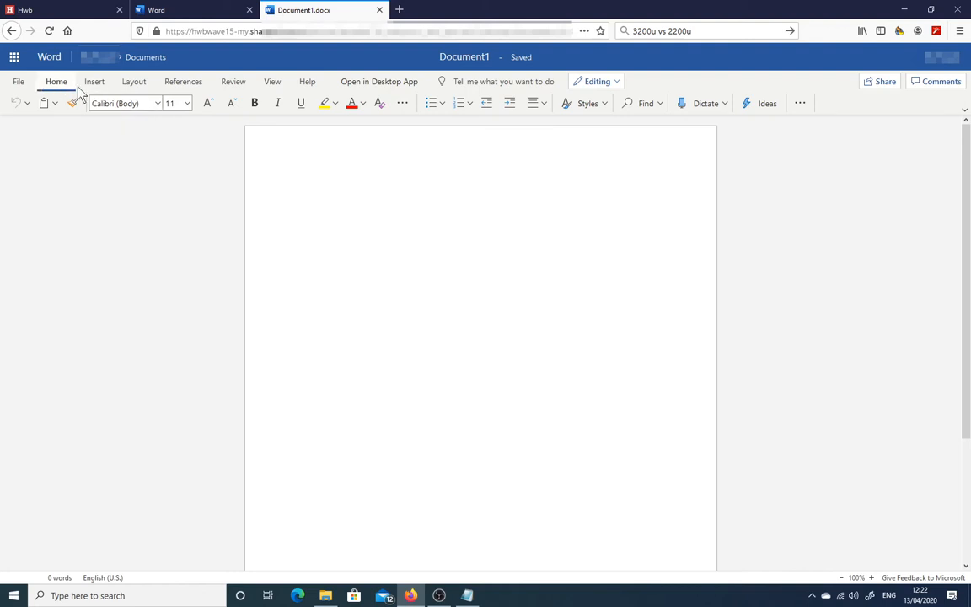
click(156, 102)
click(156, 103)
click(187, 104)
click(187, 104)
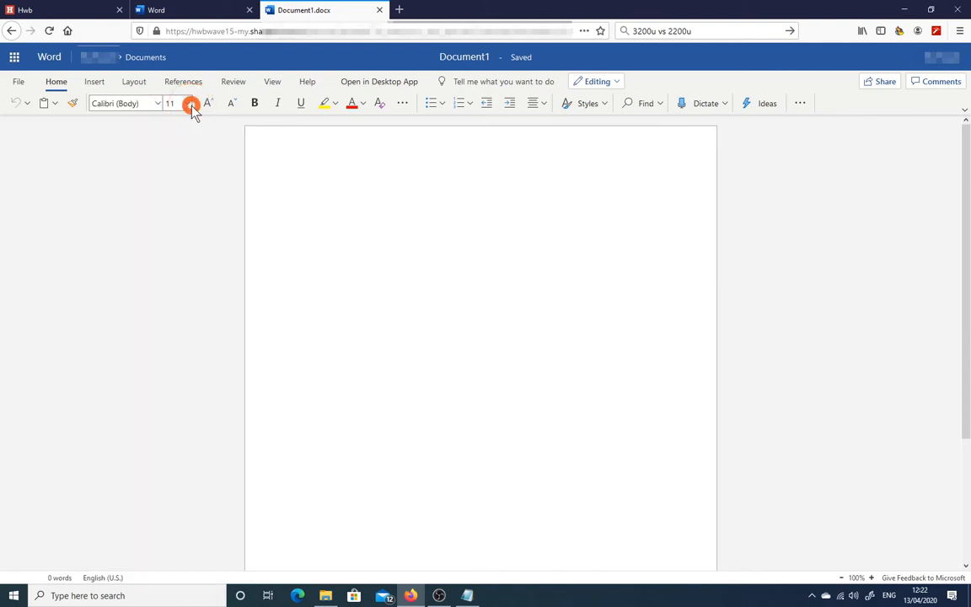
click(186, 102)
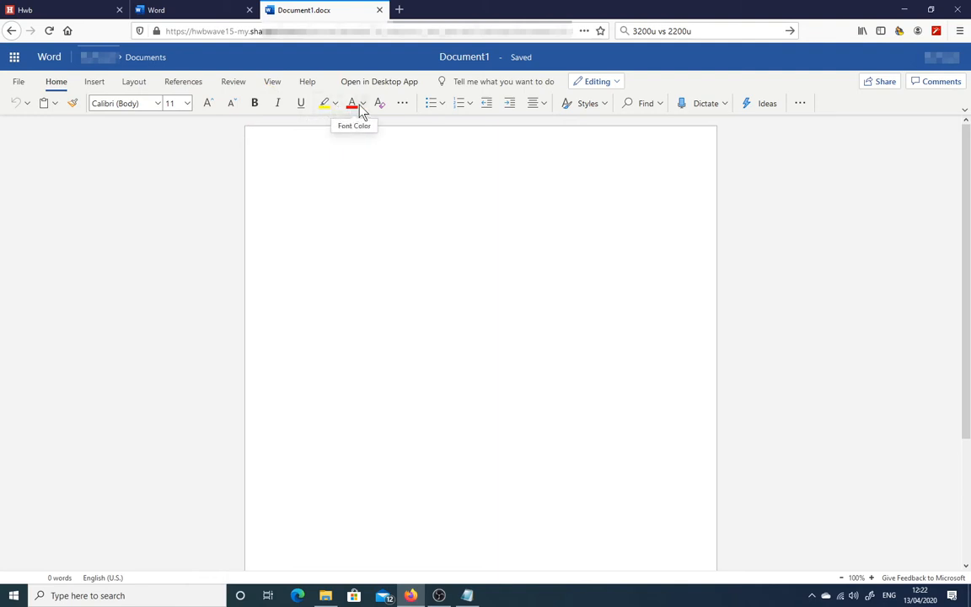
click(95, 82)
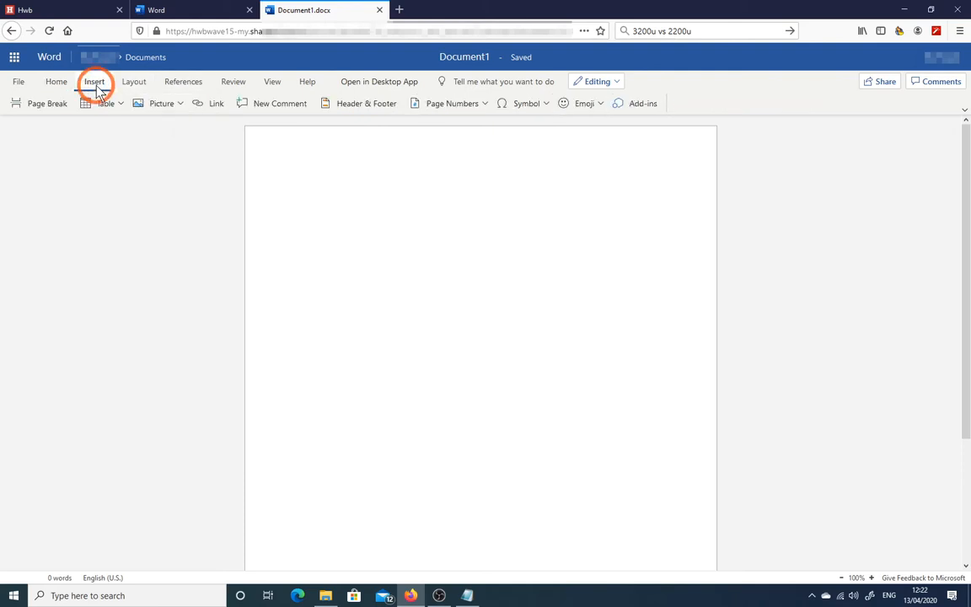
click(184, 109)
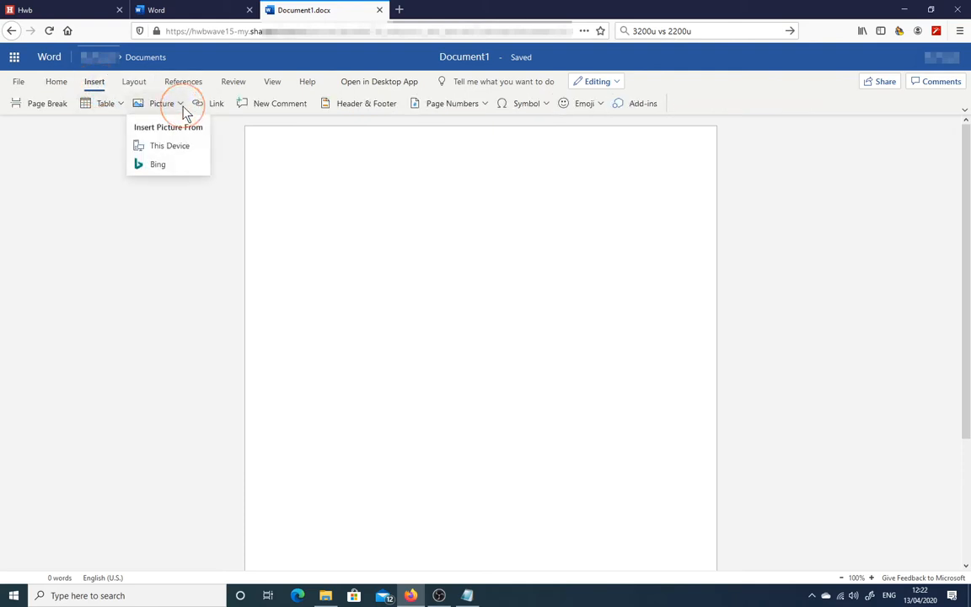
click(176, 149)
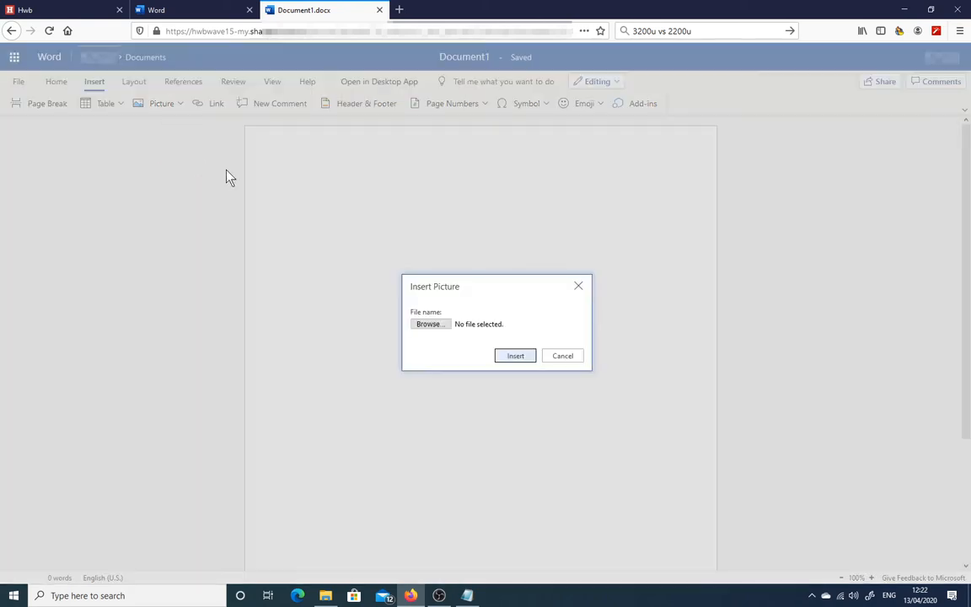
click(441, 324)
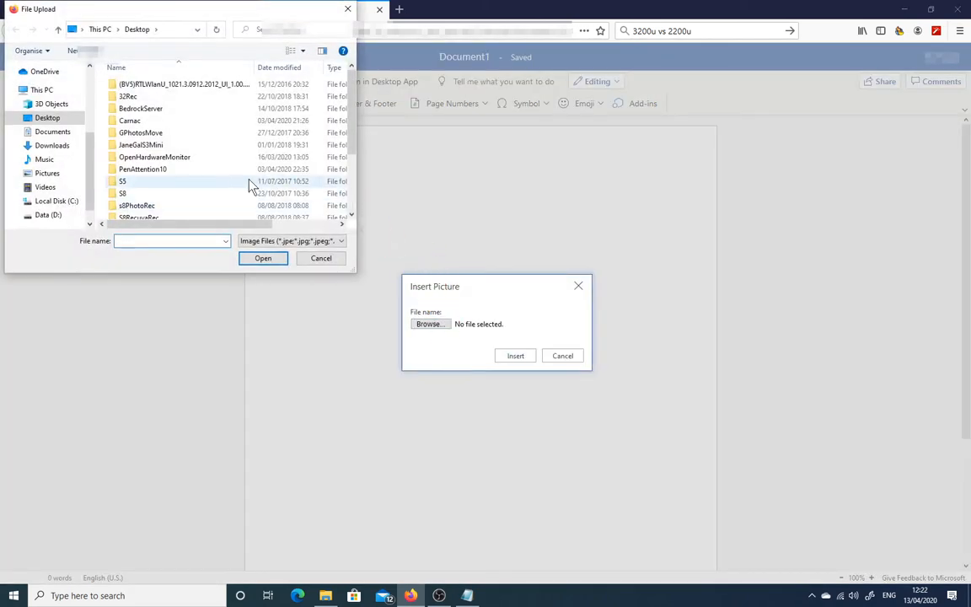
click(328, 261)
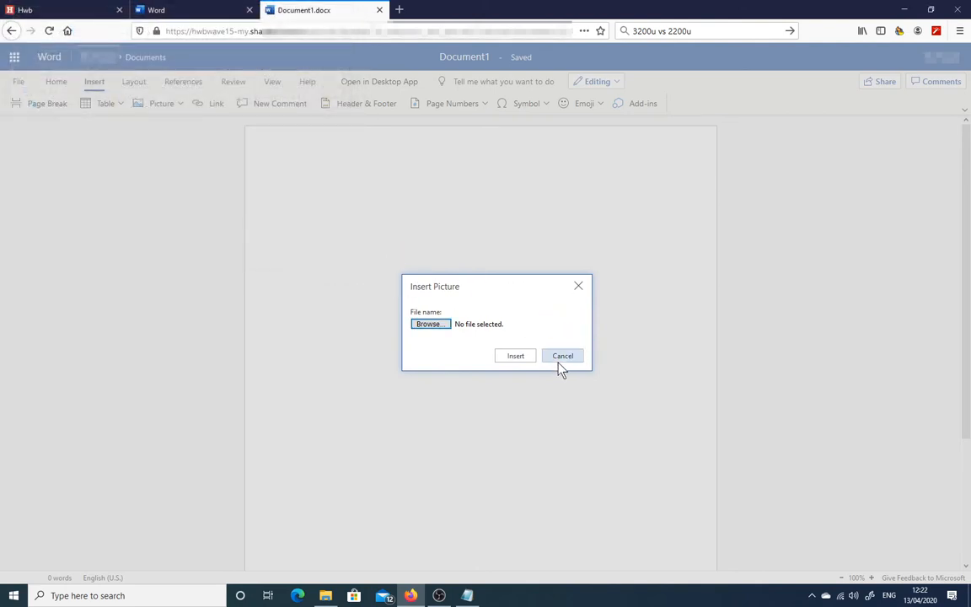
click(561, 357)
click(305, 217)
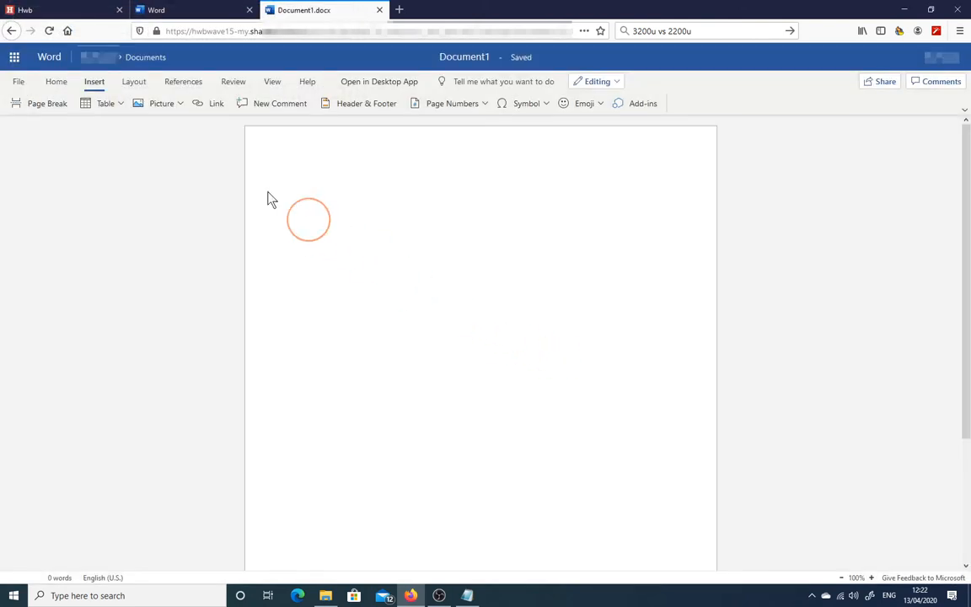
Search Bing's online pictures for "cat" and insert the picture of the cat wearing a red knitted cap.
click(179, 104)
click(169, 164)
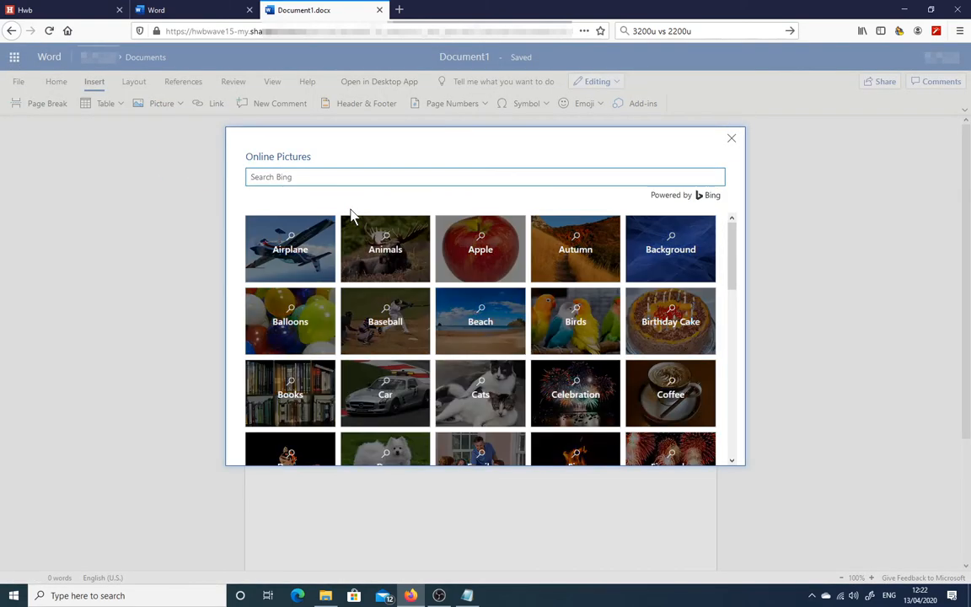
click(368, 232)
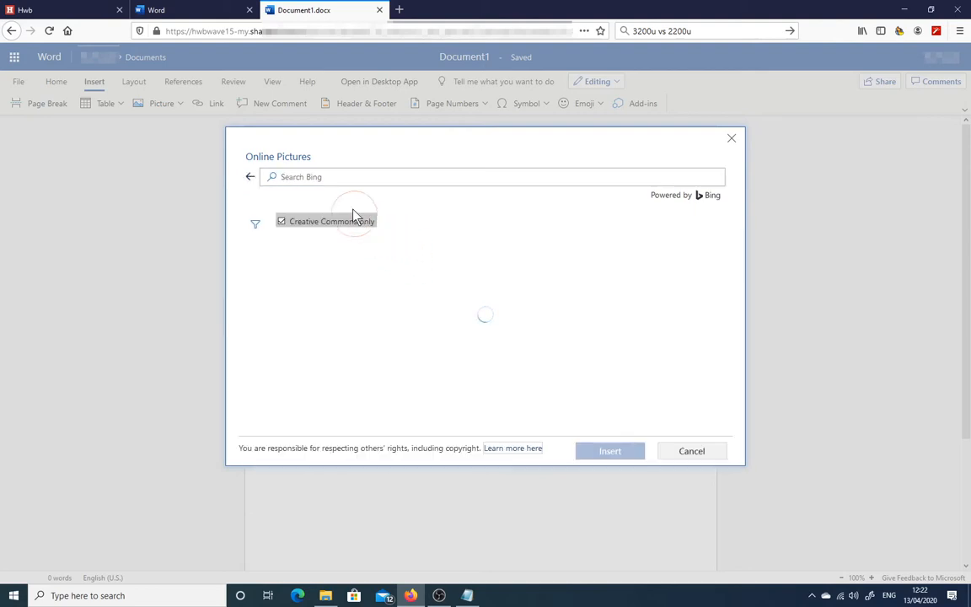
click(344, 177)
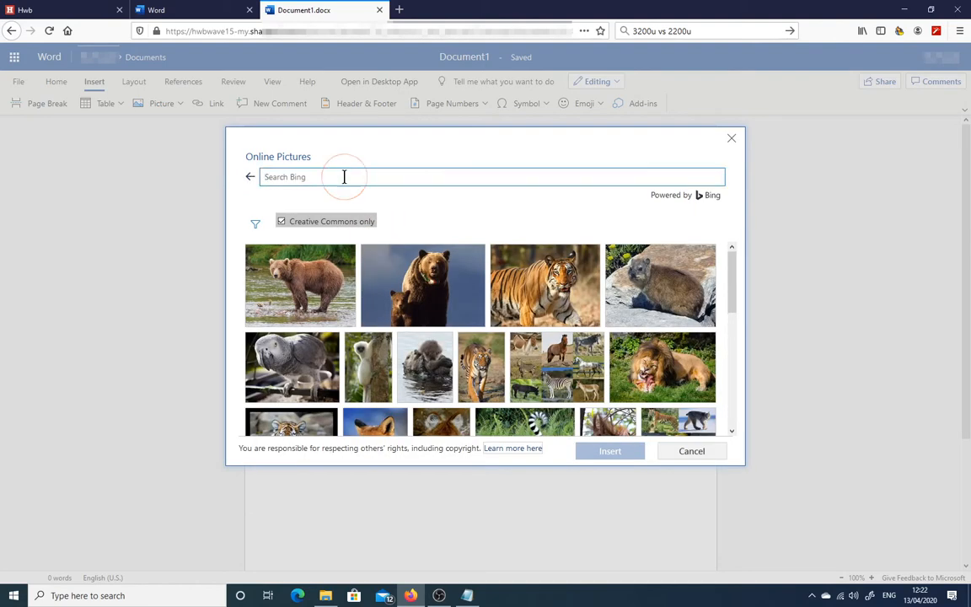
text(cat)
key(Return)
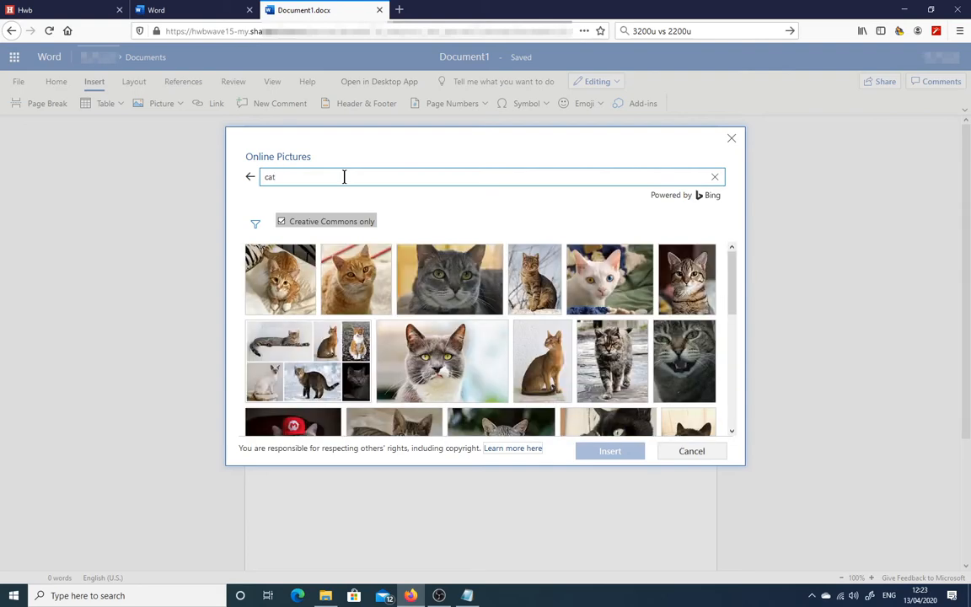
scroll(295, 388, down, 1)
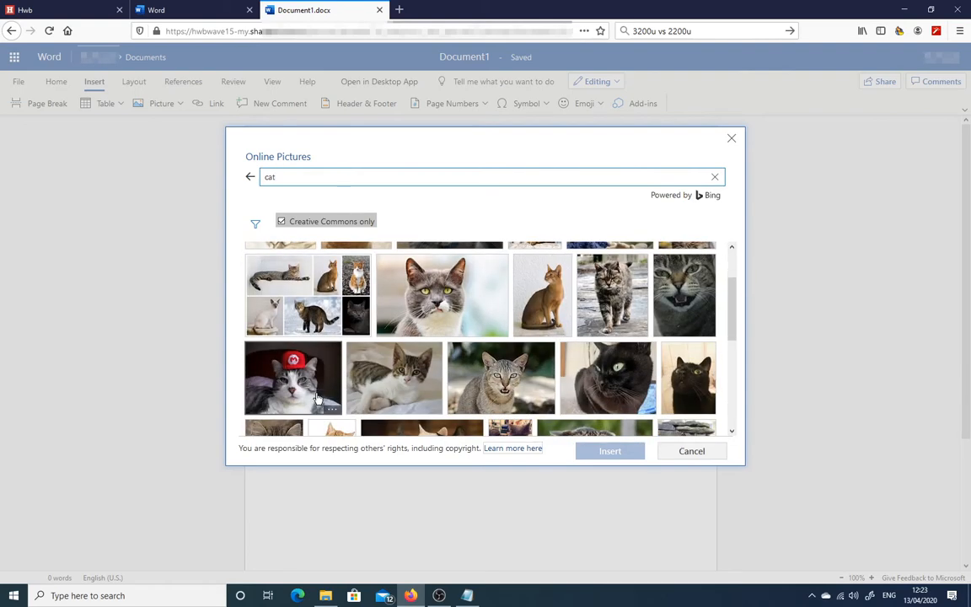
click(316, 396)
click(622, 452)
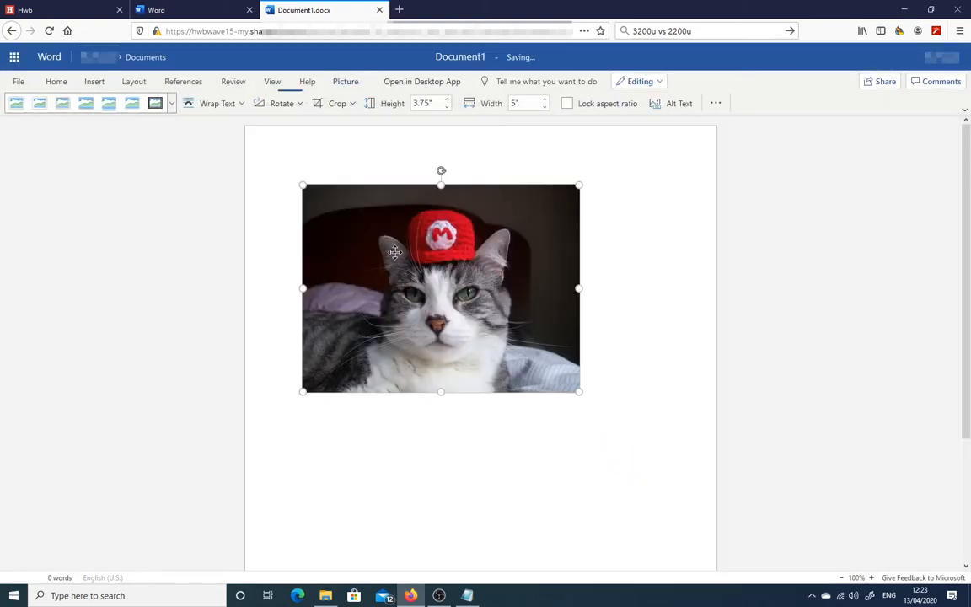
Shrink the cat picture to about 2" high by 3.15" wide and rotate it clockwise at an angle.
drag(578, 391, 448, 309)
drag(451, 240, 476, 243)
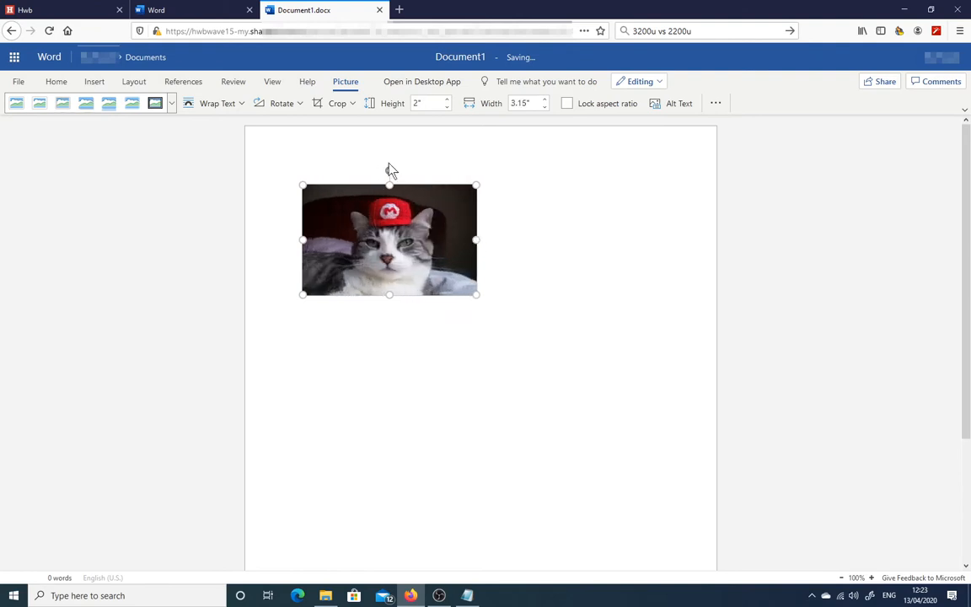
drag(389, 170, 427, 193)
drag(457, 268, 467, 312)
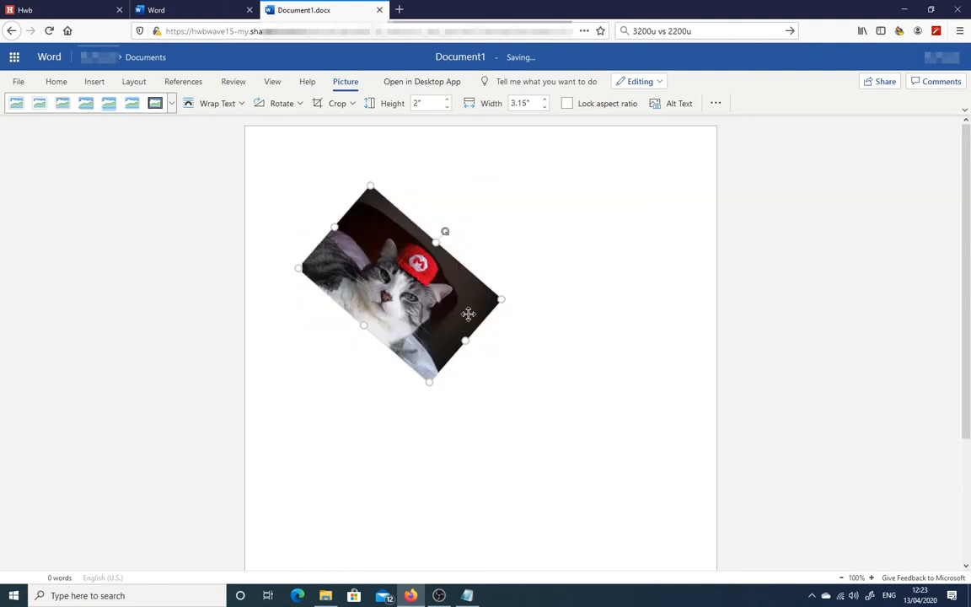
click(544, 368)
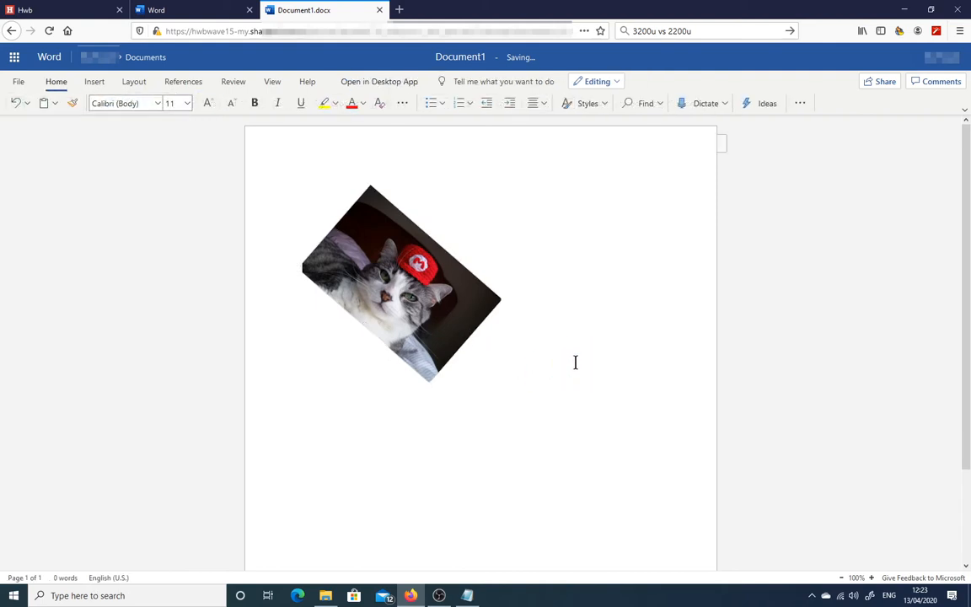
Delete the cat picture and enter the text "Color colour halp" in the document.
click(433, 308)
key(Delete)
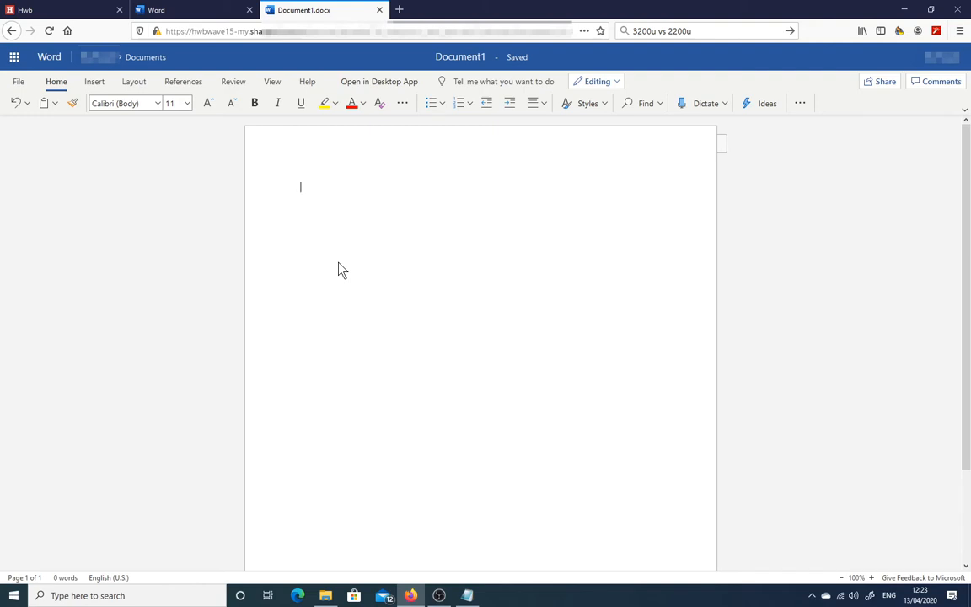
text(qolor colour halp)
View the spelling suggestions for "colour" and set the proofing language of the whole text to English (U.K.).
right_click(332, 187)
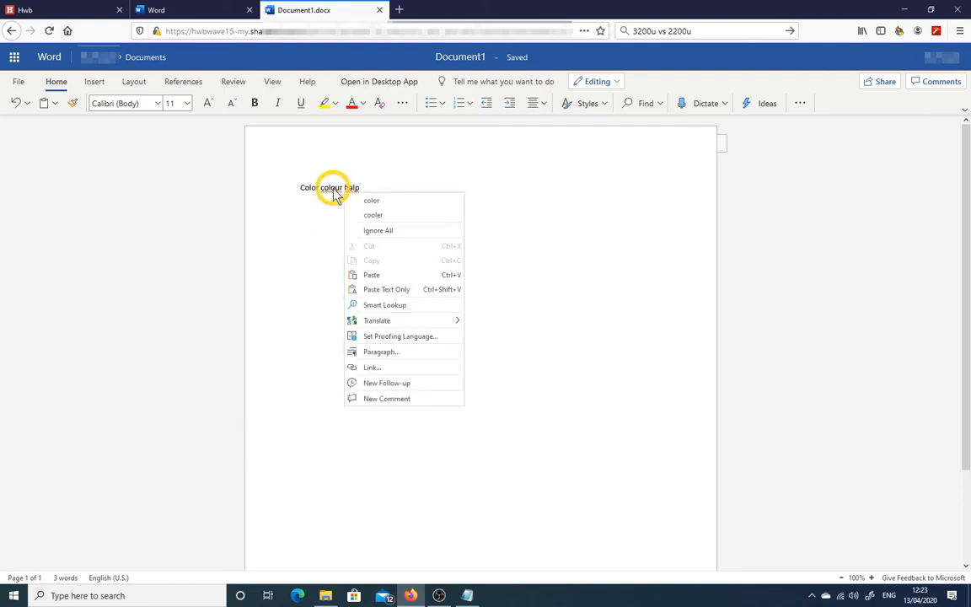
click(381, 189)
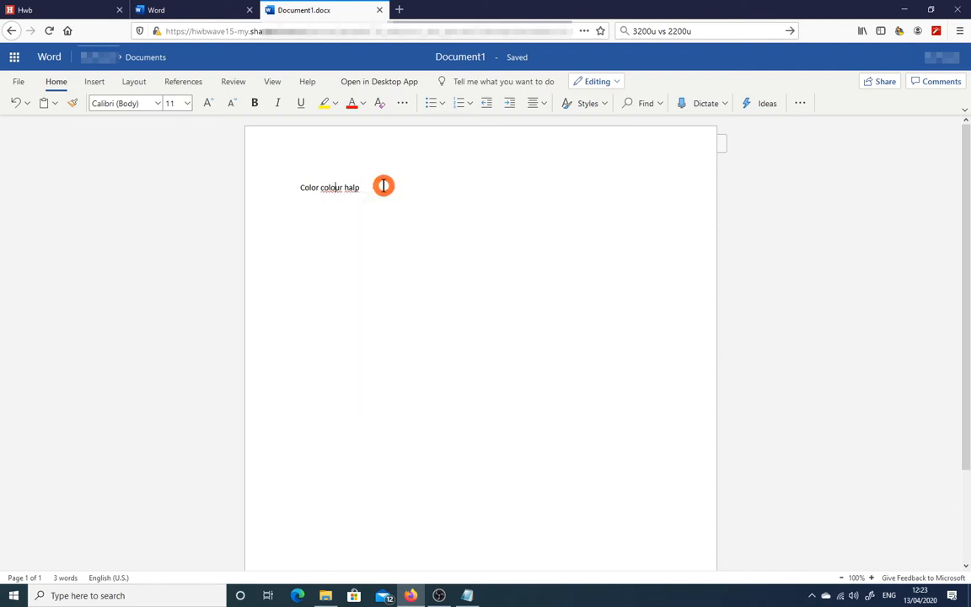
drag(379, 191, 292, 199)
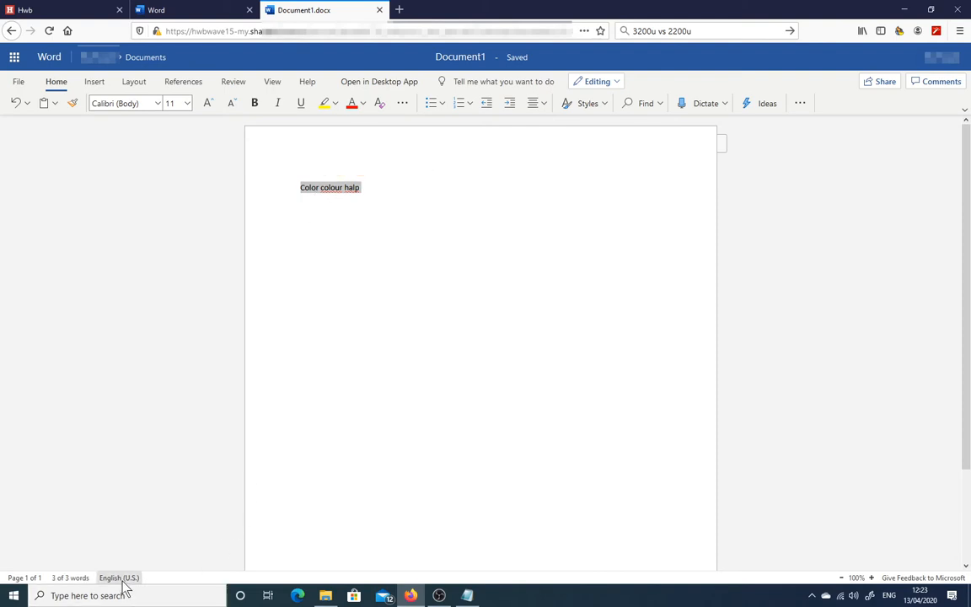
click(121, 578)
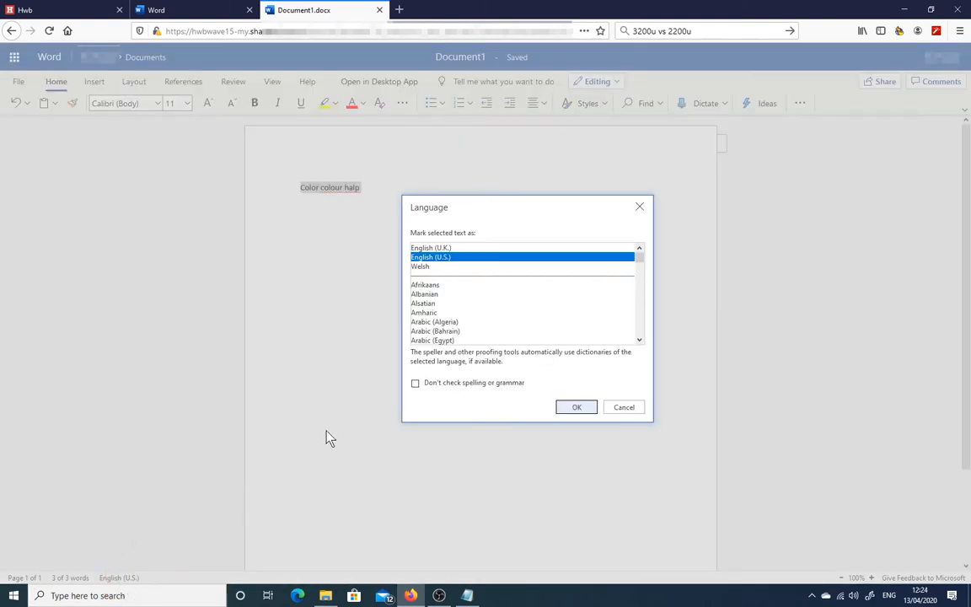
click(451, 248)
click(561, 407)
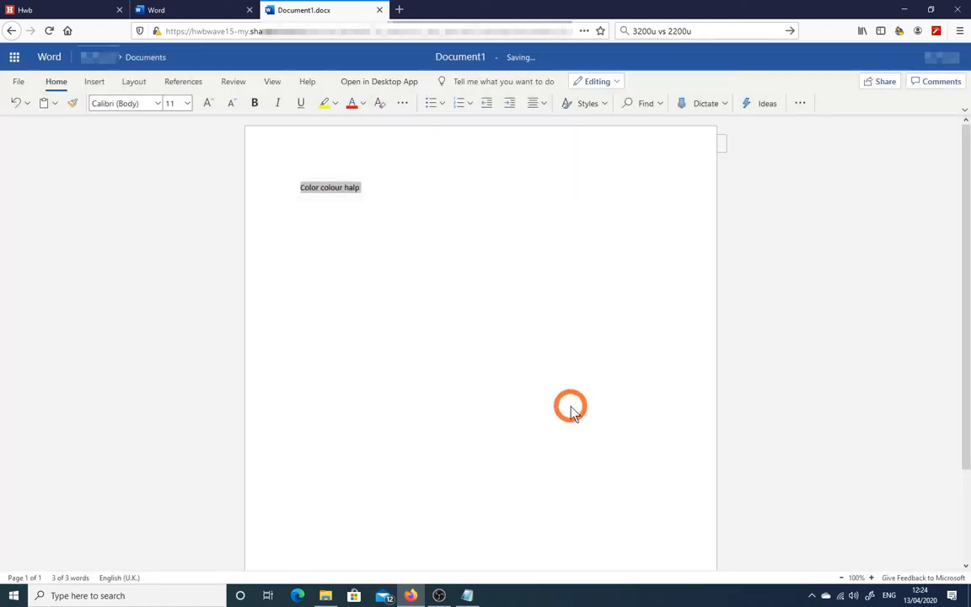
click(387, 183)
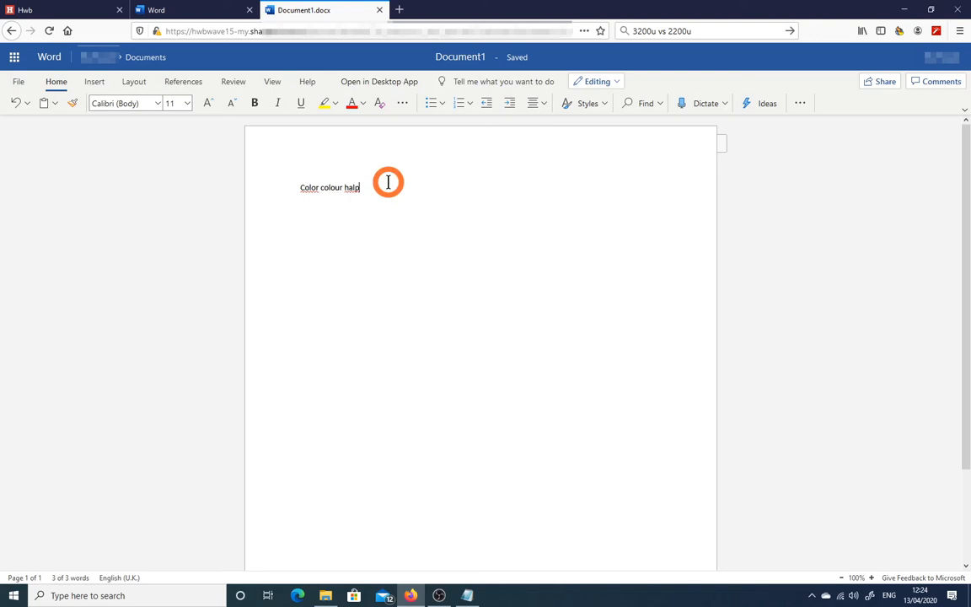
Correct the misspelled words "Color" to "Colour" and "halp" to "help" using the spelling suggestions.
right_click(313, 189)
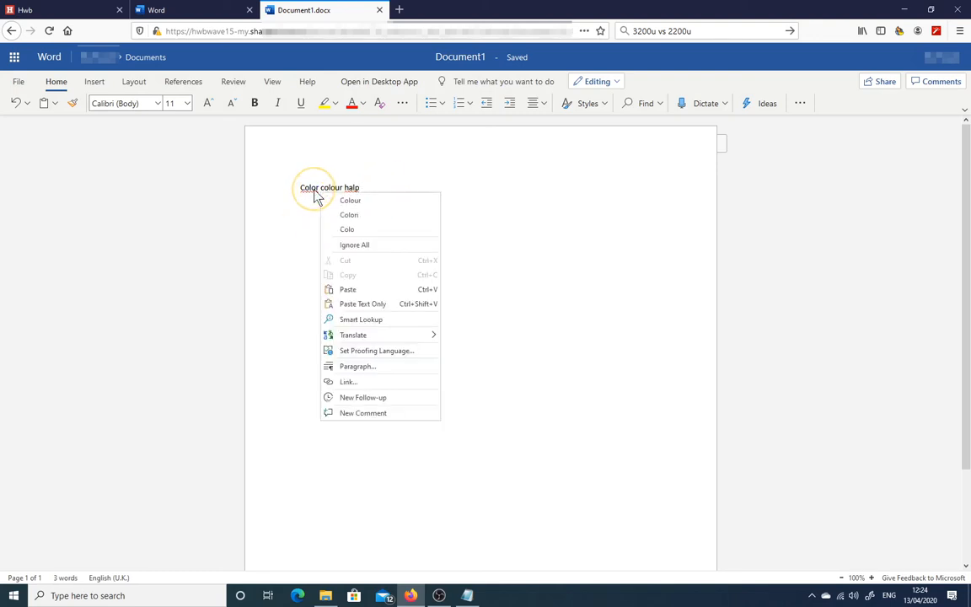
click(363, 202)
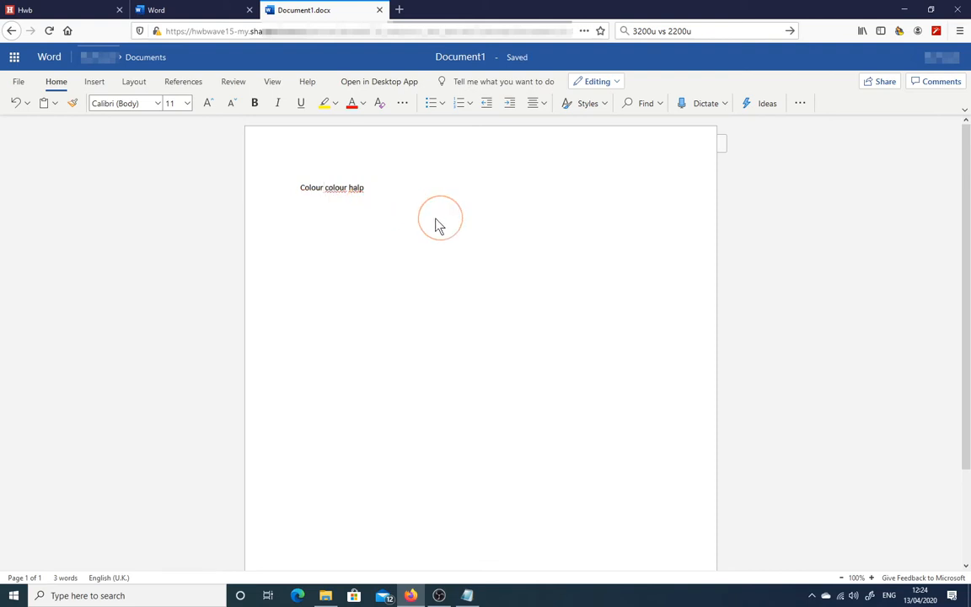
right_click(353, 191)
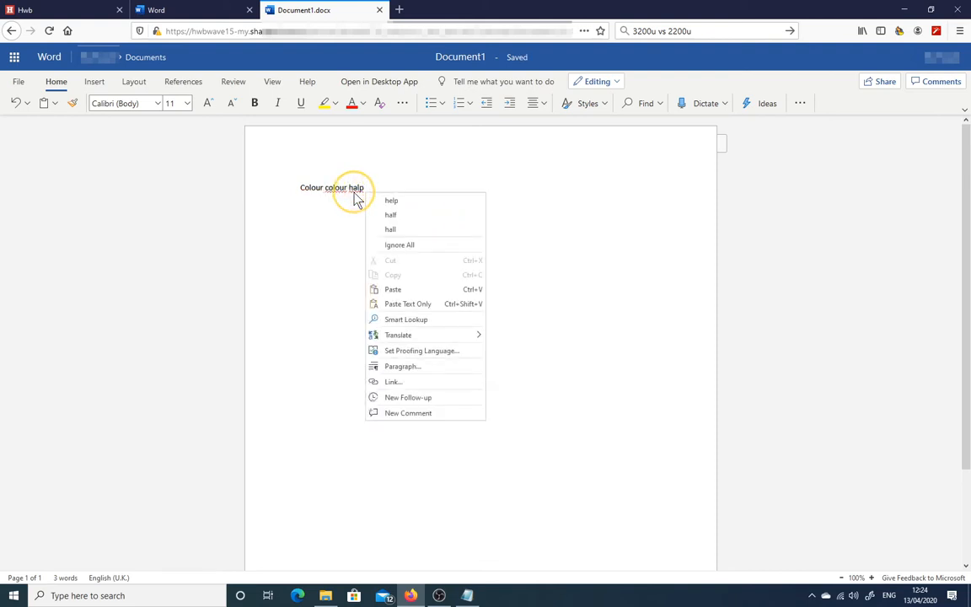
click(413, 201)
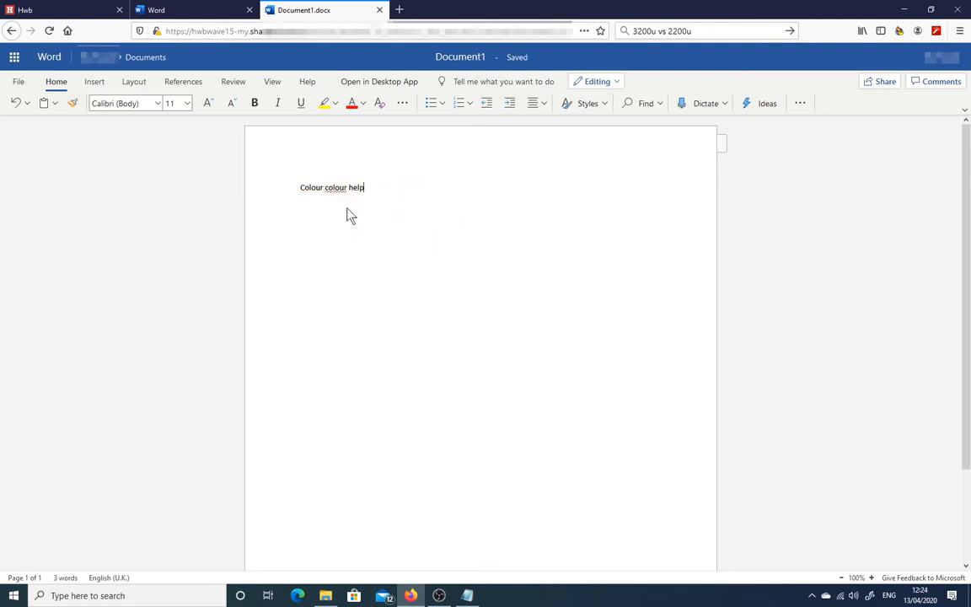
View the correction options for the repeated word "colour".
click(337, 188)
click(377, 188)
click(338, 187)
double_click(330, 188)
right_click(336, 192)
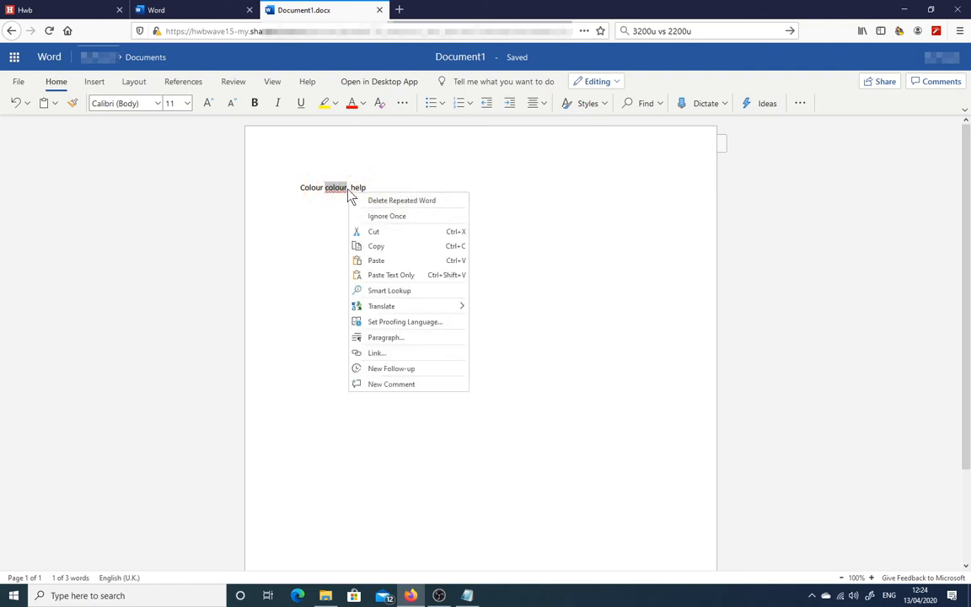
click(387, 186)
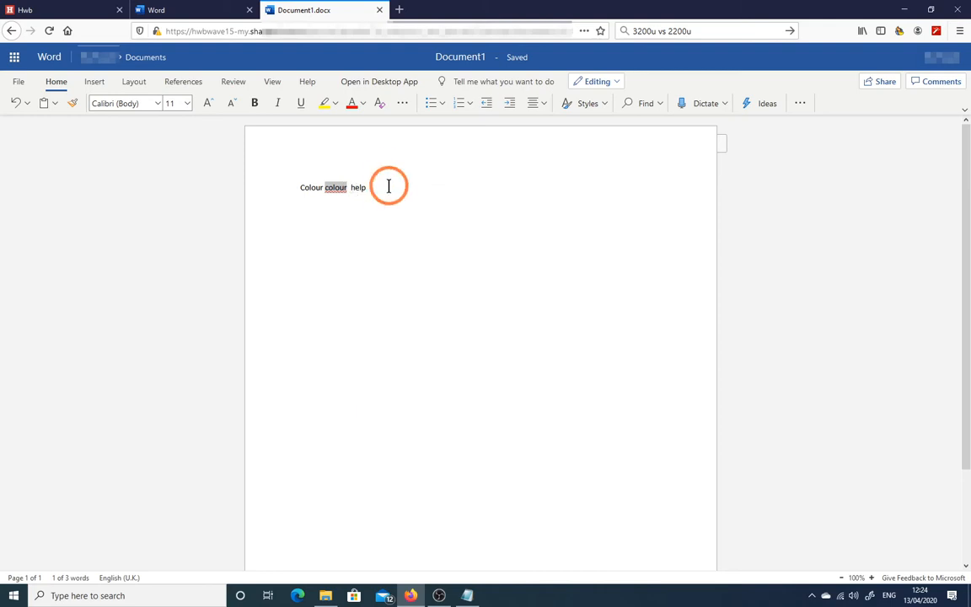
Delete the whole line of text from the document.
click(386, 193)
drag(384, 185, 299, 191)
key(BackSpace)
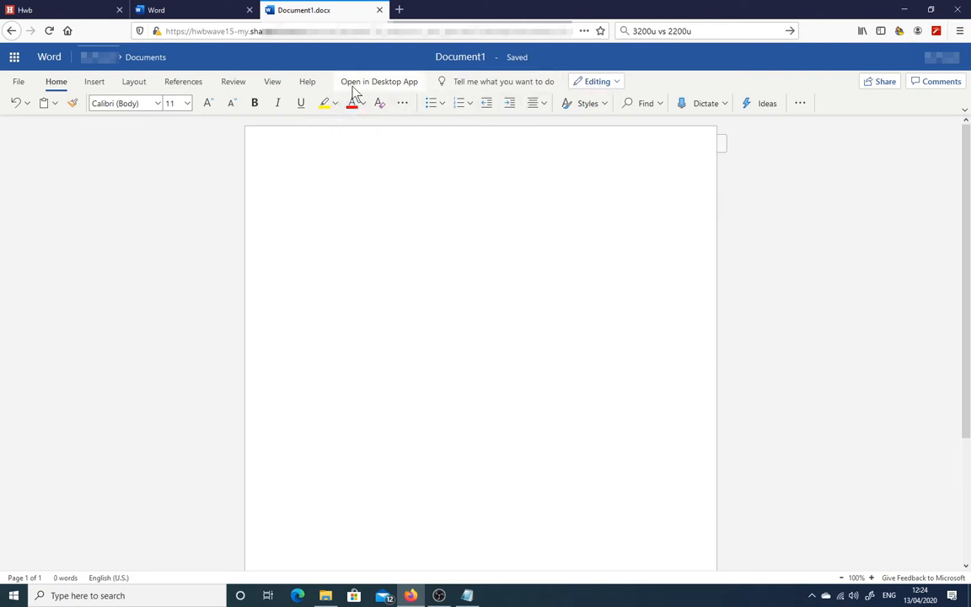
Expand the ribbon to its full layout and view the insert commands.
click(965, 116)
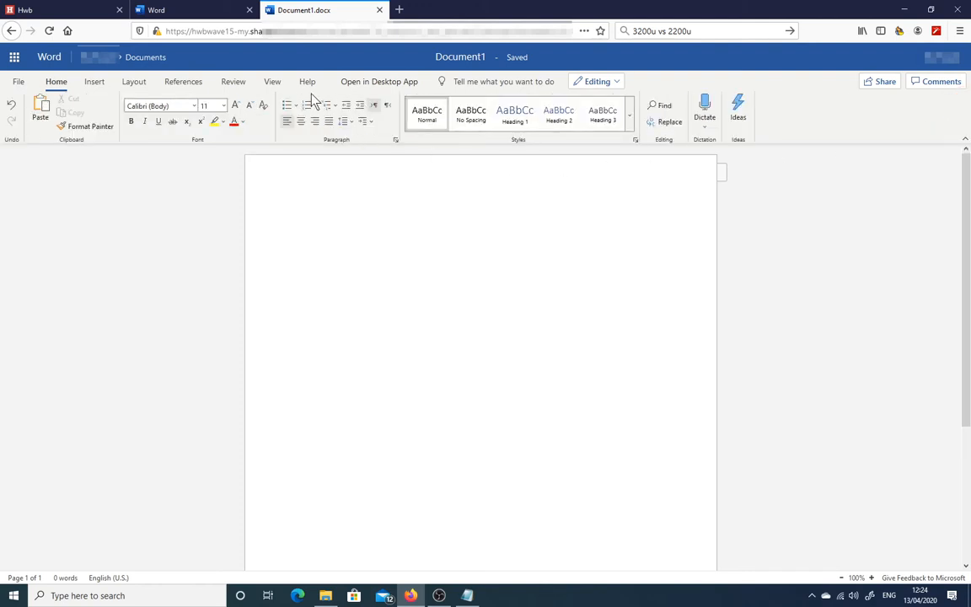
click(95, 83)
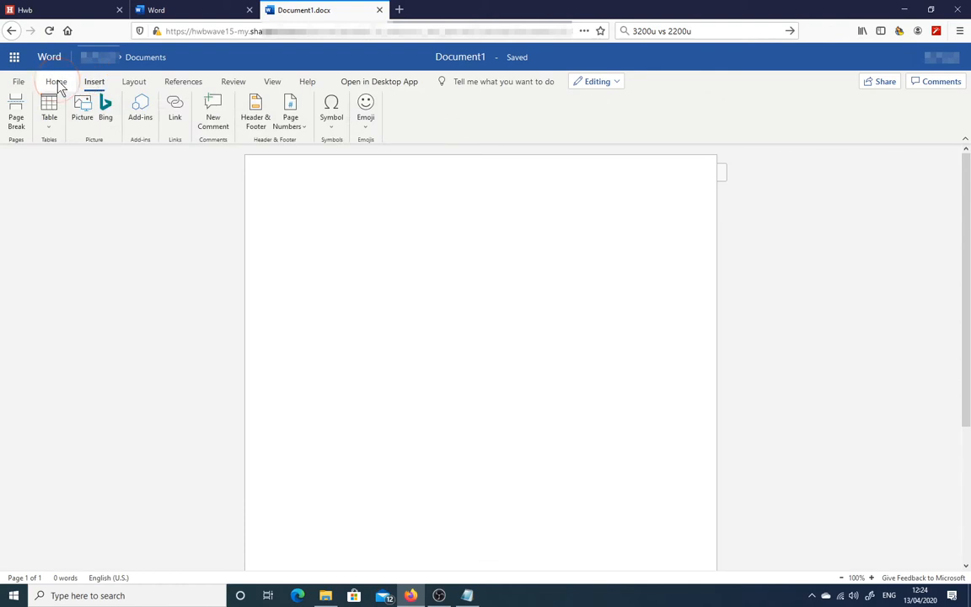
click(56, 82)
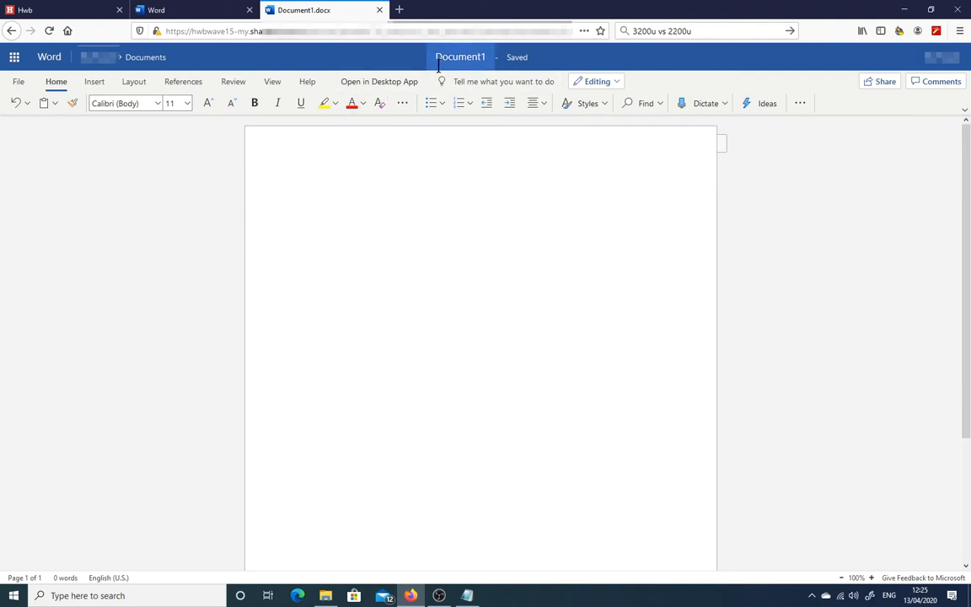
Rename the document as DemoDoc.
click(494, 57)
drag(514, 58, 455, 52)
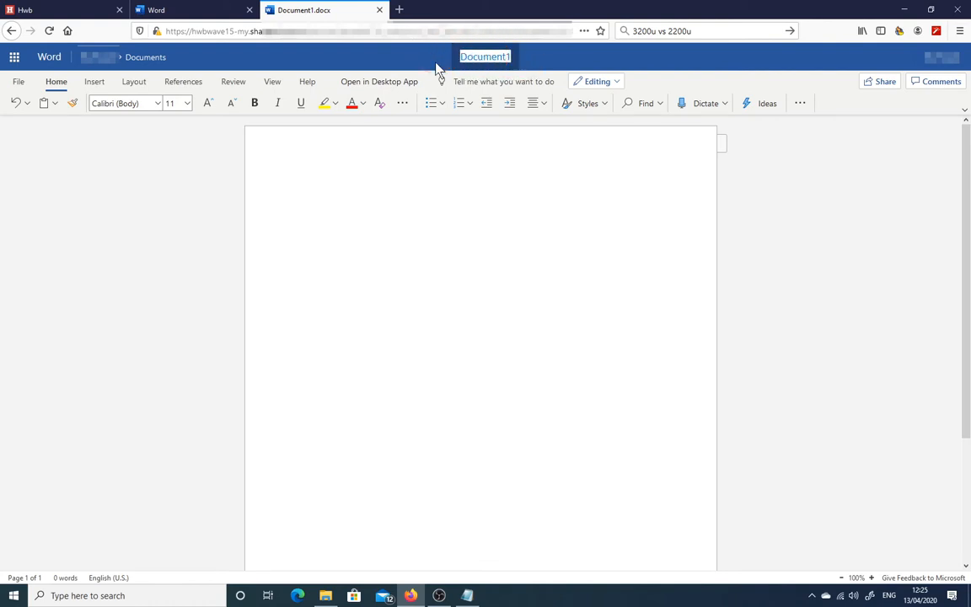
text(Demo)
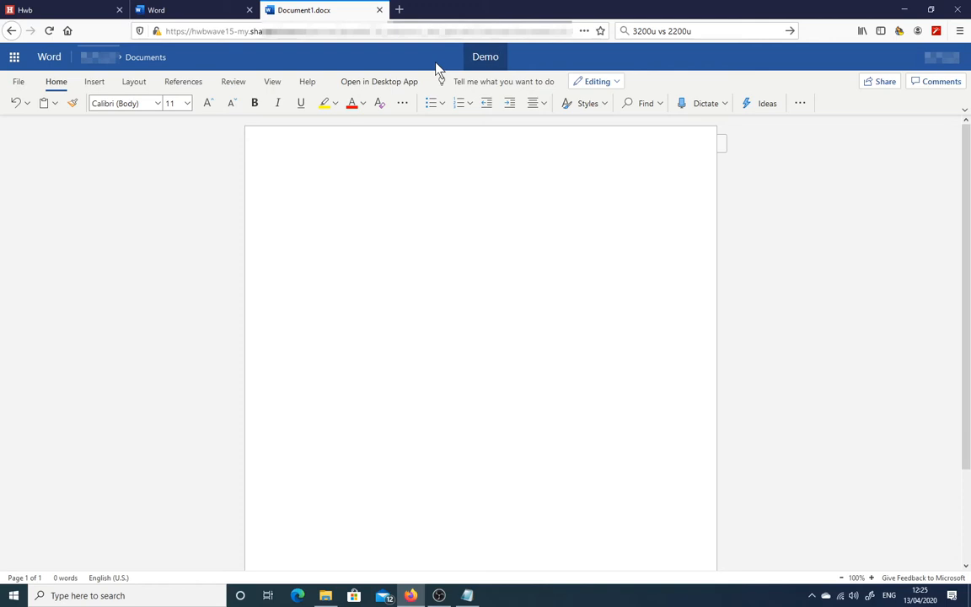
text(Doc)
key(Return)
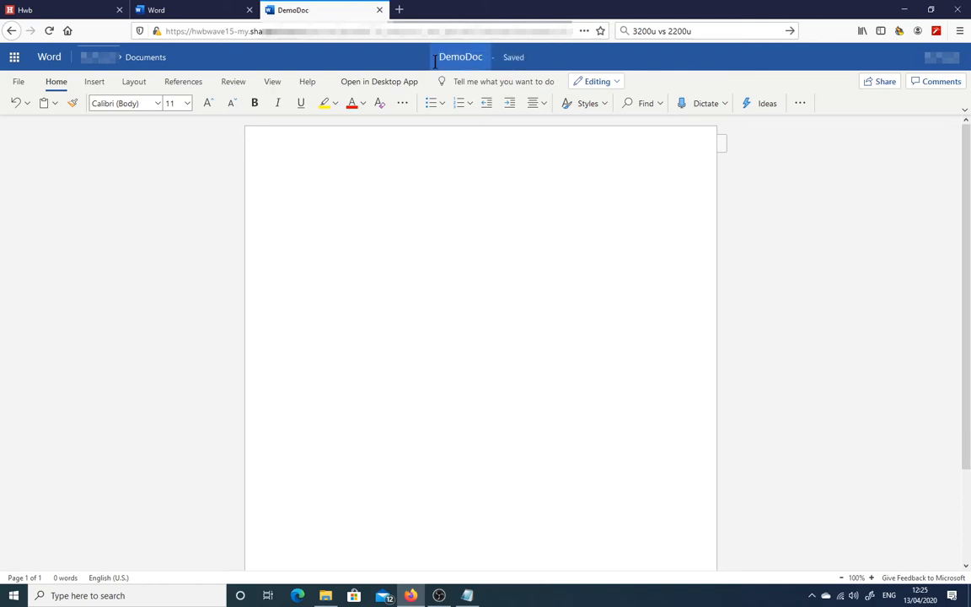
View the document's save and download options and its printable PDF version.
click(19, 83)
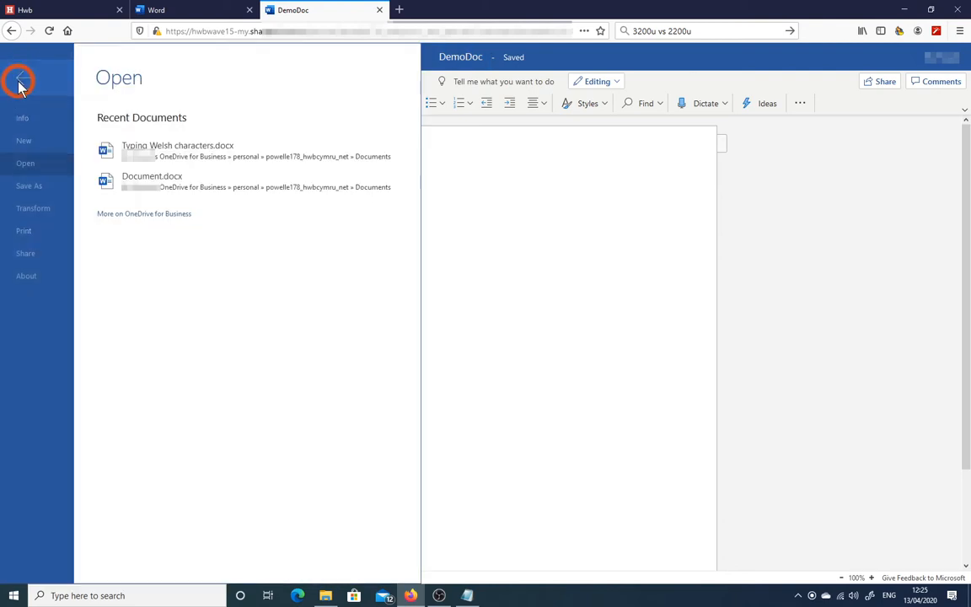
click(41, 187)
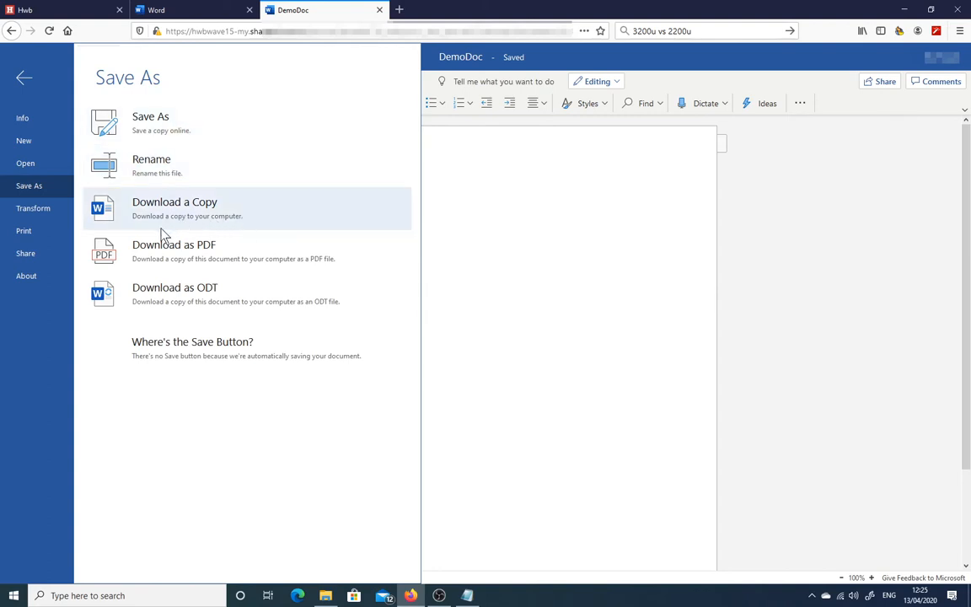
click(49, 232)
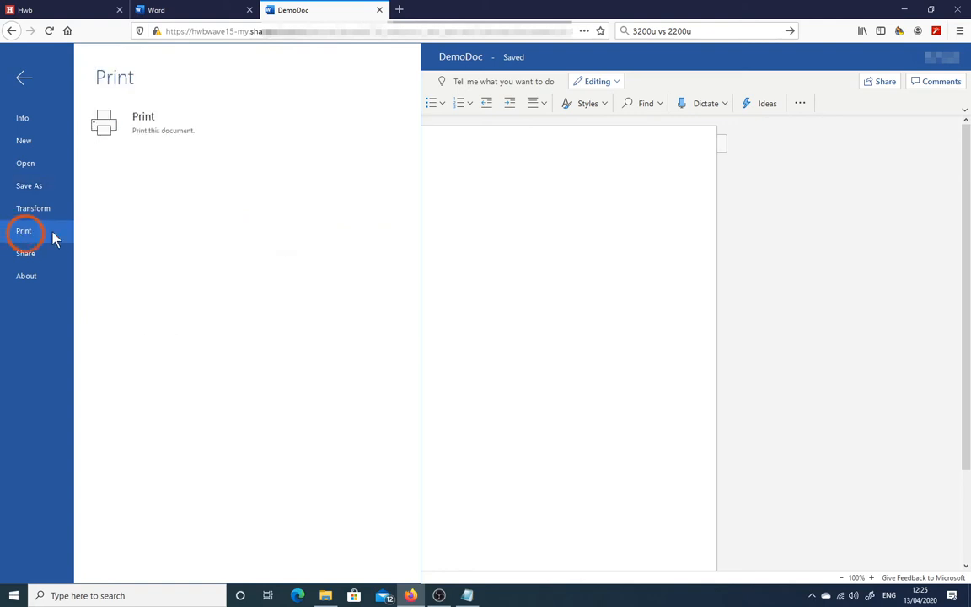
click(178, 142)
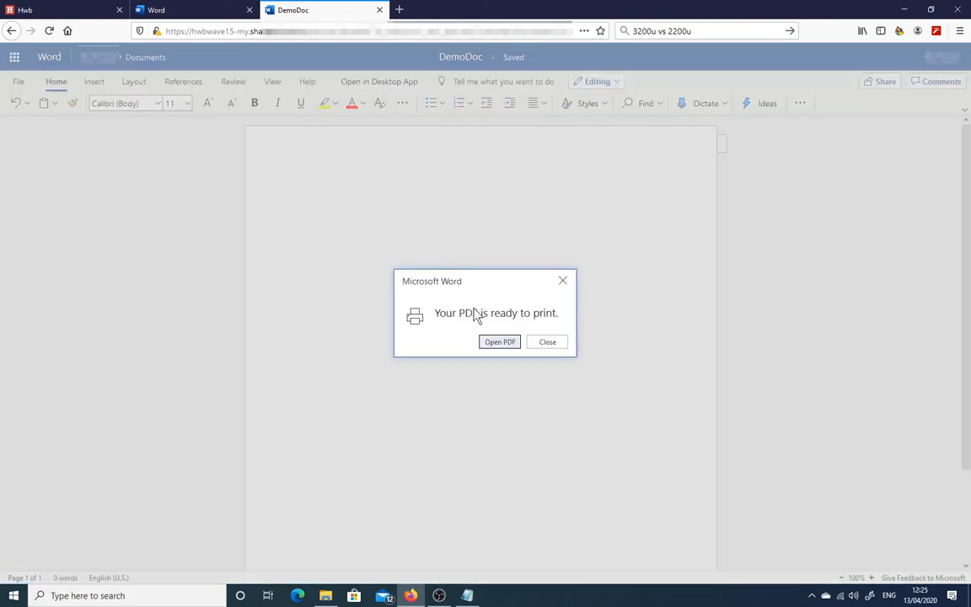
click(503, 342)
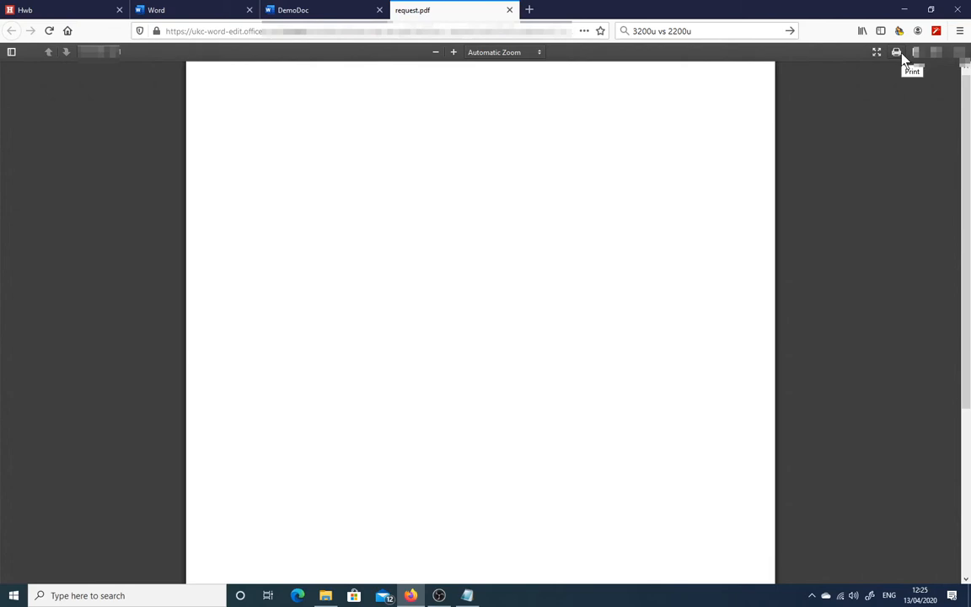
middle_click(430, 10)
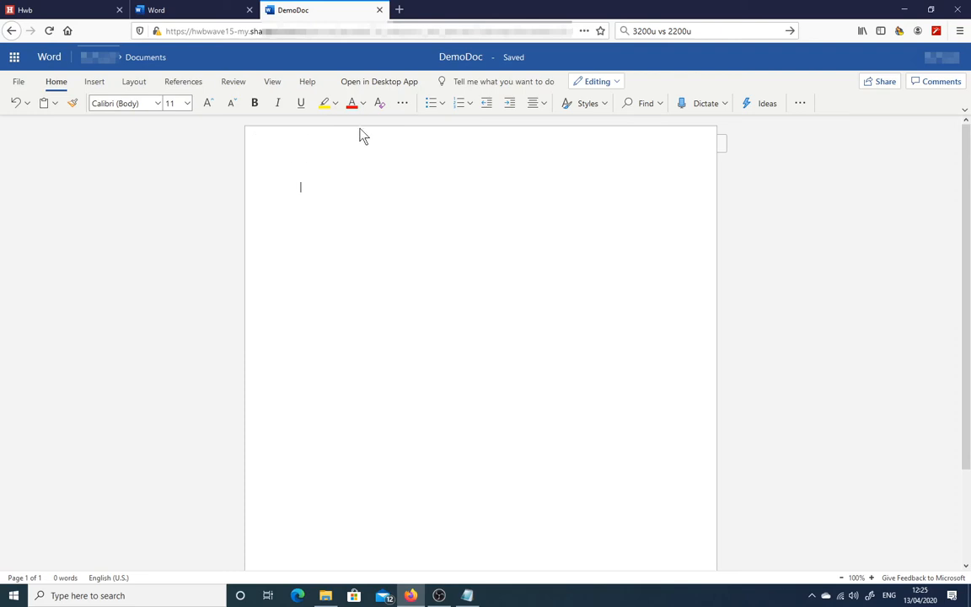
Set the document's proofing language to Welsh and enter a short sentence giving a first name followed by "ydw i.".
click(118, 577)
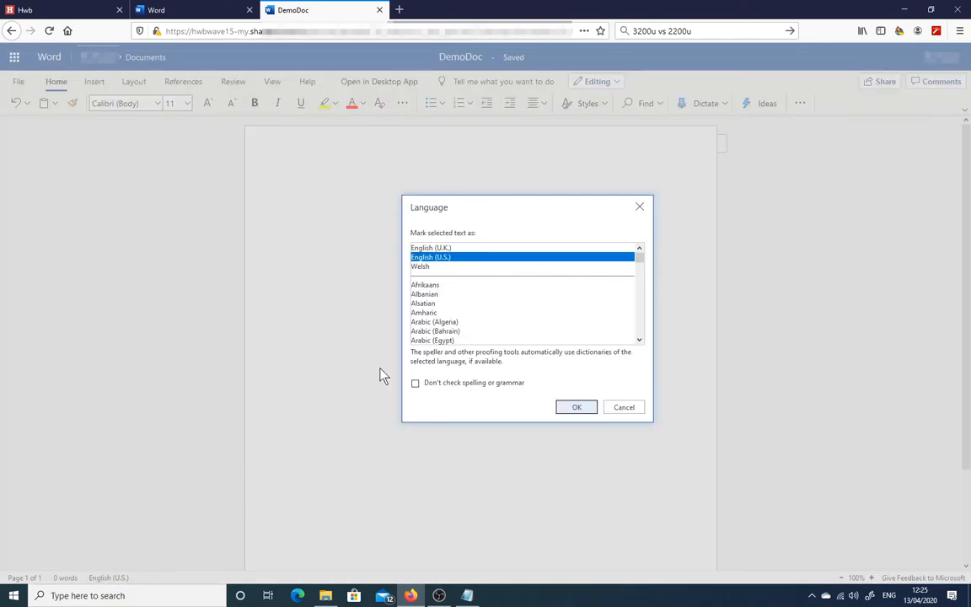
click(462, 247)
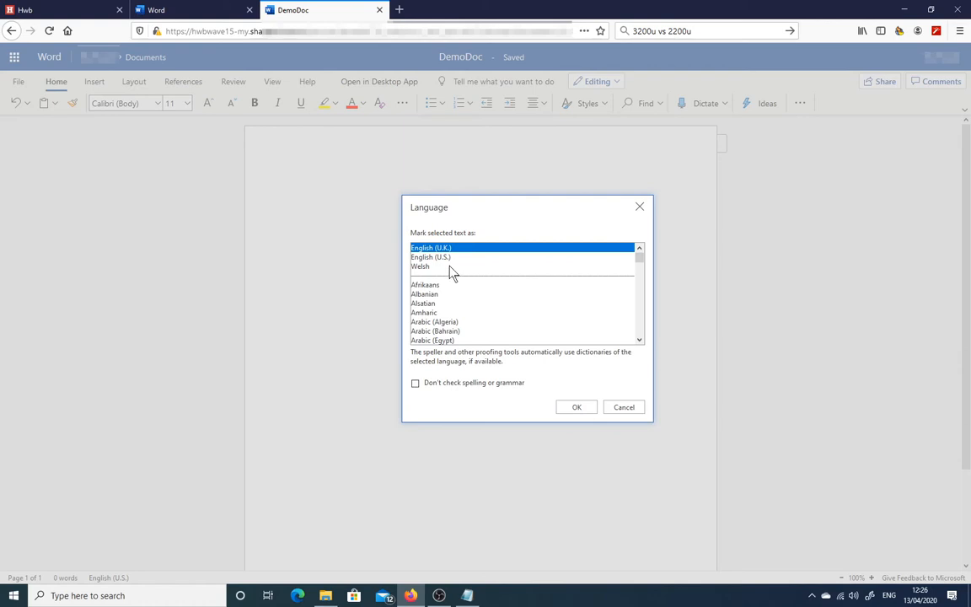
click(449, 266)
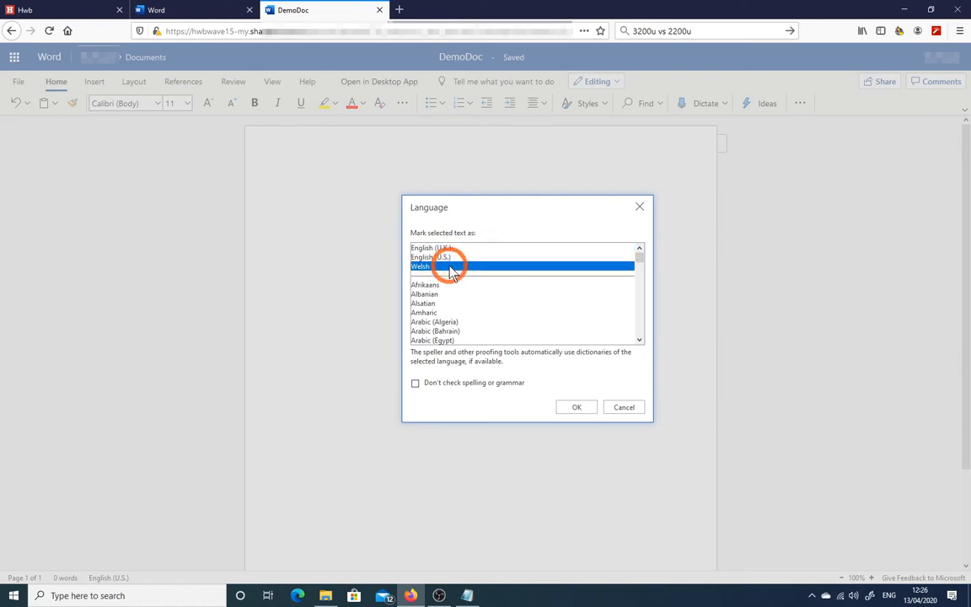
click(577, 408)
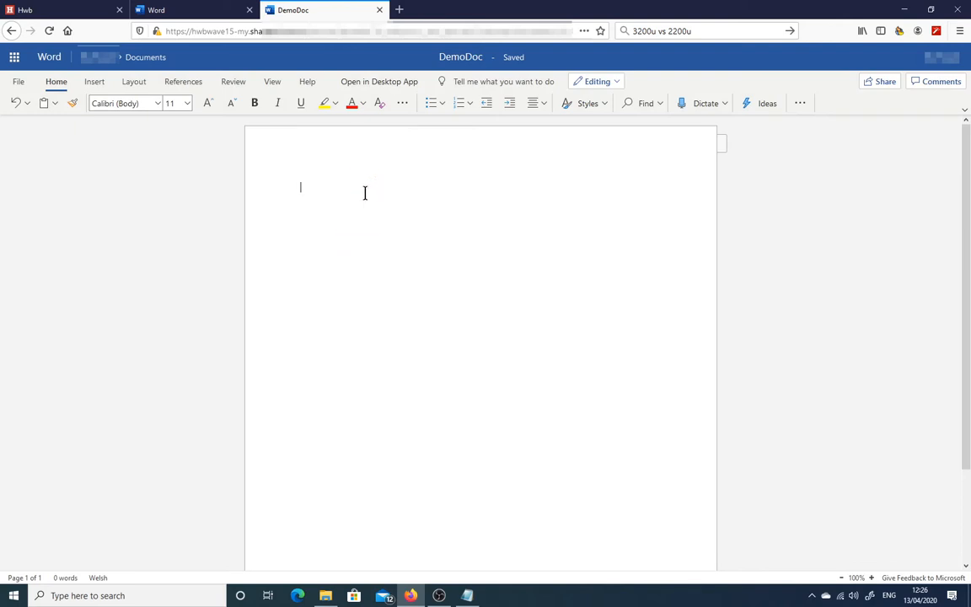
text(Steven ydw i.)
Look through the full set of special symbols available for insertion into the document.
click(93, 83)
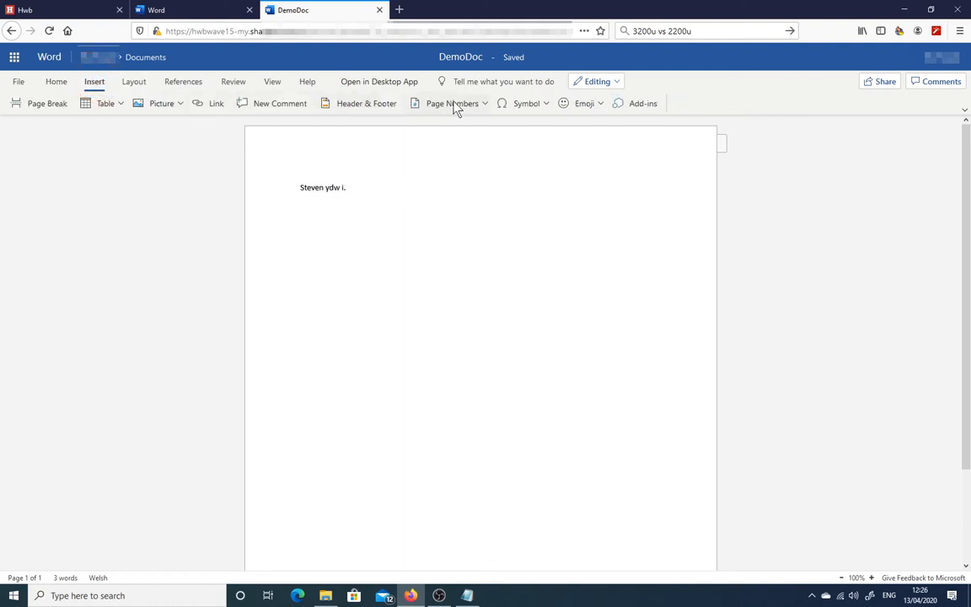
click(536, 104)
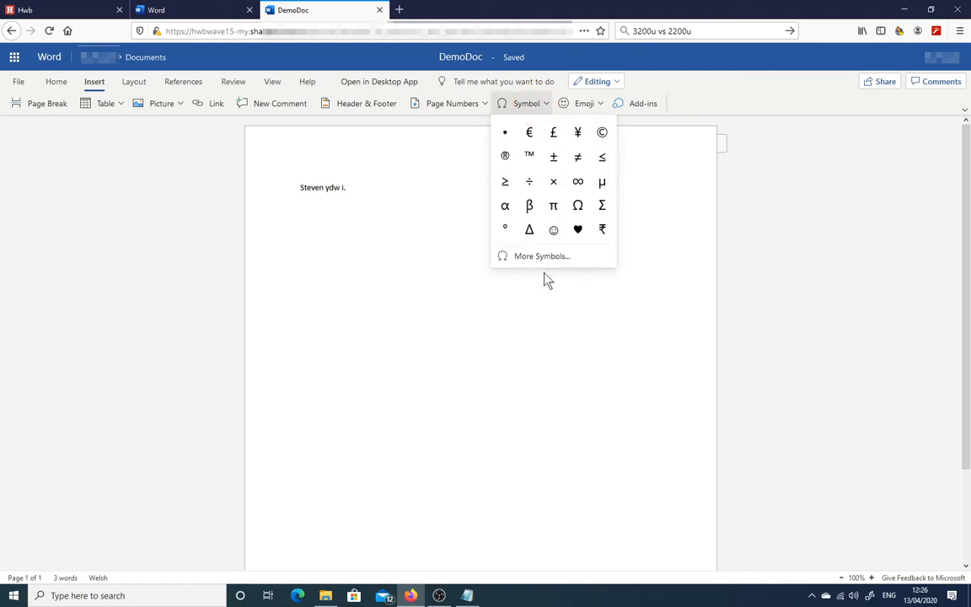
click(548, 255)
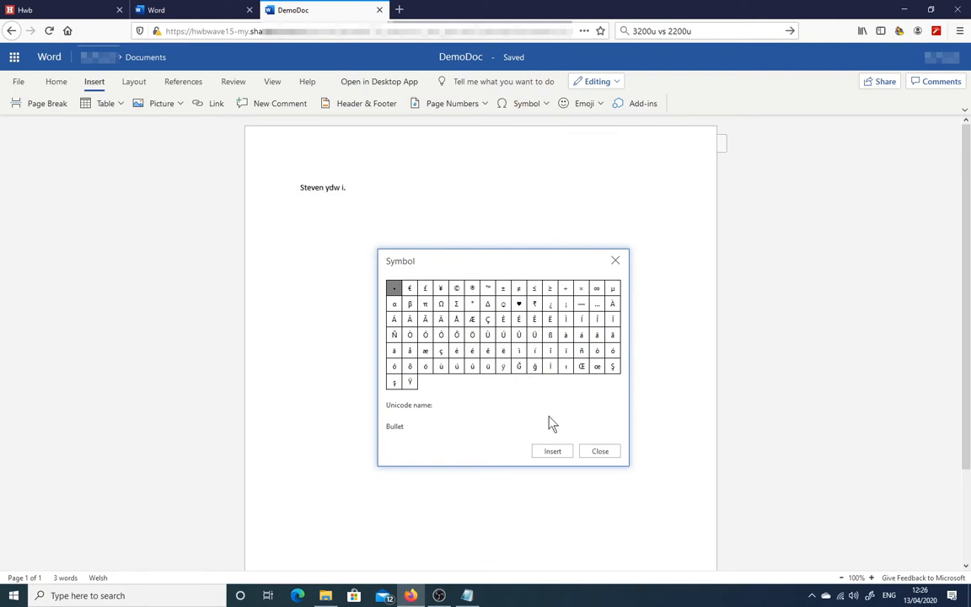
click(597, 456)
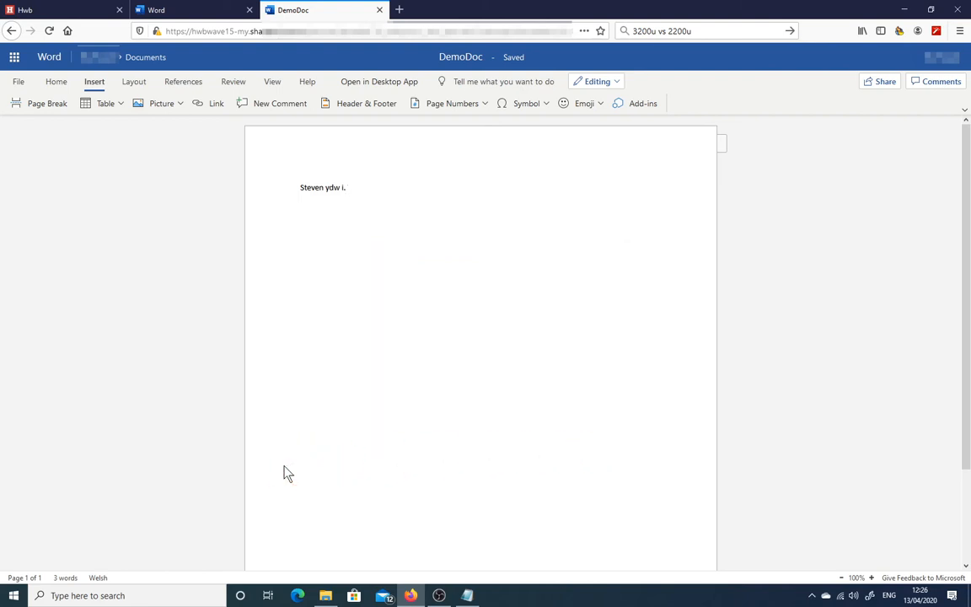
Open Windows Character Map and add the Arial capital Y with circumflex (Ŷ) to the characters to copy.
click(7, 601)
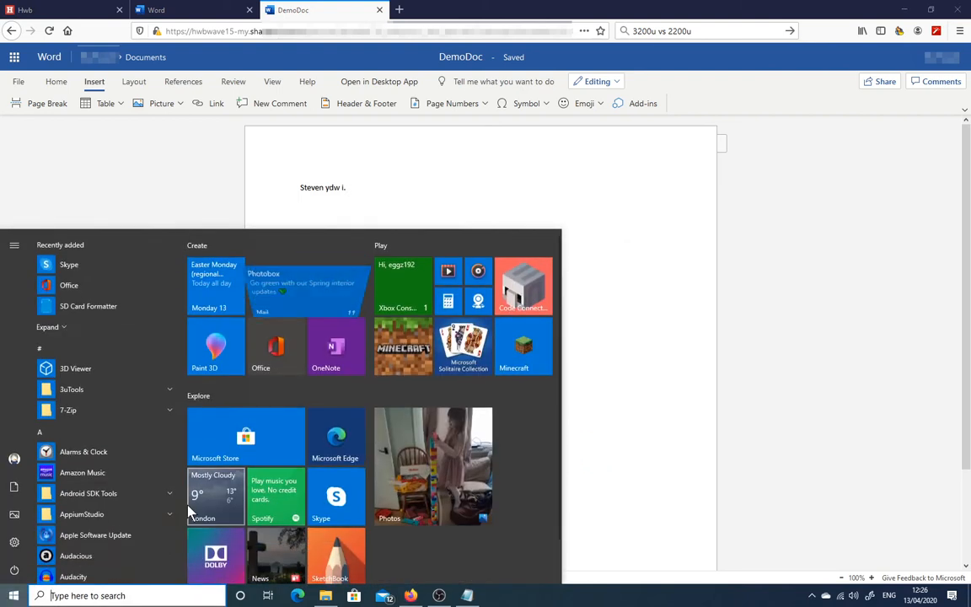
text(char)
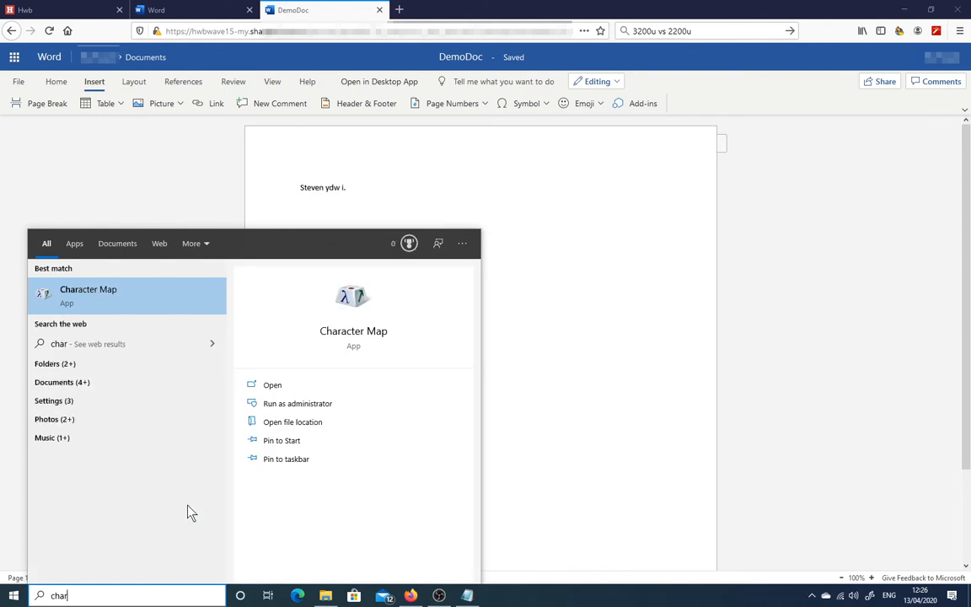
click(125, 300)
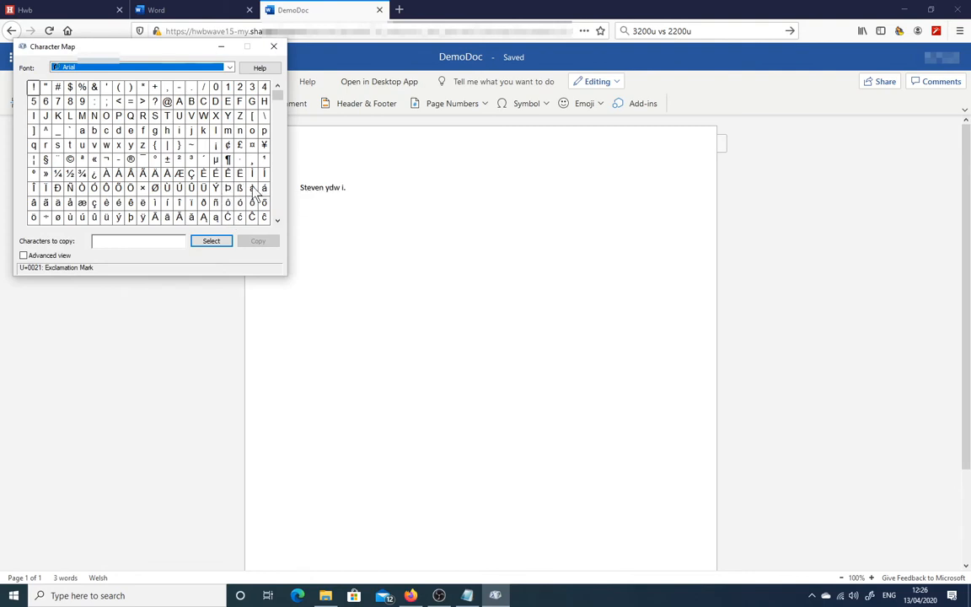
click(277, 220)
click(277, 220)
drag(277, 220, 277, 220)
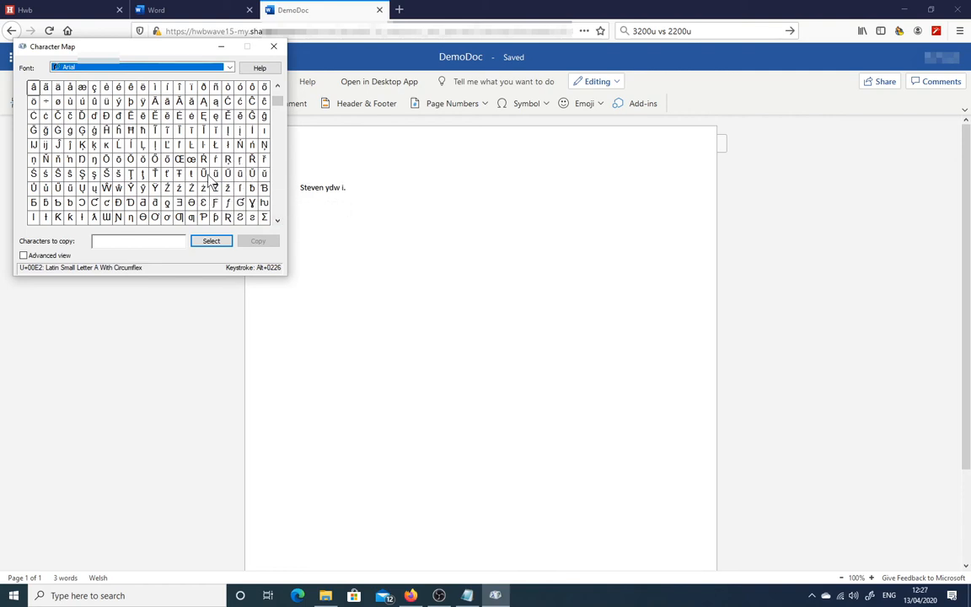
drag(277, 87, 277, 89)
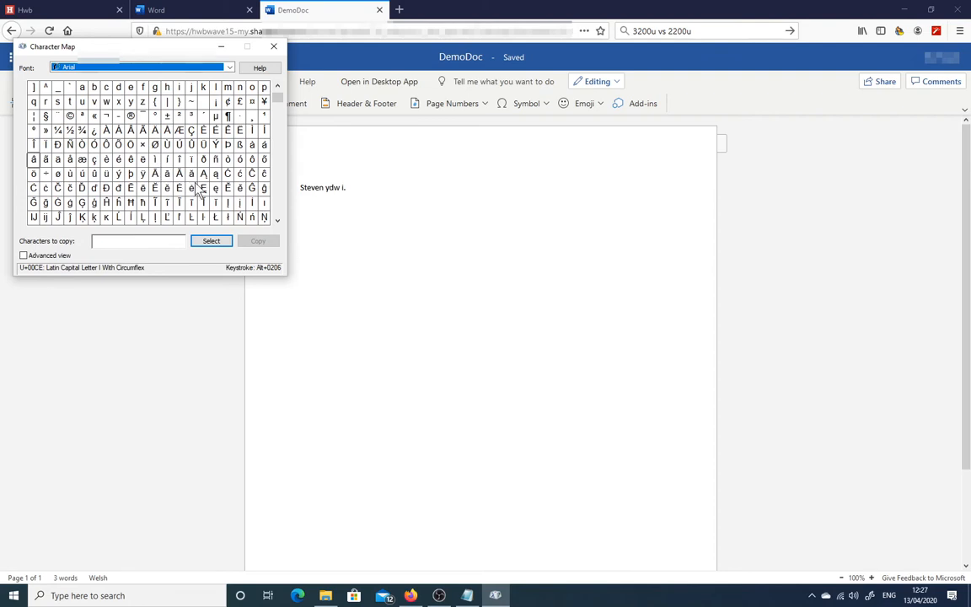
click(278, 220)
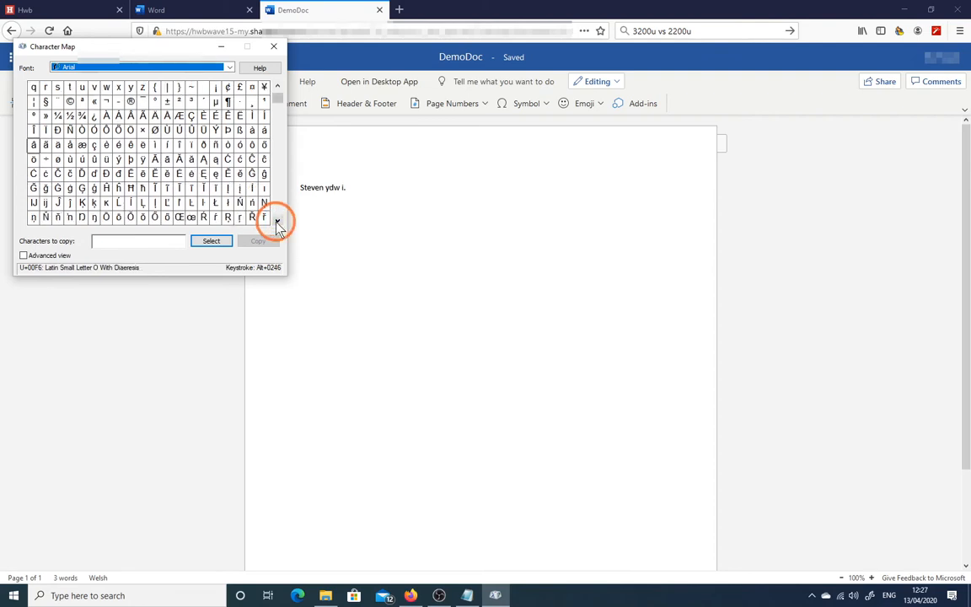
drag(277, 221, 278, 221)
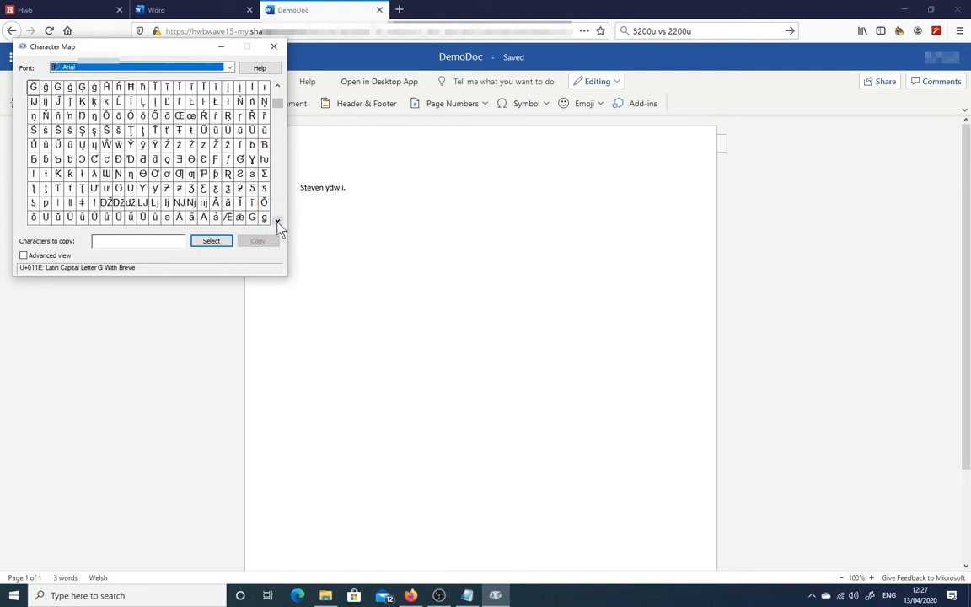
double_click(131, 145)
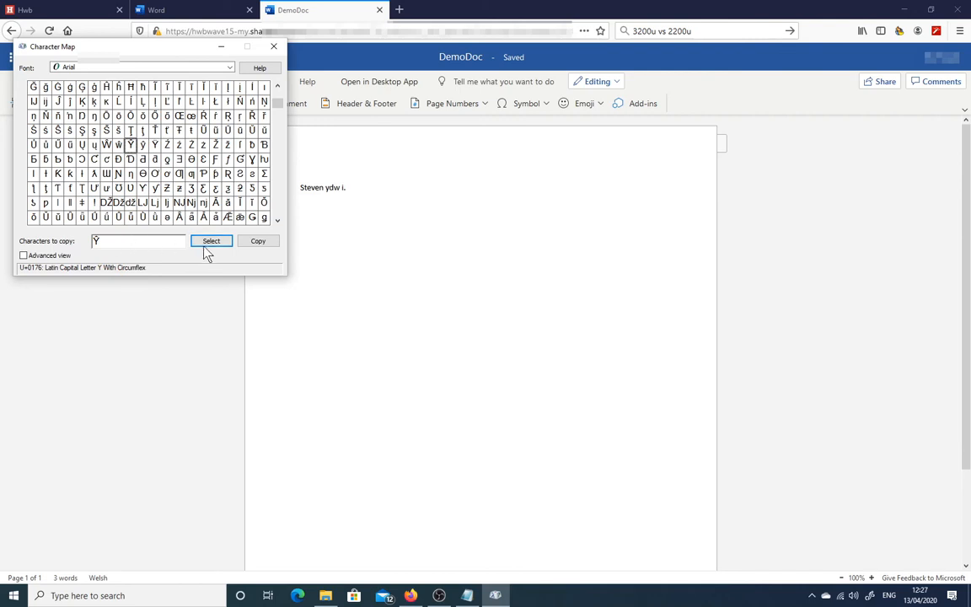
Copy the selected Ŷ from Character Map, paste it after the document's sentence, and delete it again.
click(258, 241)
click(396, 194)
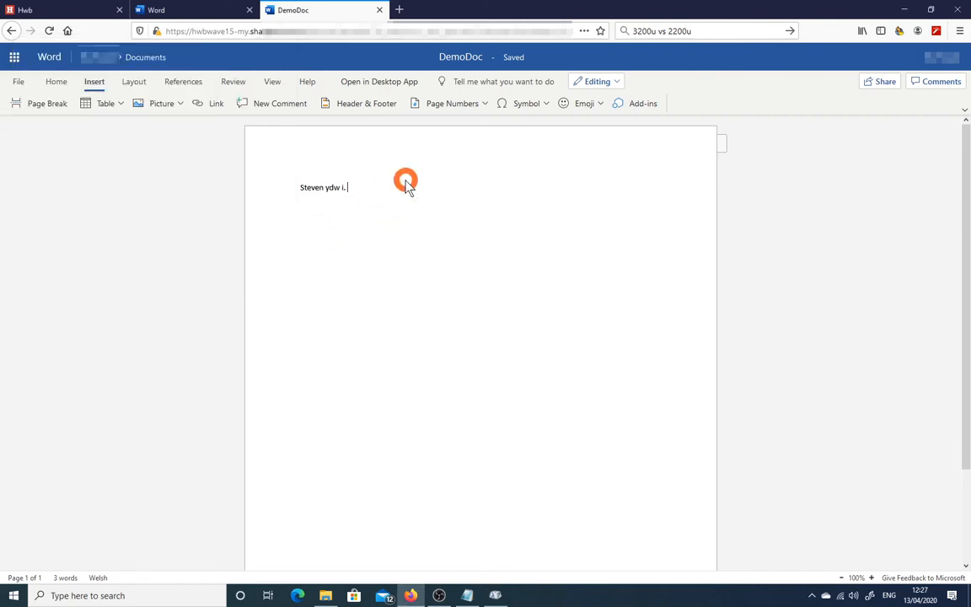
key(ctrl+v)
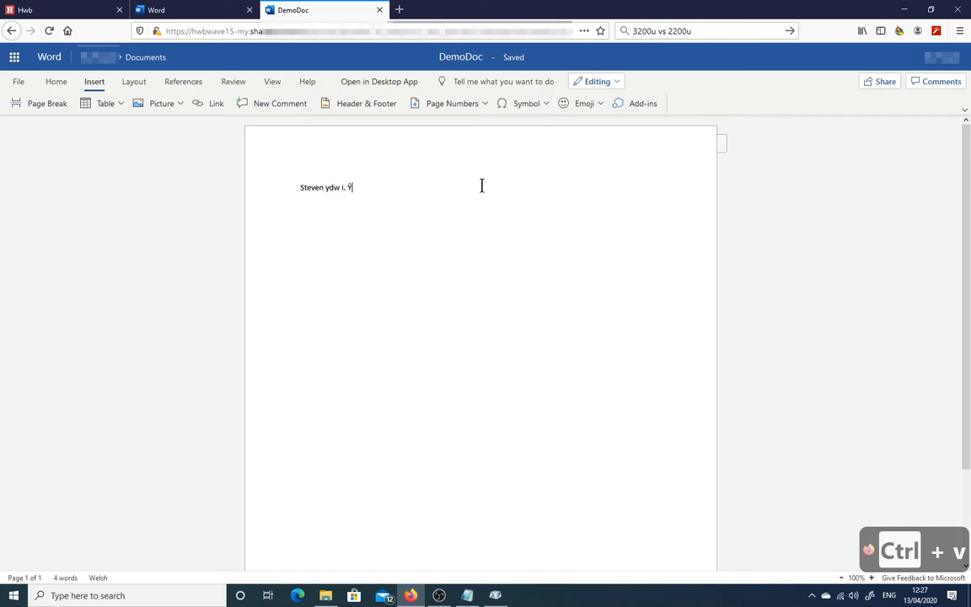
key(BackSpace)
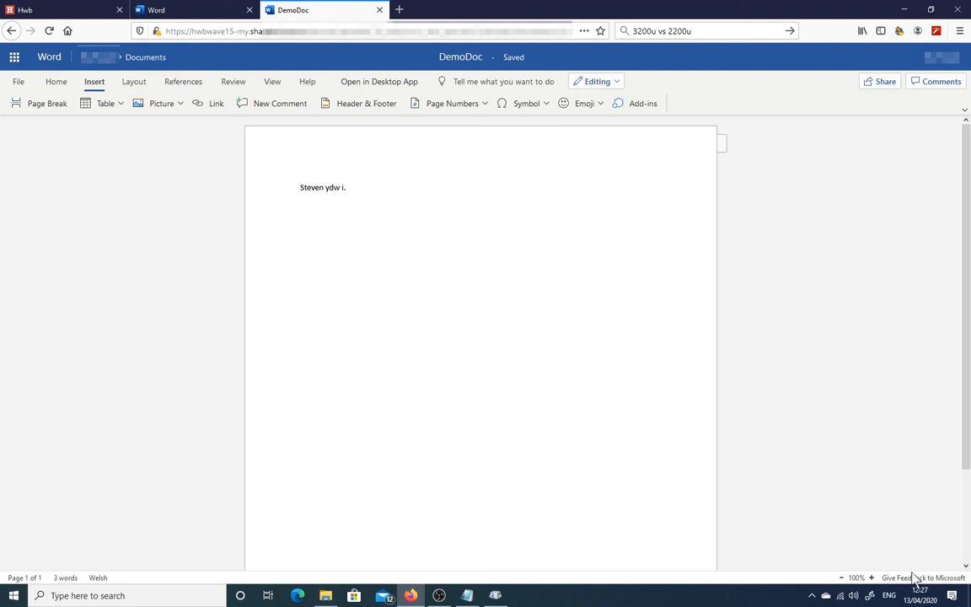
Switch the Windows input language to Welsh and enter a ŷ after the sentence using the circumflex accent combination.
click(890, 599)
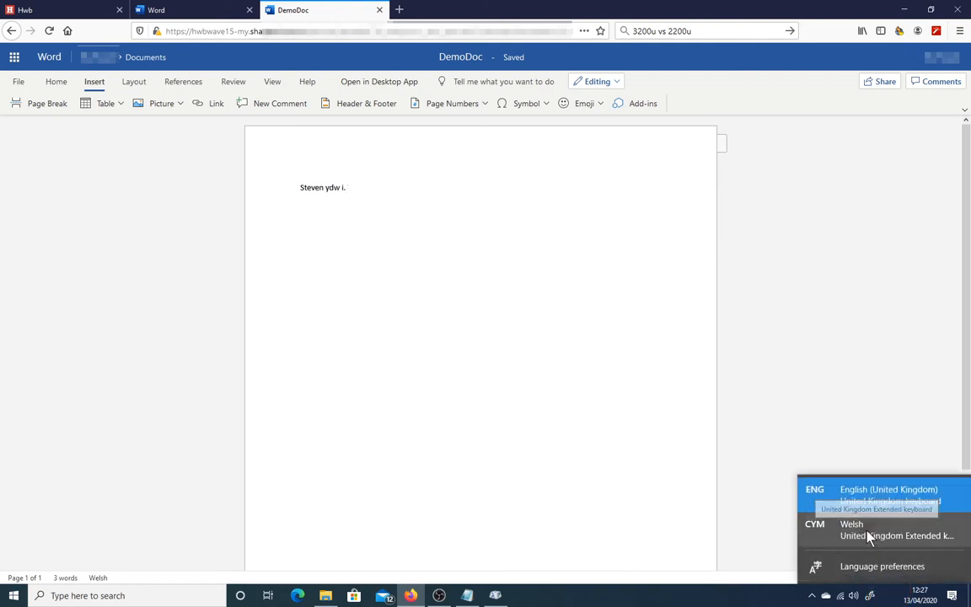
click(809, 532)
click(404, 188)
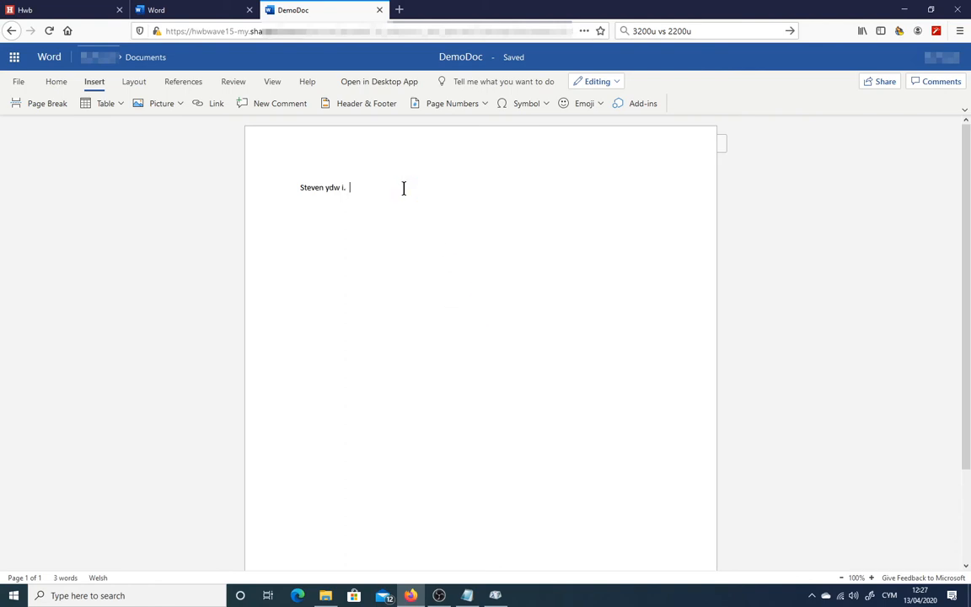
key(ctrl)
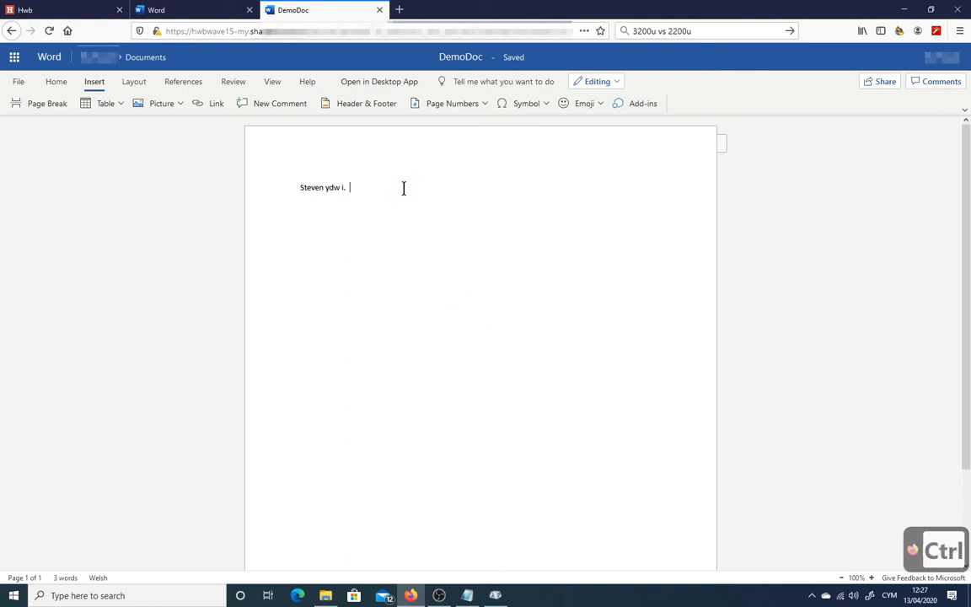
key(ctrl+alt+6)
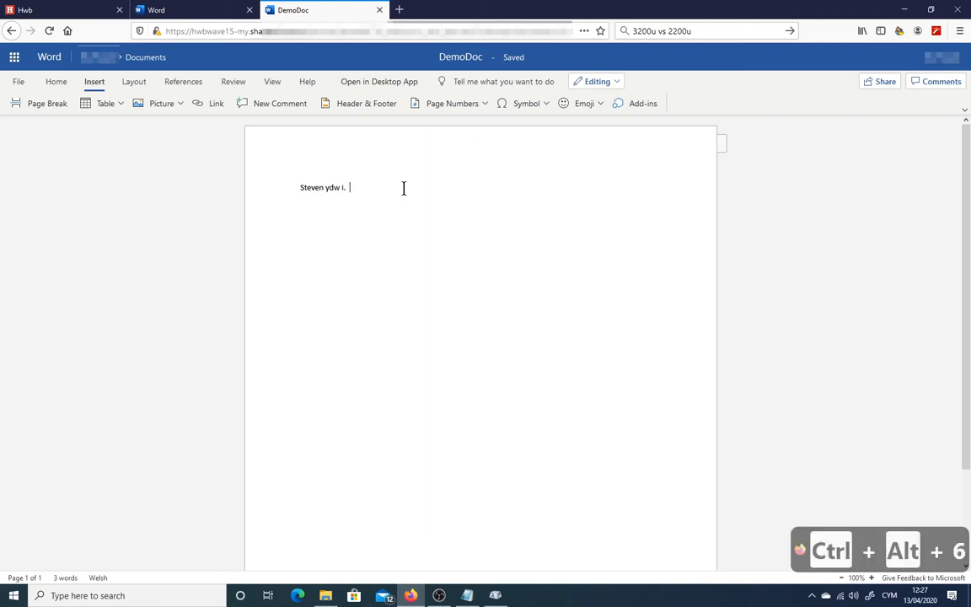
text(ŷ)
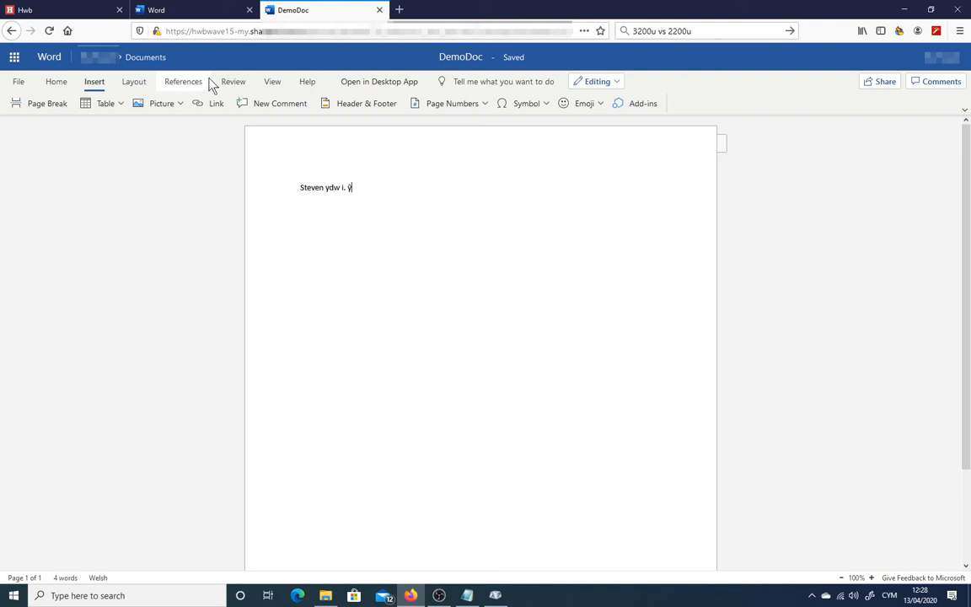
Start a new comment on the document's whole line of text.
click(235, 81)
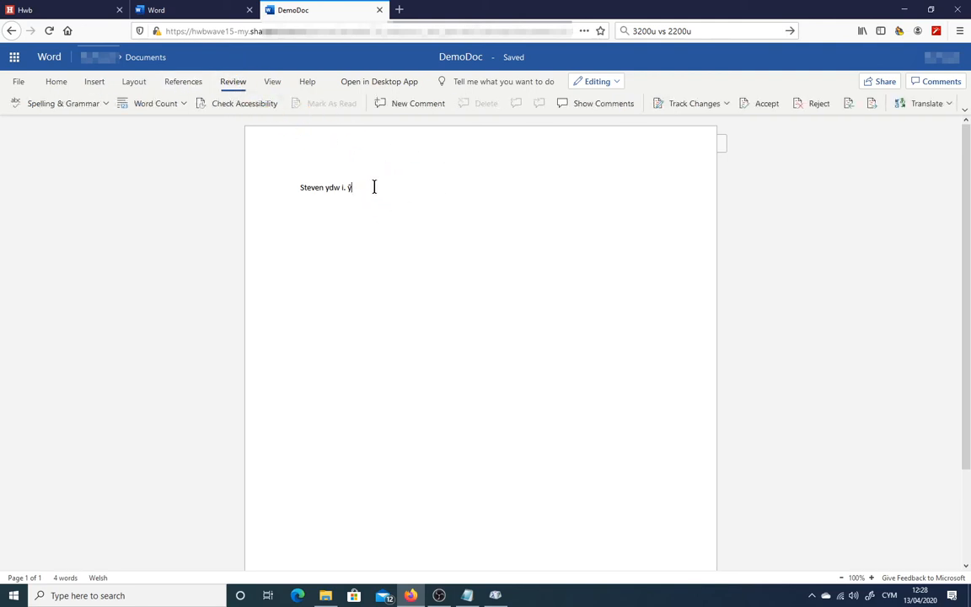
drag(372, 187, 297, 187)
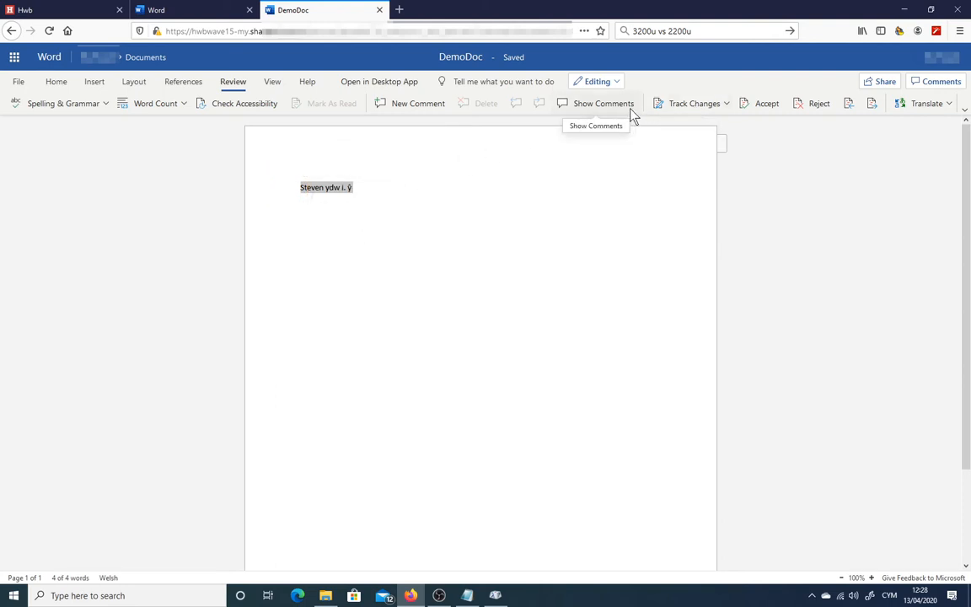
click(423, 109)
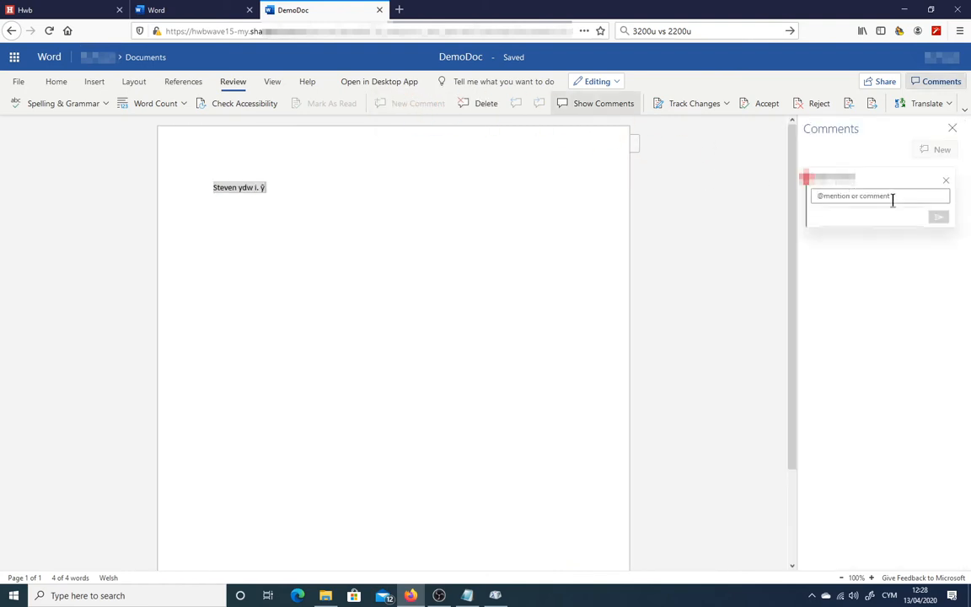
Try mentioning the suggested contact in the comment with the word "shwmae", and clear the draft.
text(@)
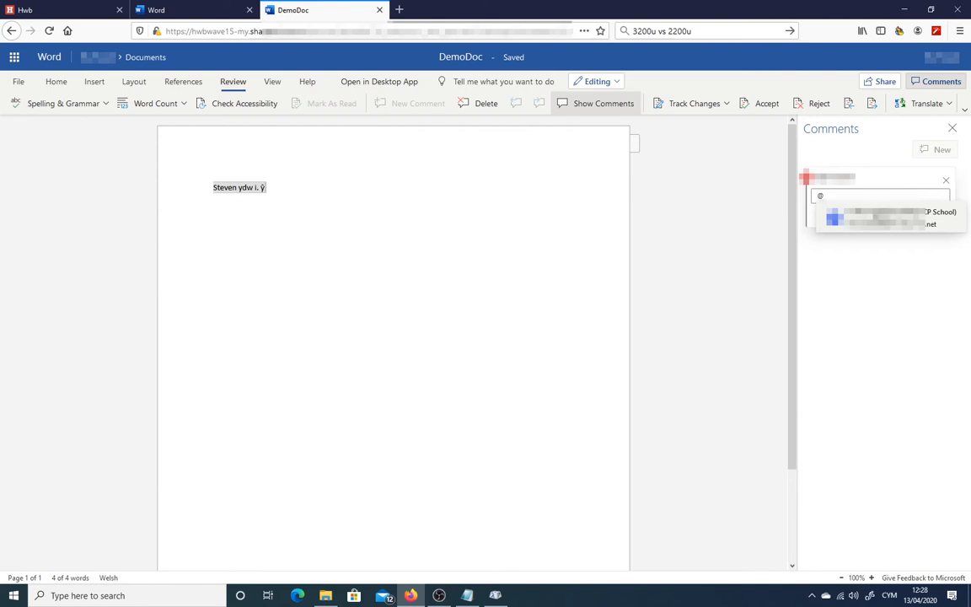
click(906, 212)
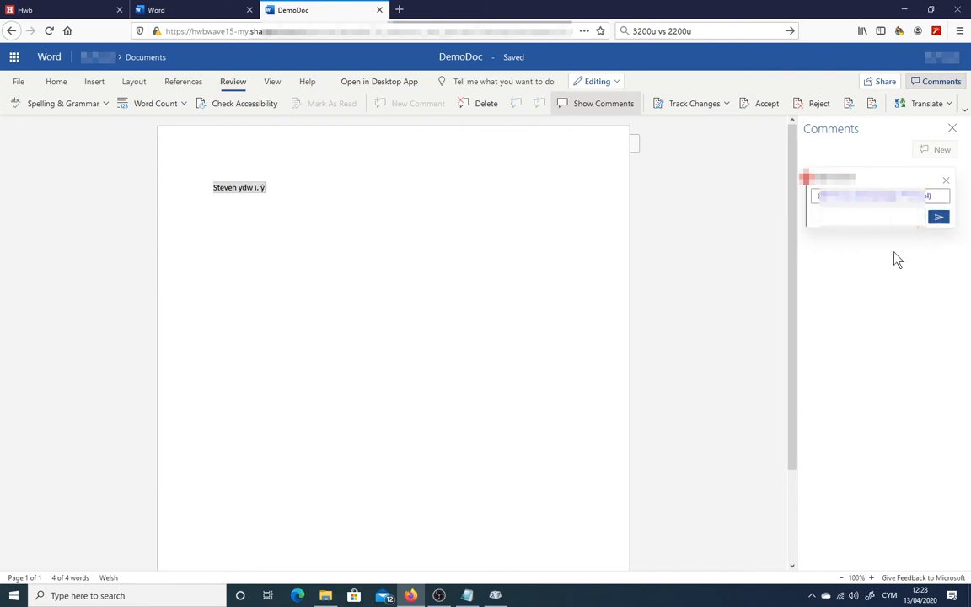
text(shwmae)
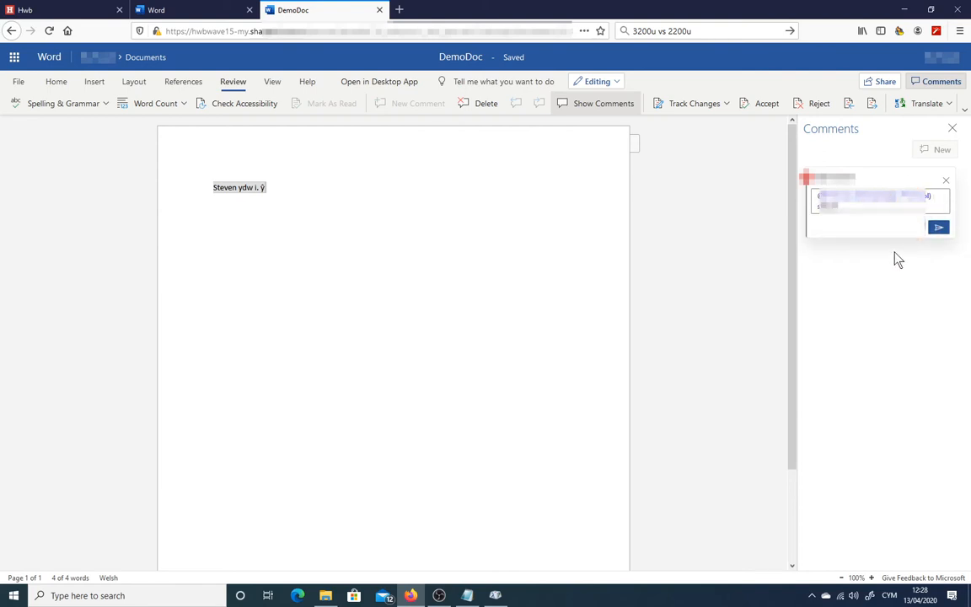
key(BackSpace)
key(BackSpace)
key(BackSpace)
key(BackSpace)
key(BackSpace)
key(BackSpace)
key(BackSpace)
key(BackSpace)
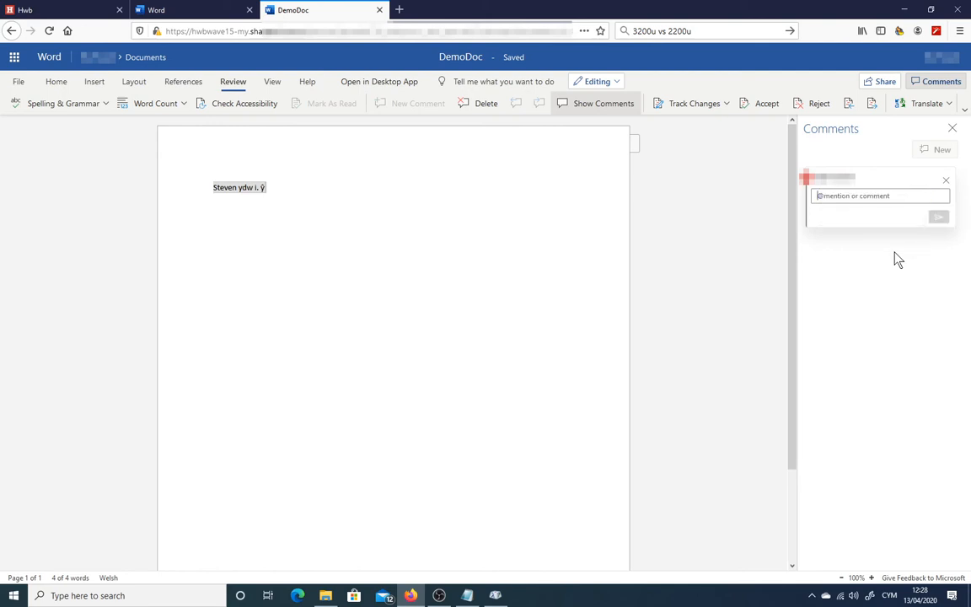
Write "I might delete this" in the comment and post it.
text(()
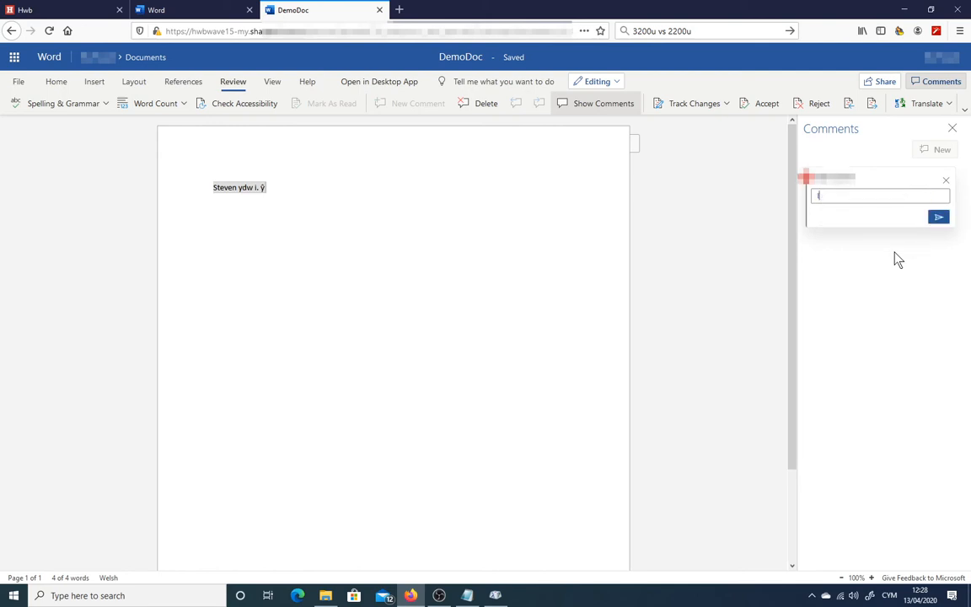
text( might delete this)
click(938, 216)
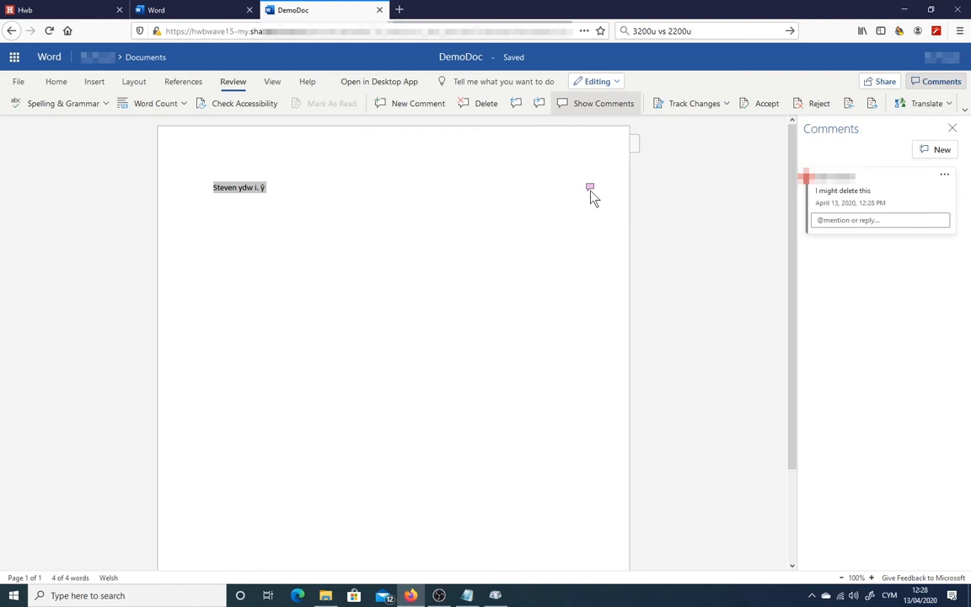
Hide the document's comments, view the posted comment through its marker and the full comments list, and hide them again.
click(952, 128)
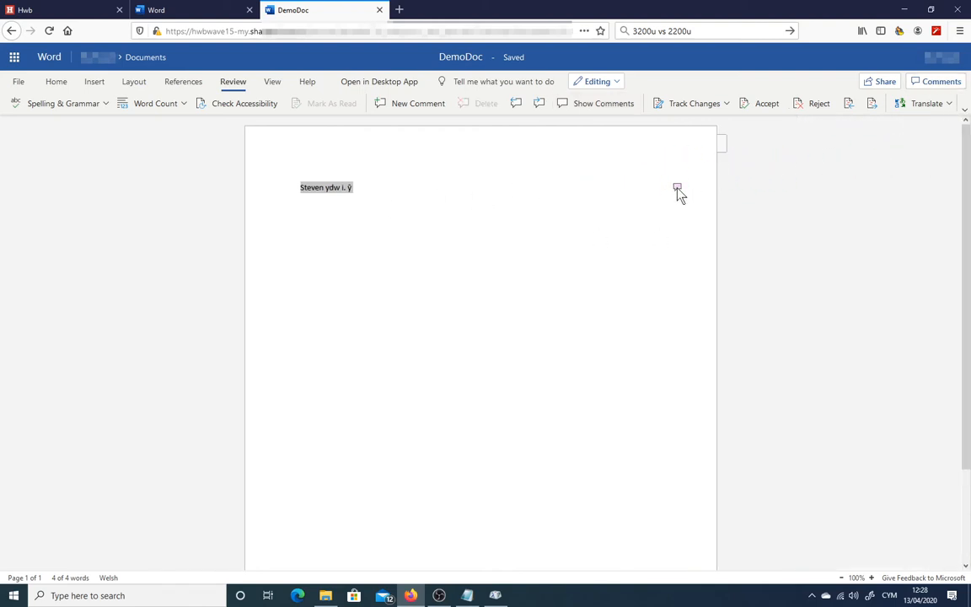
click(679, 189)
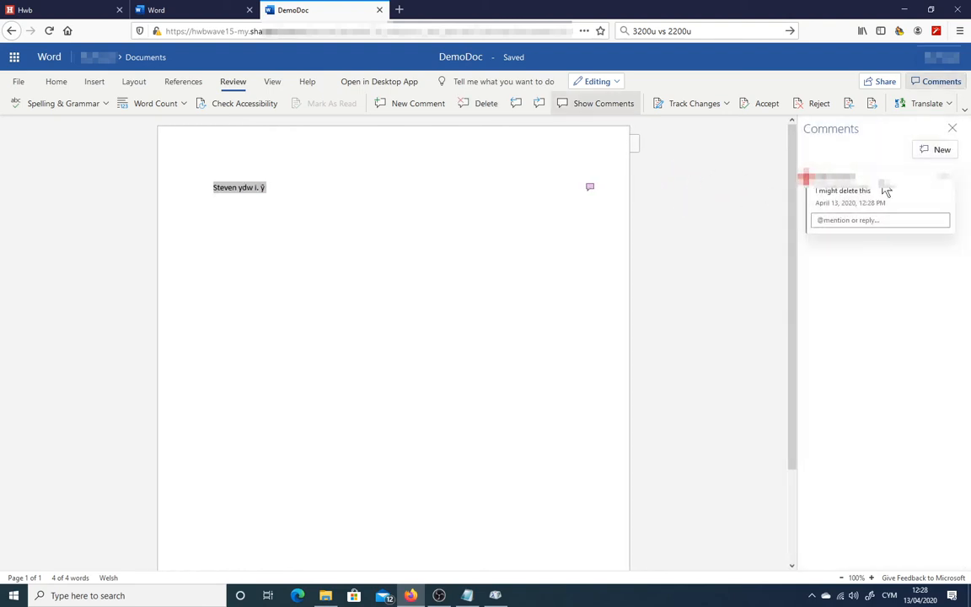
click(952, 129)
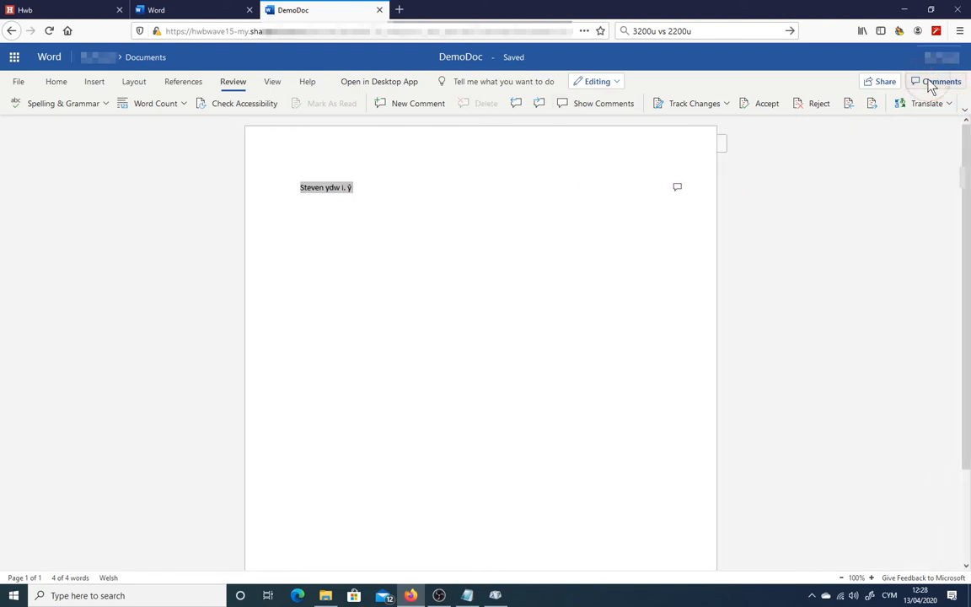
click(940, 83)
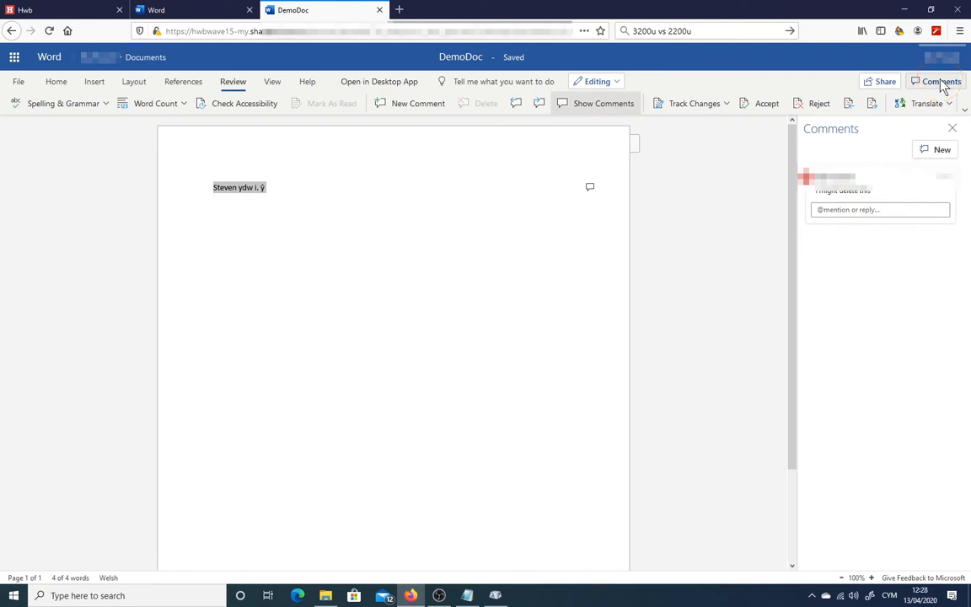
click(950, 129)
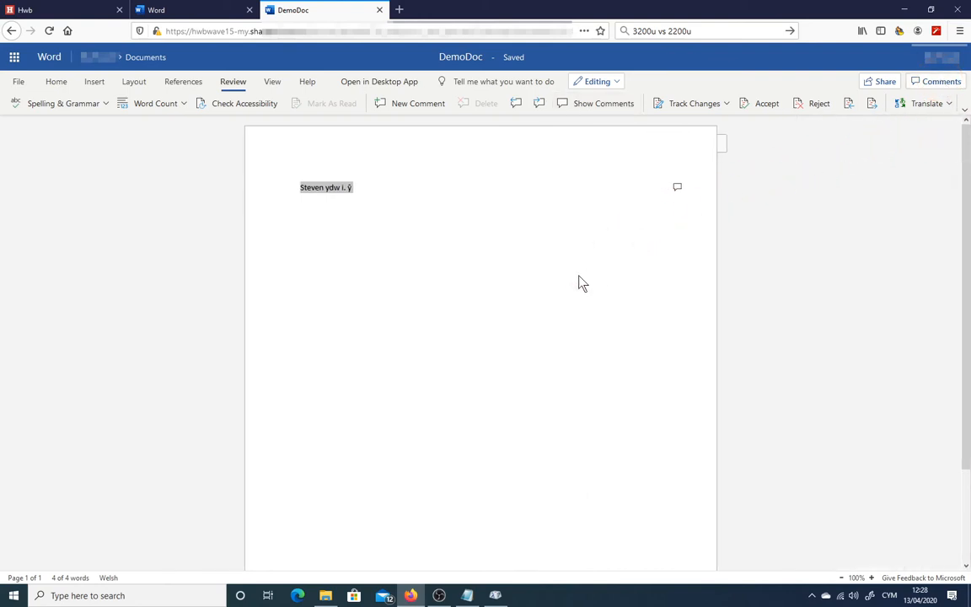
Add a new line below the sentence and turn on change tracking for everyone.
click(368, 206)
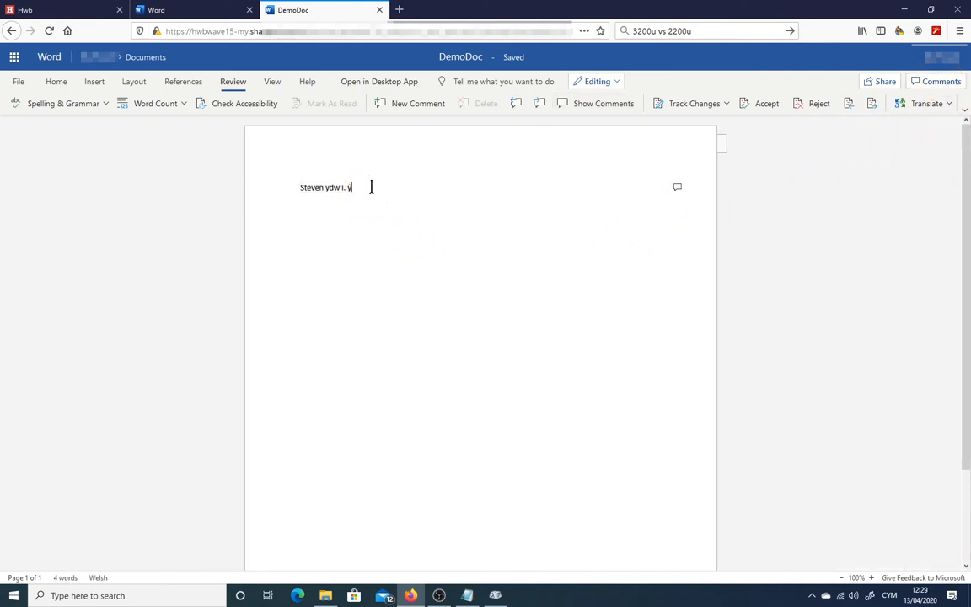
key(Return)
click(727, 104)
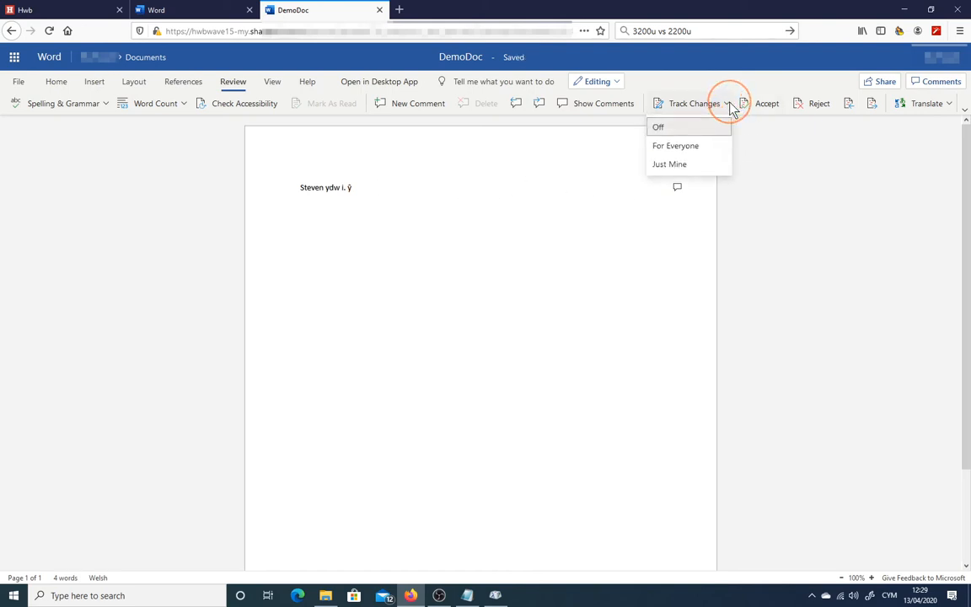
click(711, 147)
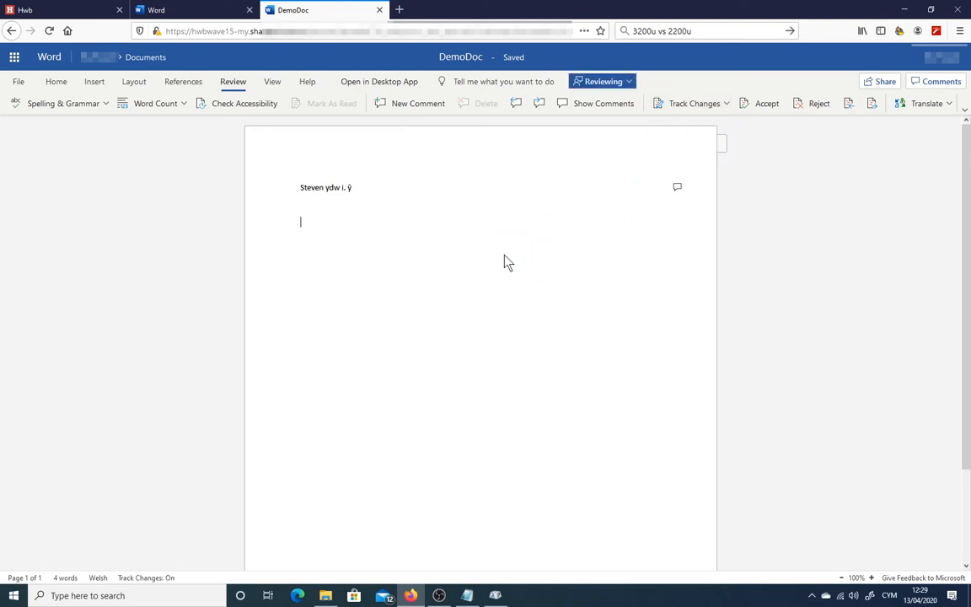
Make two tracked edits: add the text "This is added" below the first line and delete "ydw i. ŷ" from it.
key(Return)
text(This is added)
drag(371, 188, 328, 194)
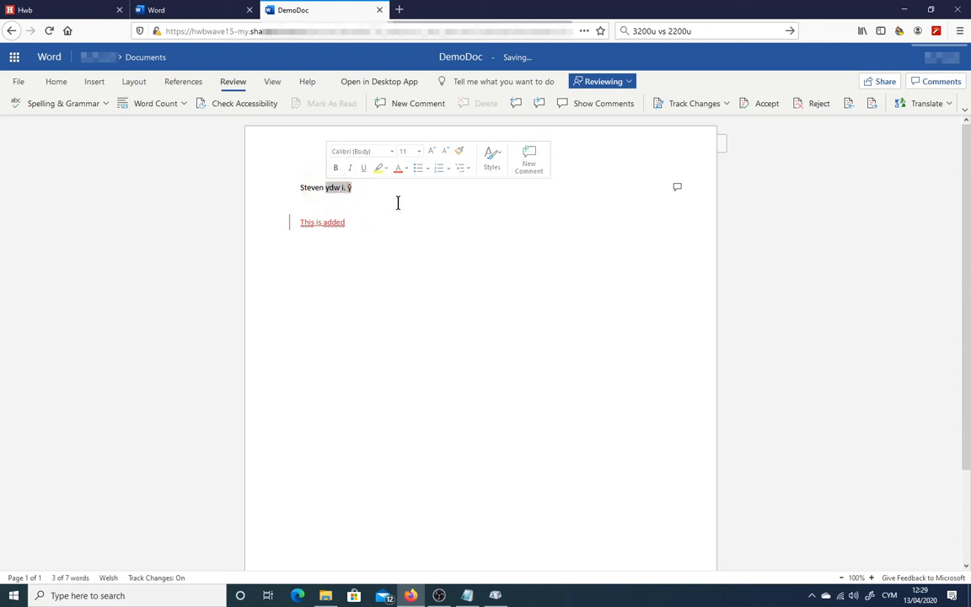
key(Delete)
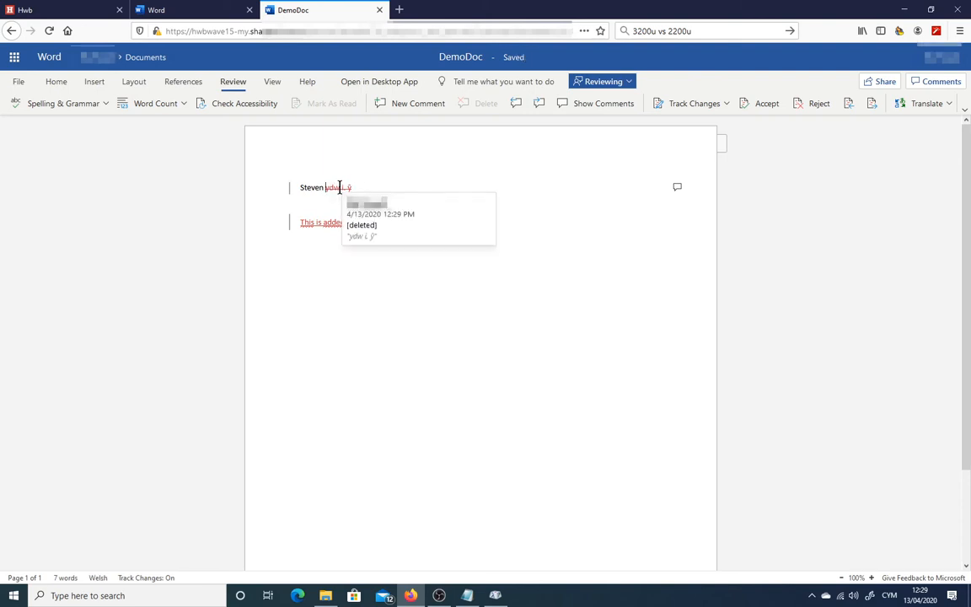
Accept the tracked deletion in the first line and reject the tracked insertion "This is added".
click(339, 188)
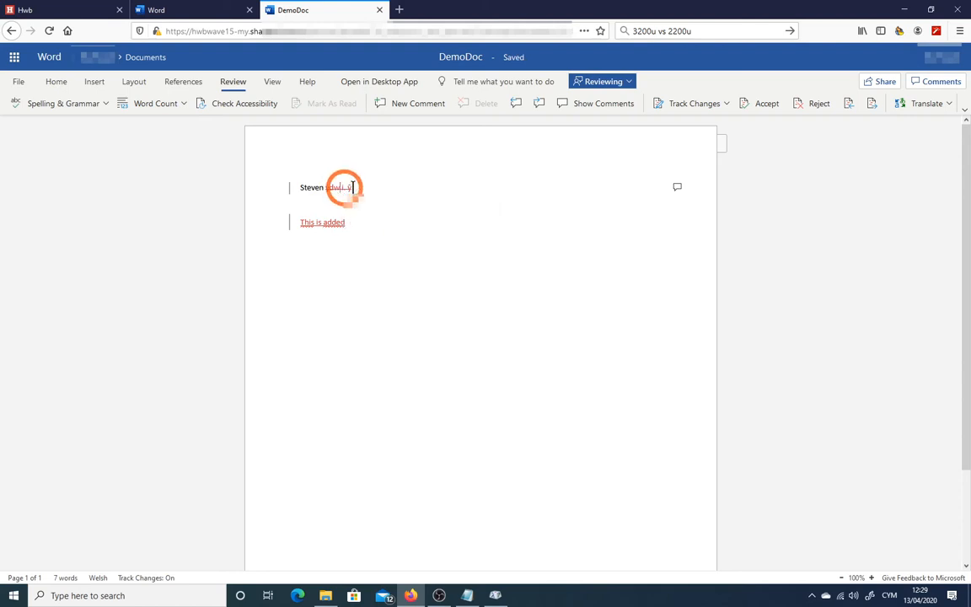
click(768, 107)
click(336, 224)
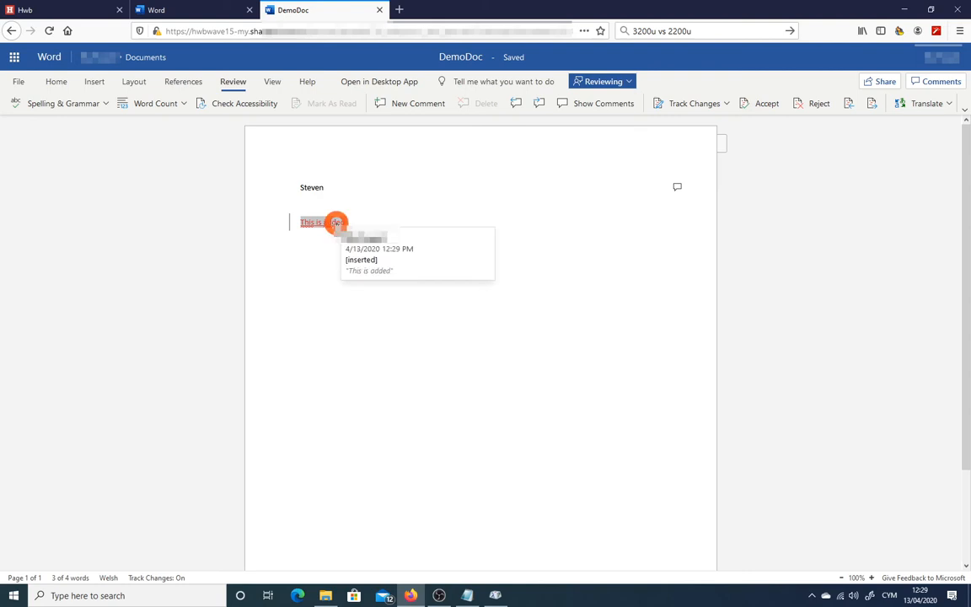
click(815, 104)
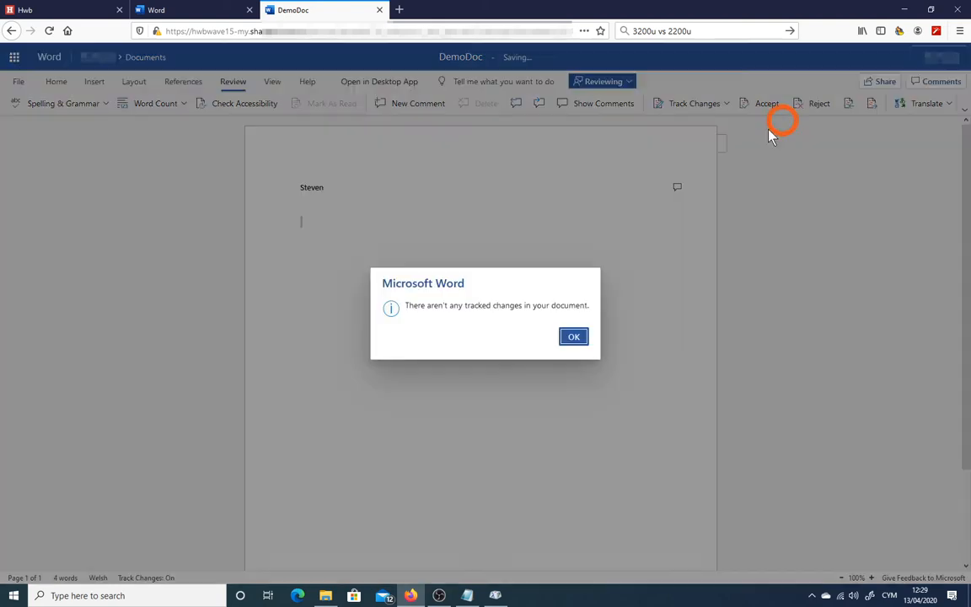
click(577, 339)
click(385, 233)
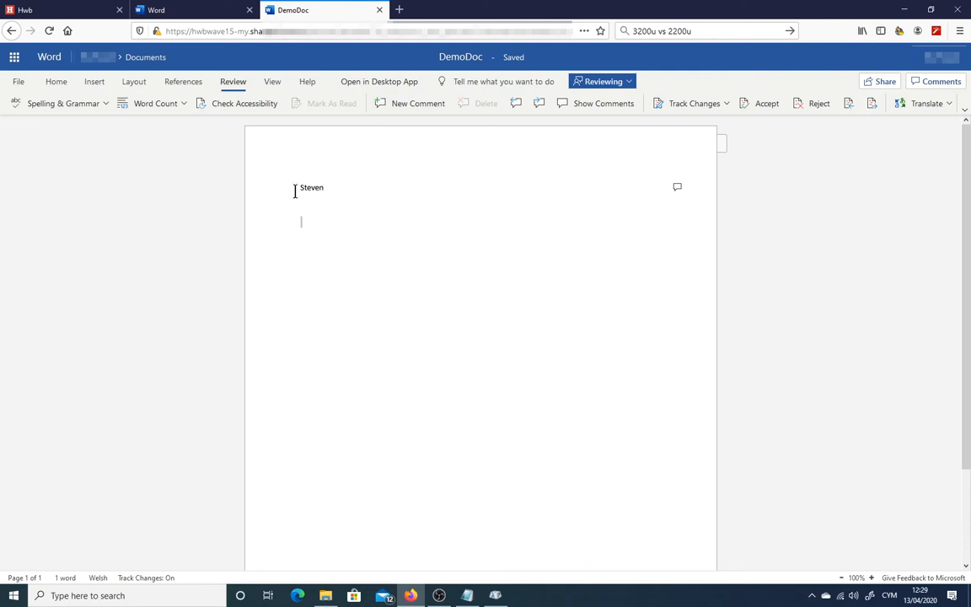
Set the dictation language to English (U.K.).
click(51, 81)
click(204, 140)
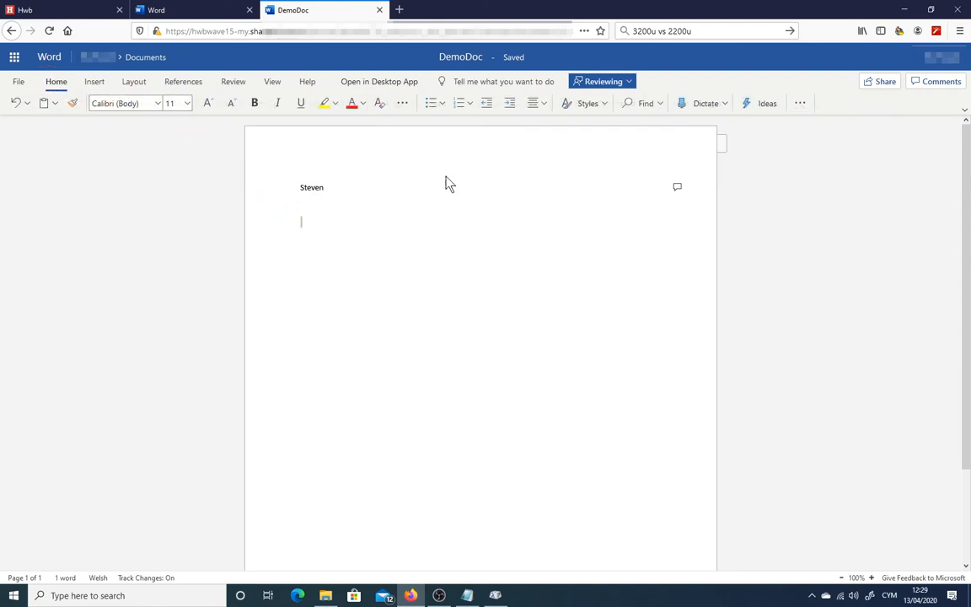
click(724, 105)
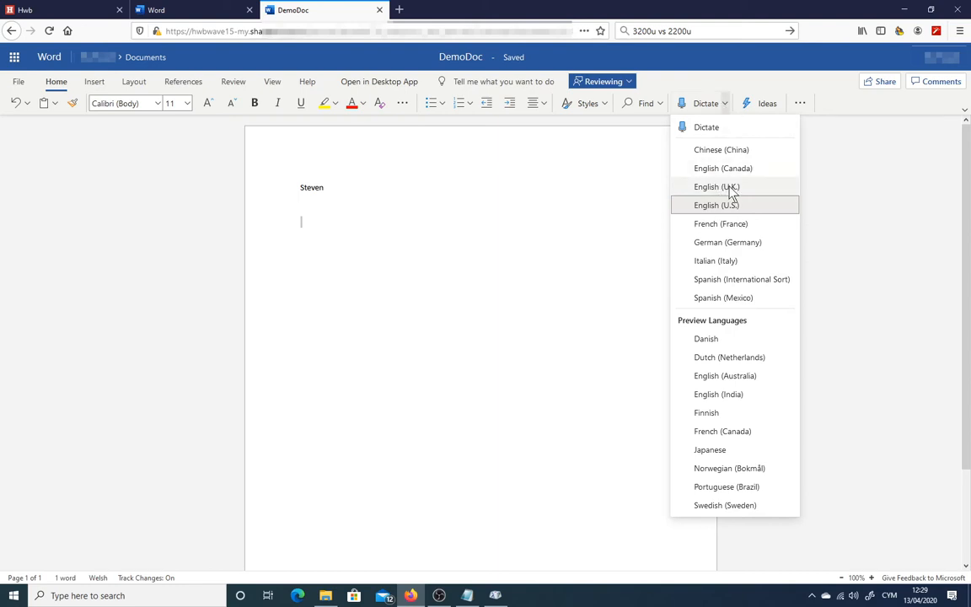
click(730, 189)
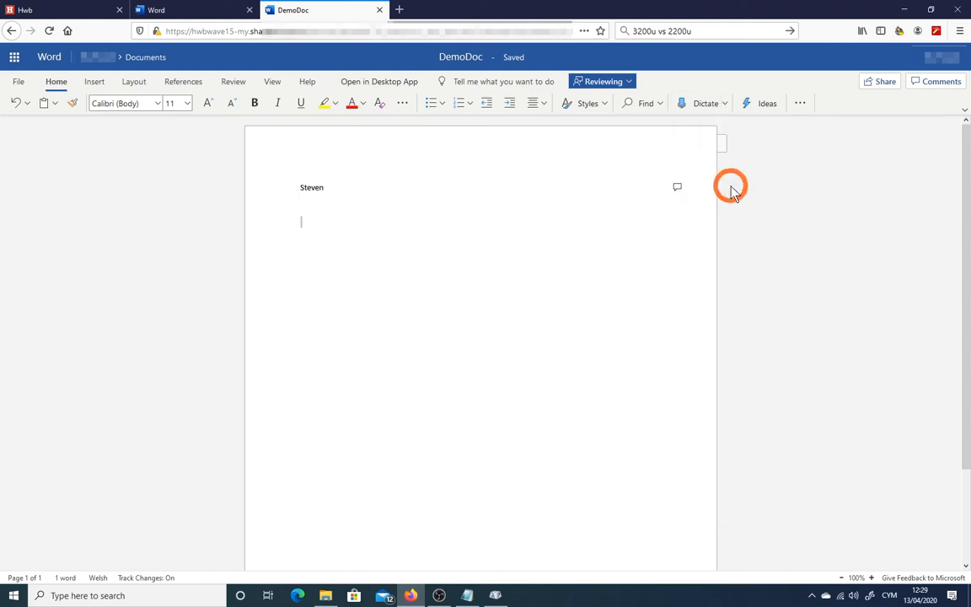
Dictate "Test test 123." and a short introduction with a greeting using the Jabra UC VOICE 750a MS headset microphone, and stop dictation.
click(699, 104)
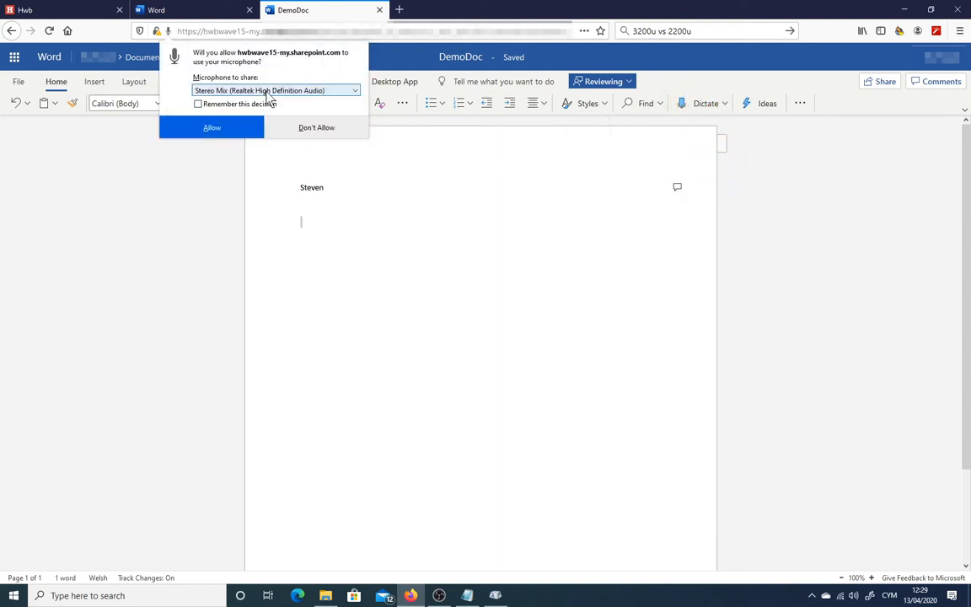
click(271, 91)
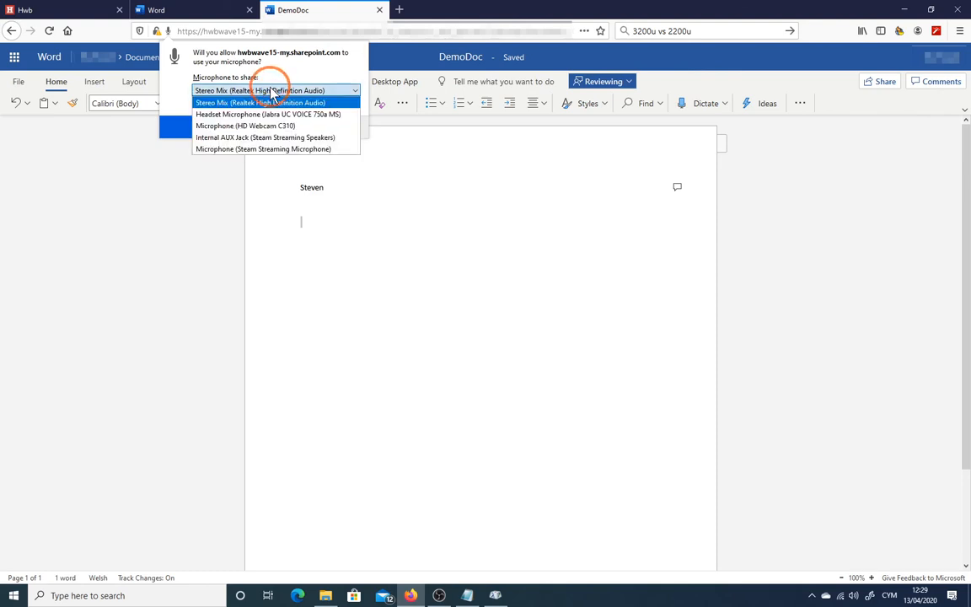
click(309, 114)
click(233, 126)
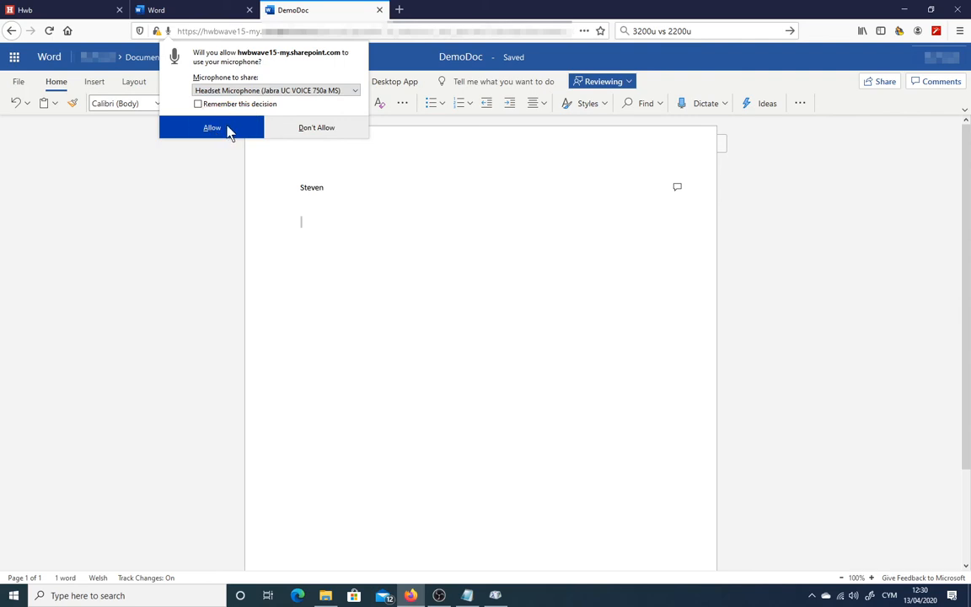
click(229, 131)
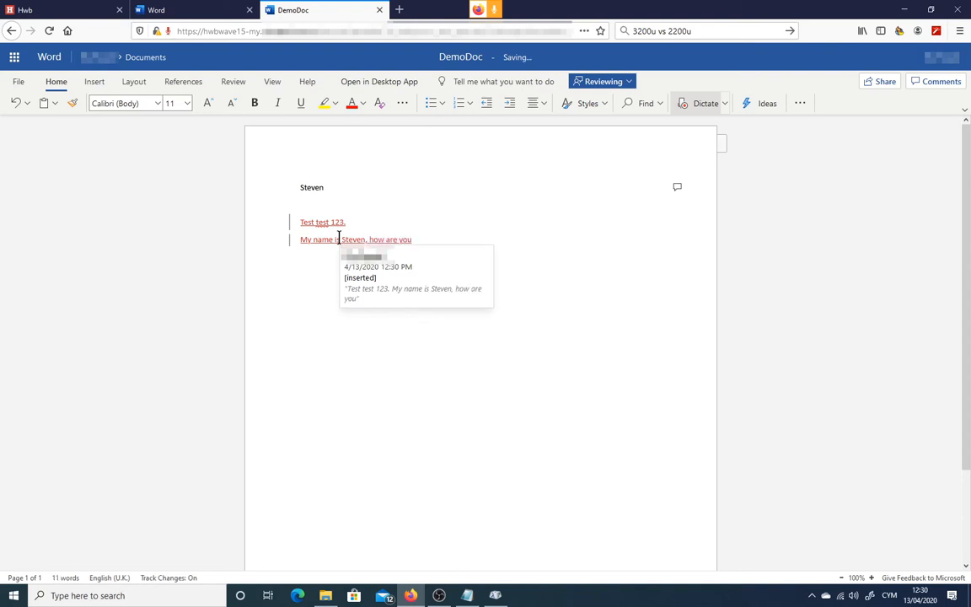
click(695, 103)
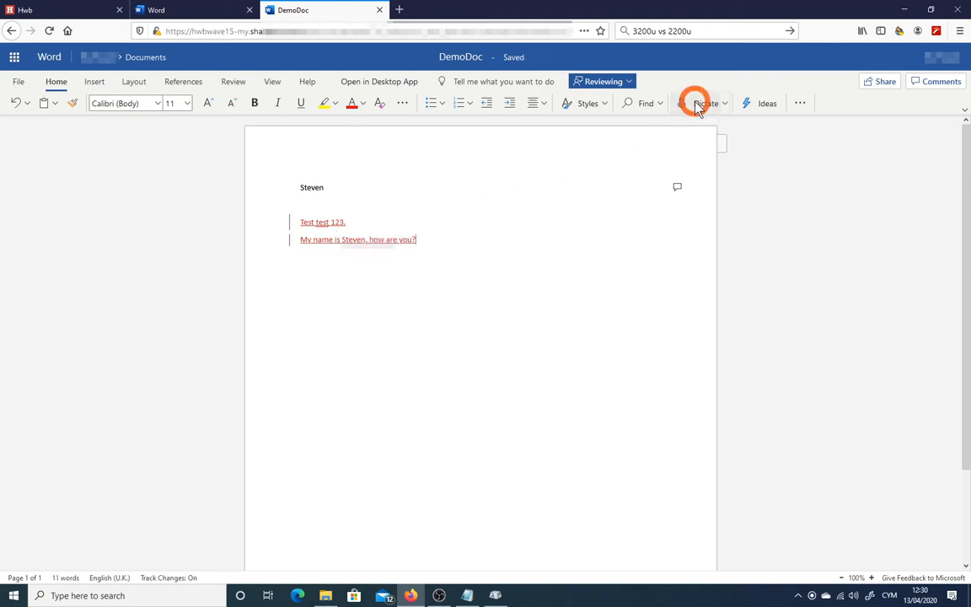
Select the two dictated lines and turn off change tracking for the document.
click(460, 230)
drag(416, 240, 291, 221)
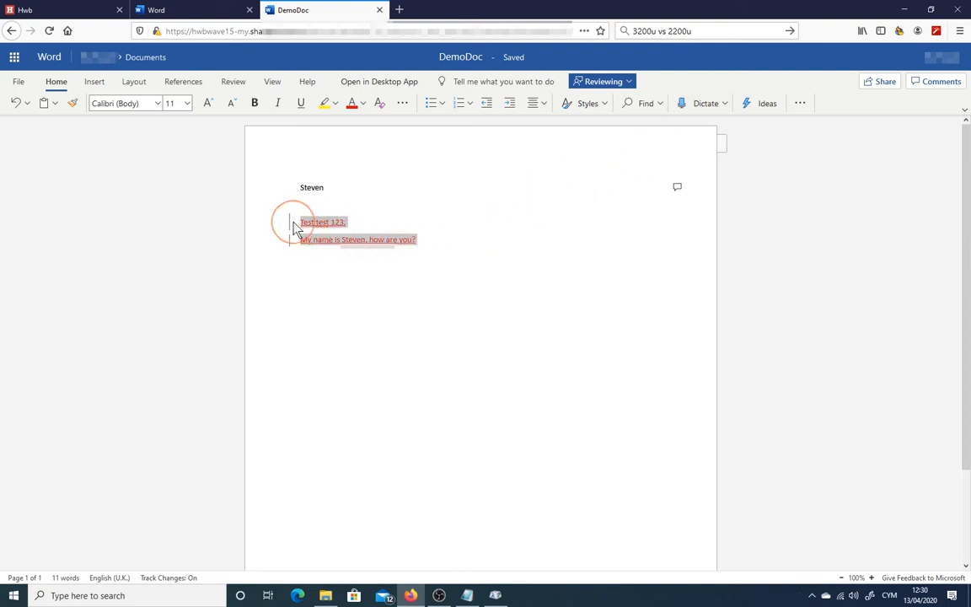
click(233, 80)
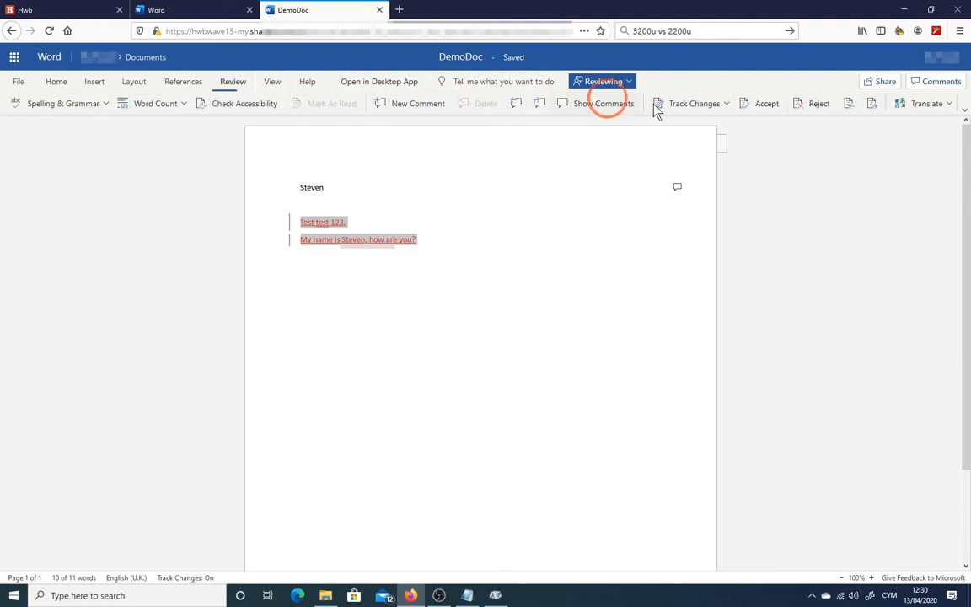
click(712, 103)
click(700, 126)
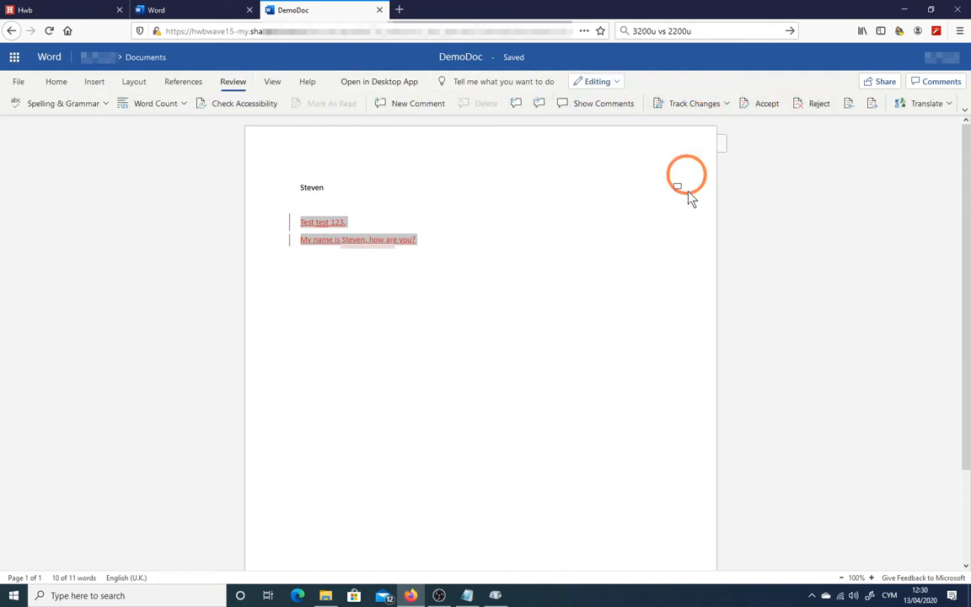
Accept the tracked insertion of the two dictated lines.
click(451, 234)
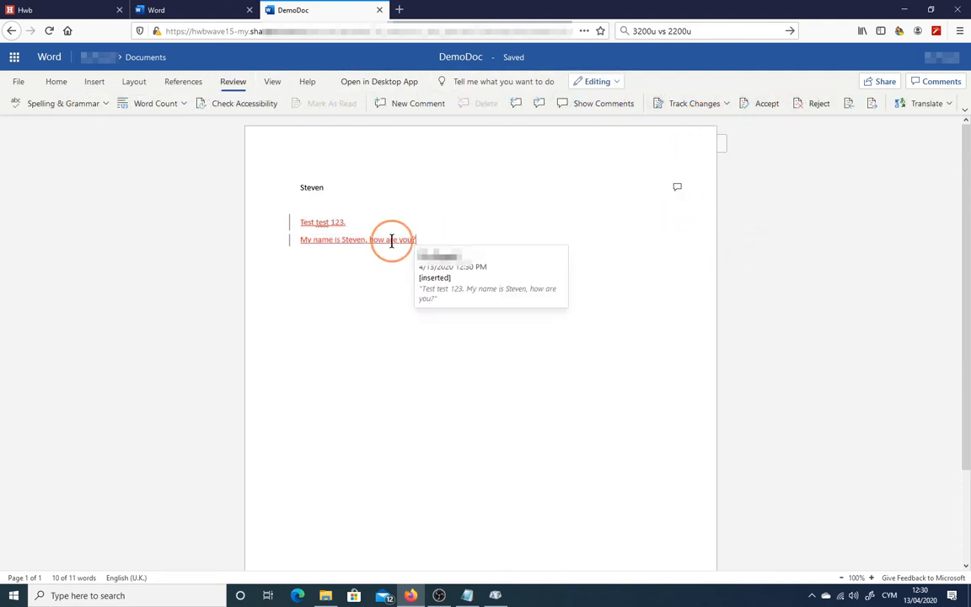
click(782, 104)
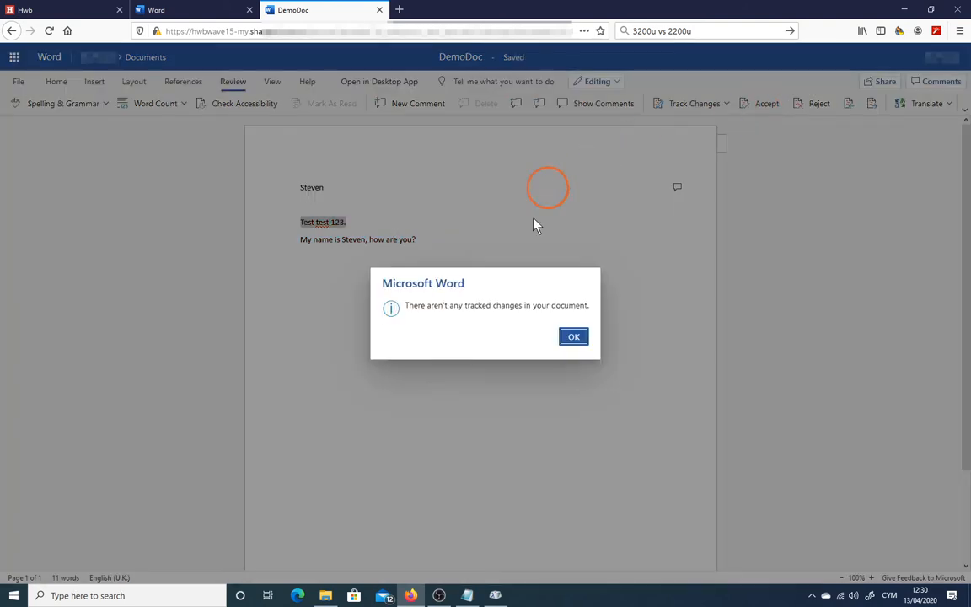
click(580, 337)
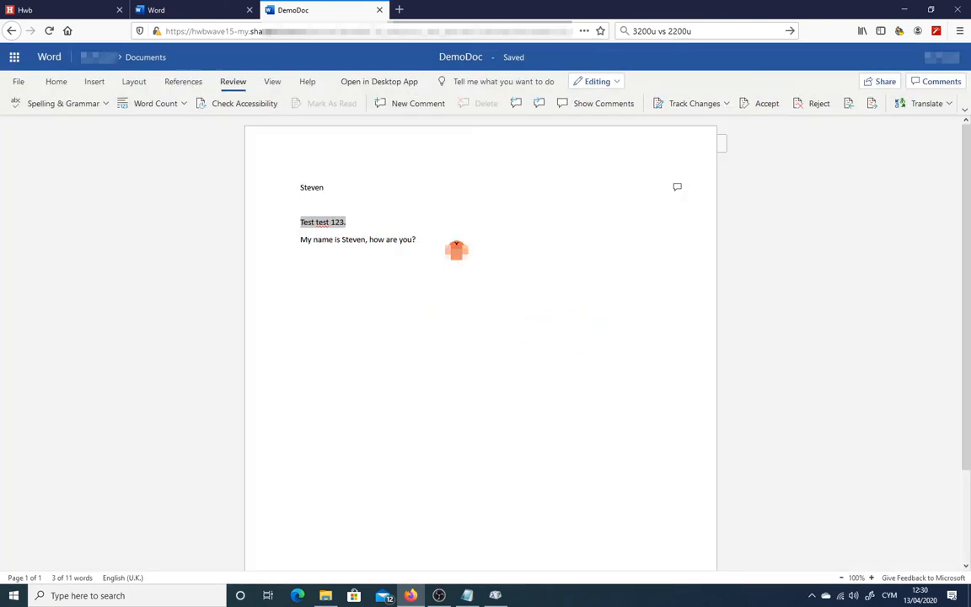
click(455, 249)
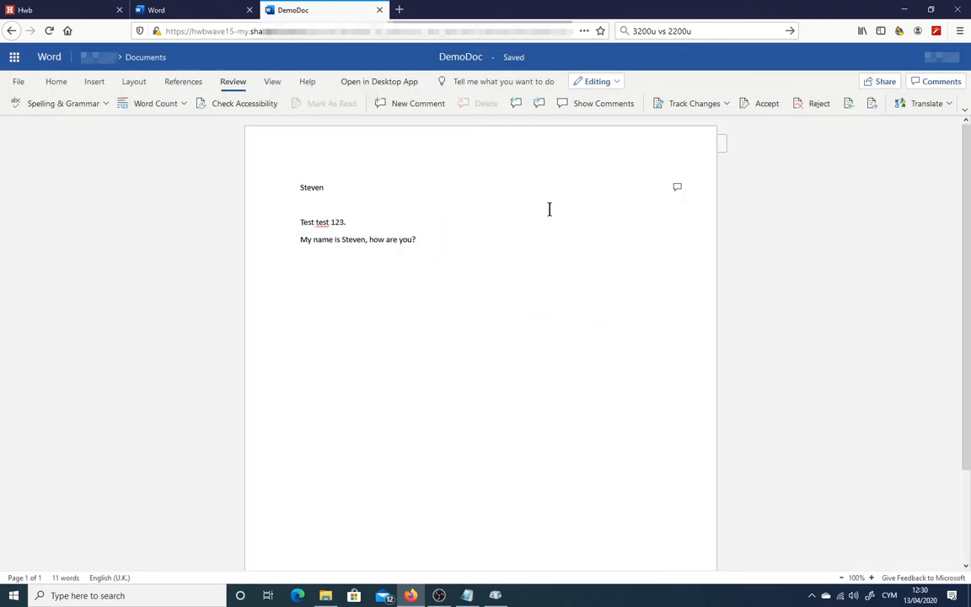
Translate the dictated introduction sentence from English into Welsh and insert the translation in its place.
drag(418, 240, 297, 247)
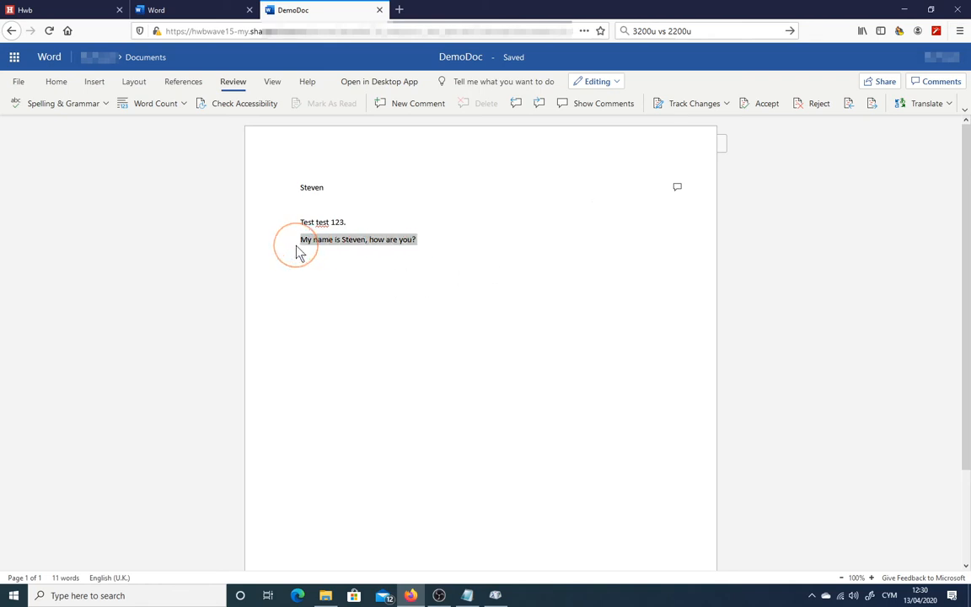
click(950, 104)
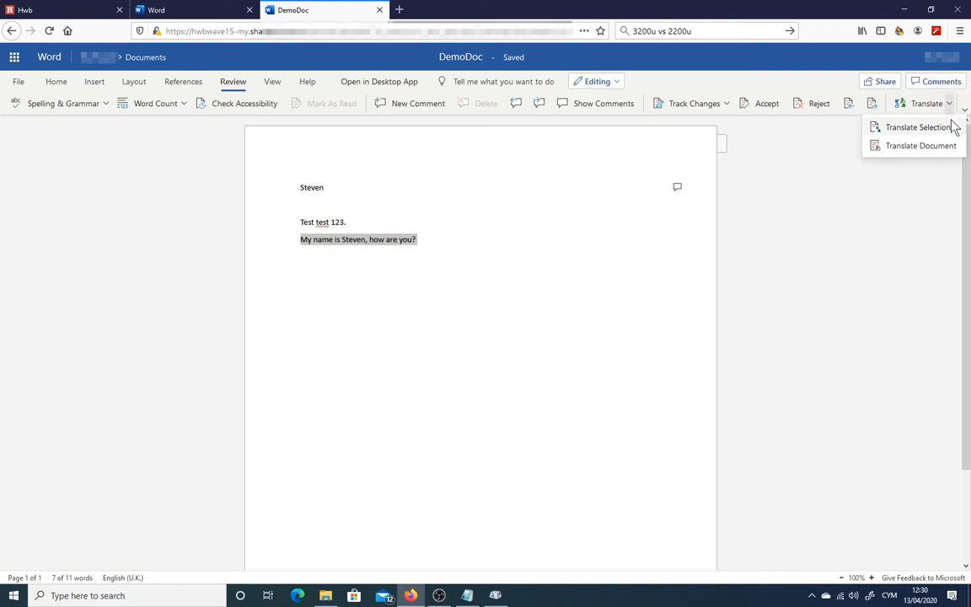
click(941, 126)
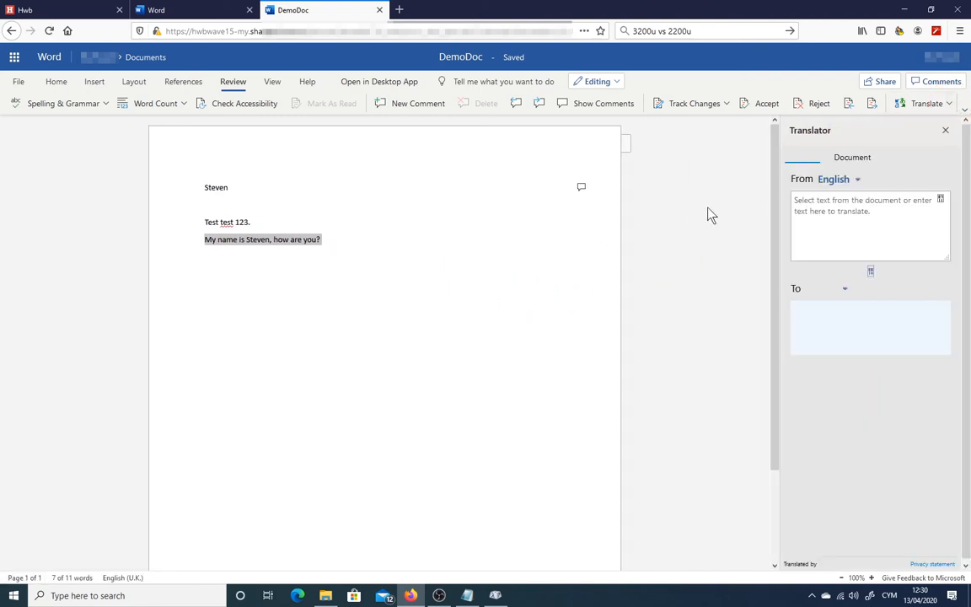
click(843, 291)
scroll(846, 370, down, 15)
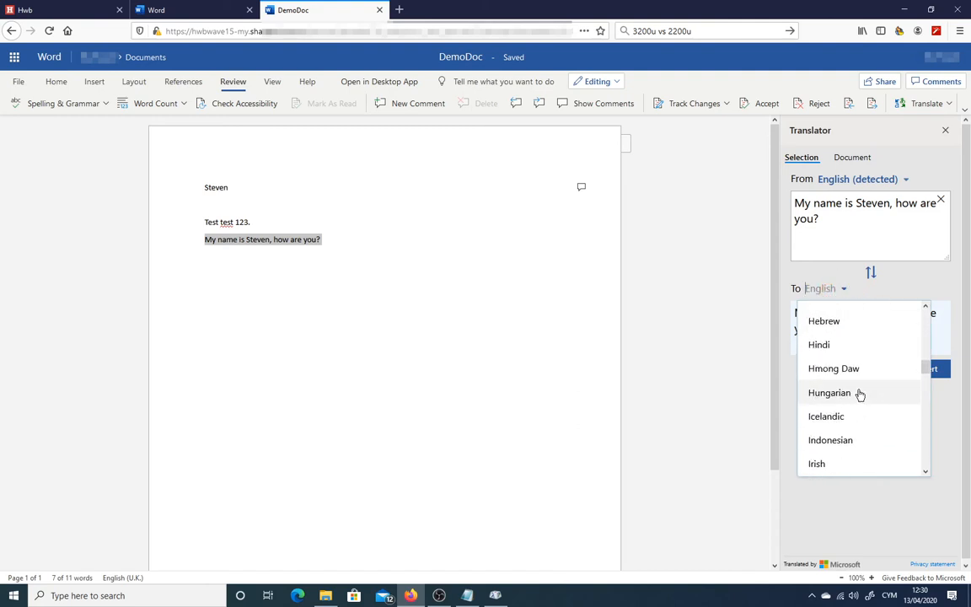
click(857, 441)
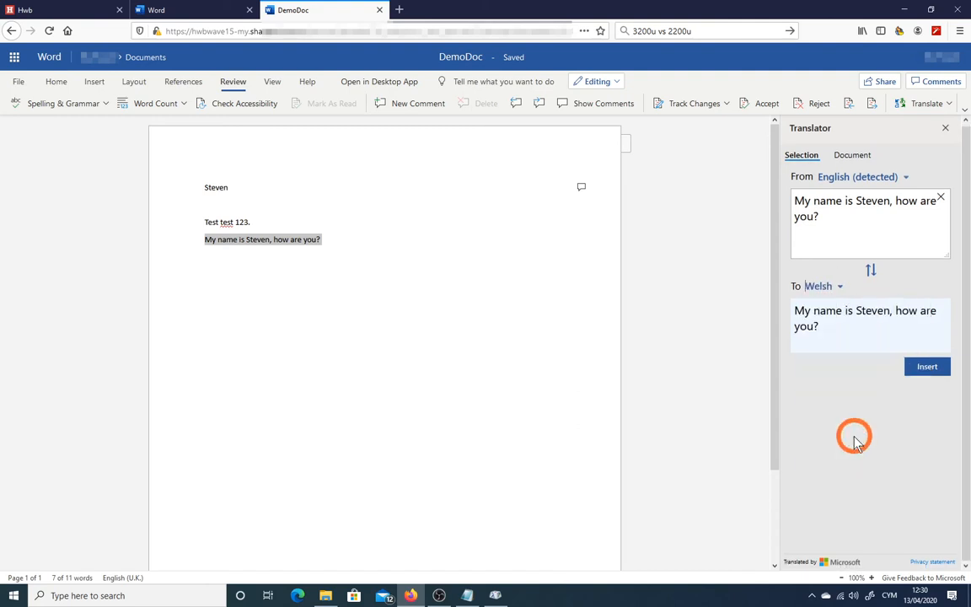
click(887, 322)
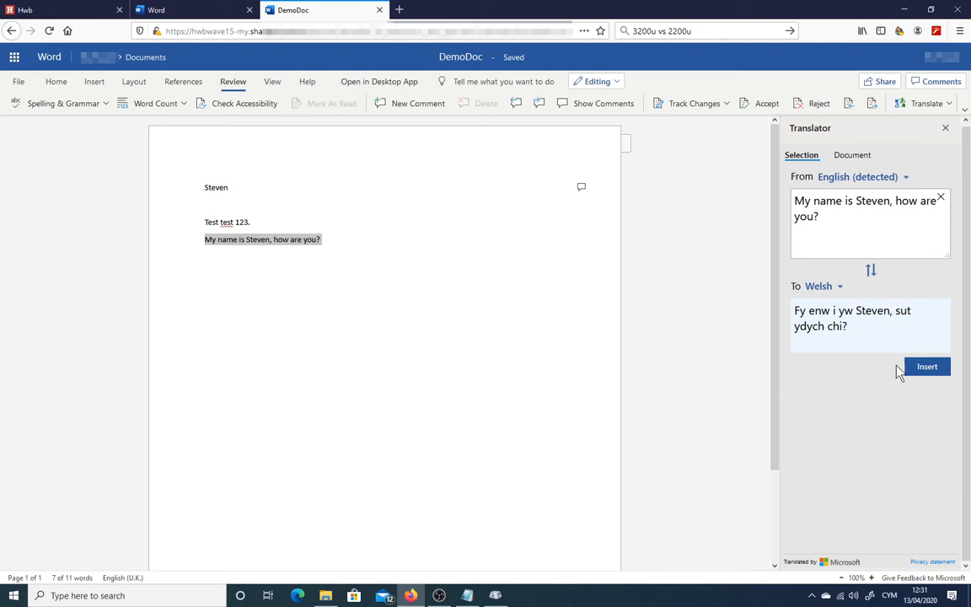
click(926, 366)
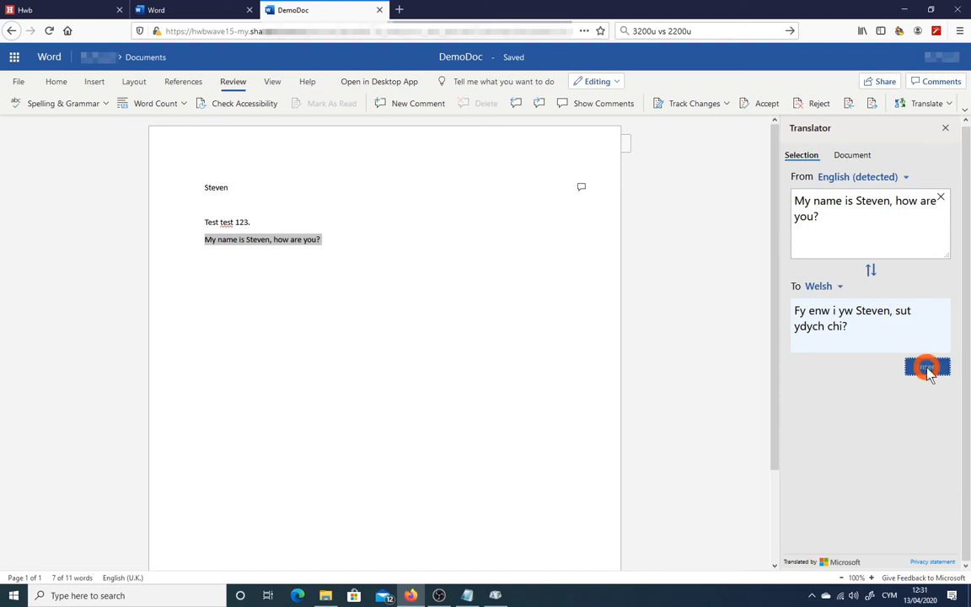
click(373, 227)
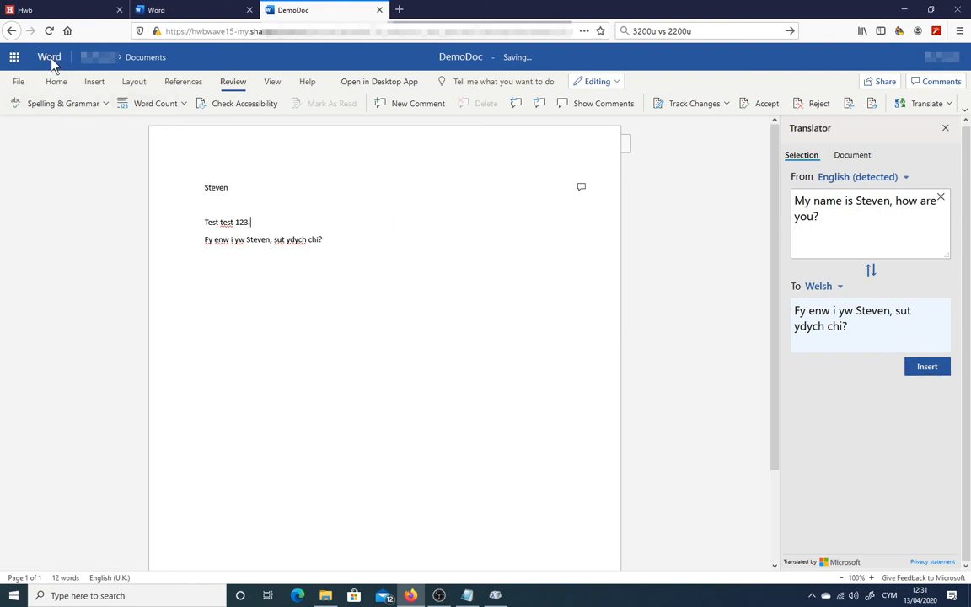
Close DemoDoc and the Word start page to return to the Hwb home page.
click(14, 57)
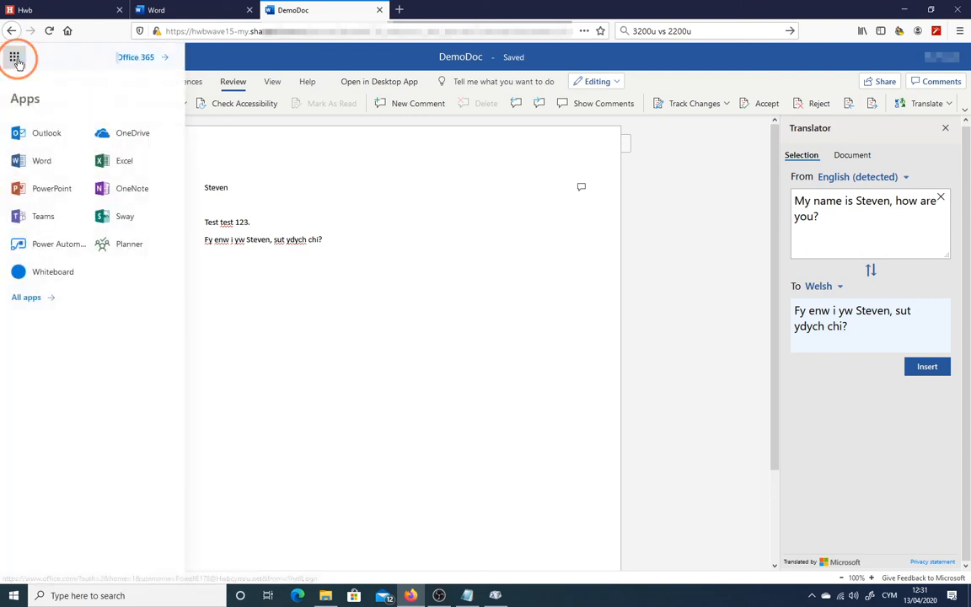
click(15, 57)
click(319, 11)
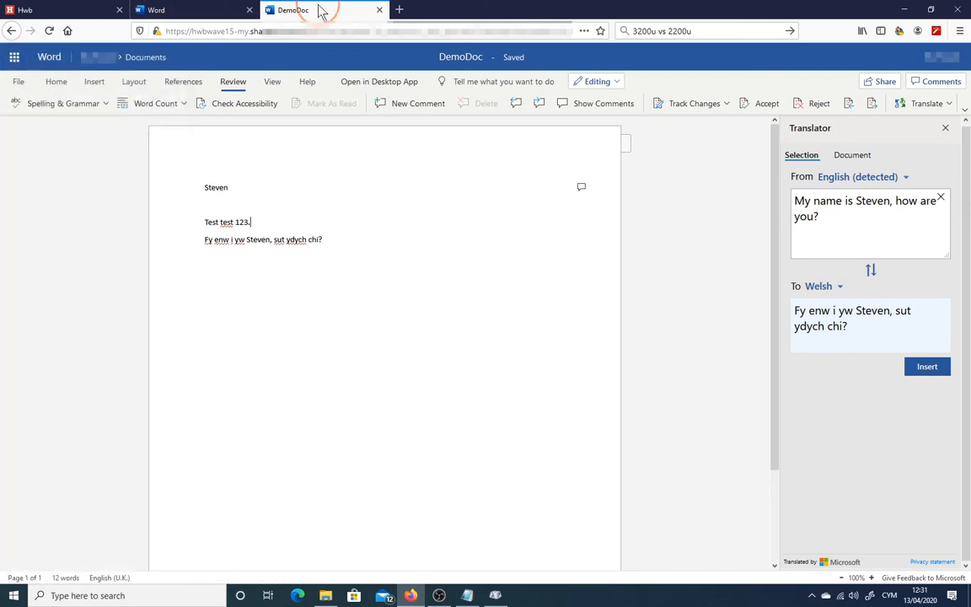
click(316, 13)
middle_click(316, 12)
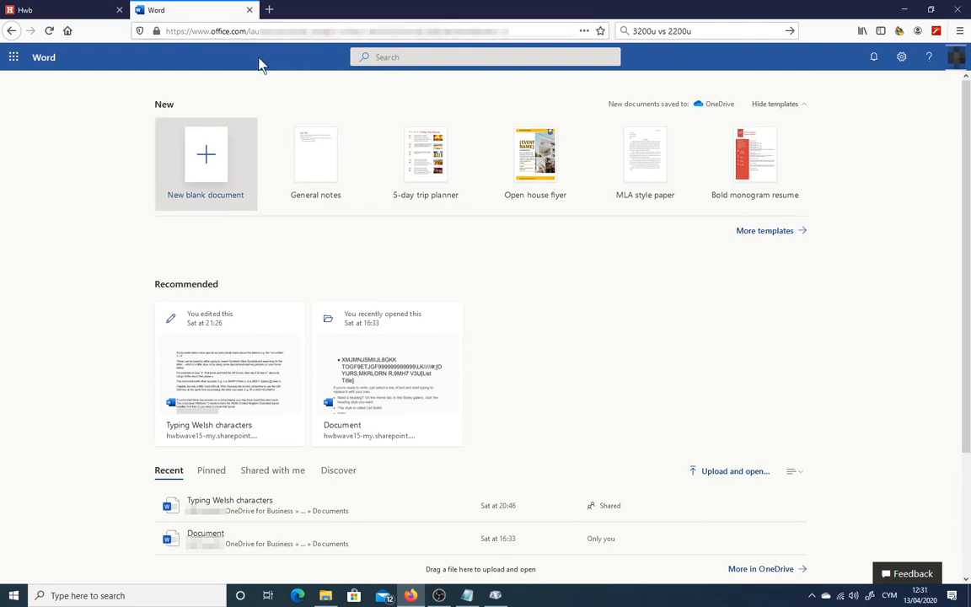
middle_click(180, 11)
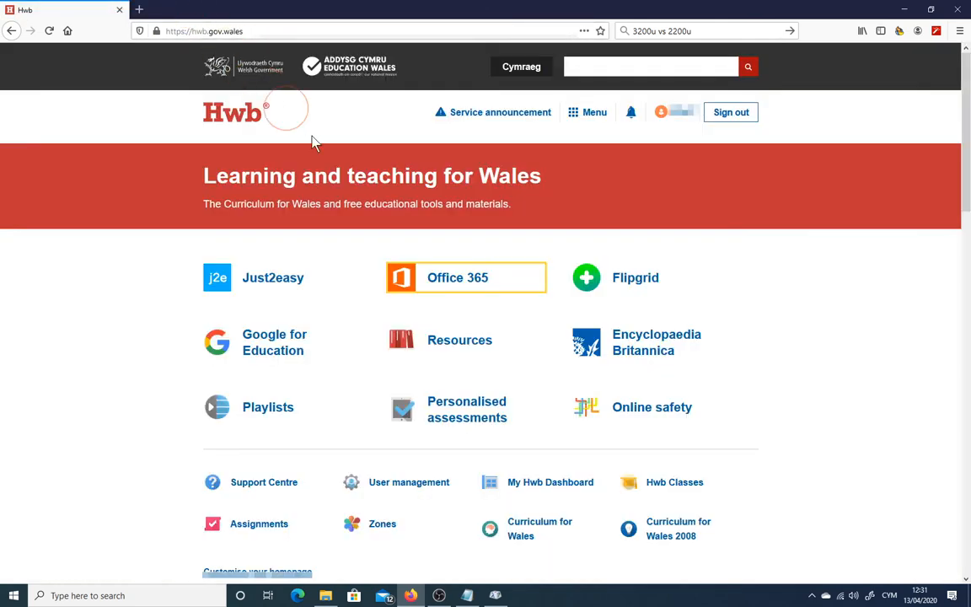
Open Office 365 from Hwb, view DemoDoc from the recommended files, and close the document again.
click(457, 280)
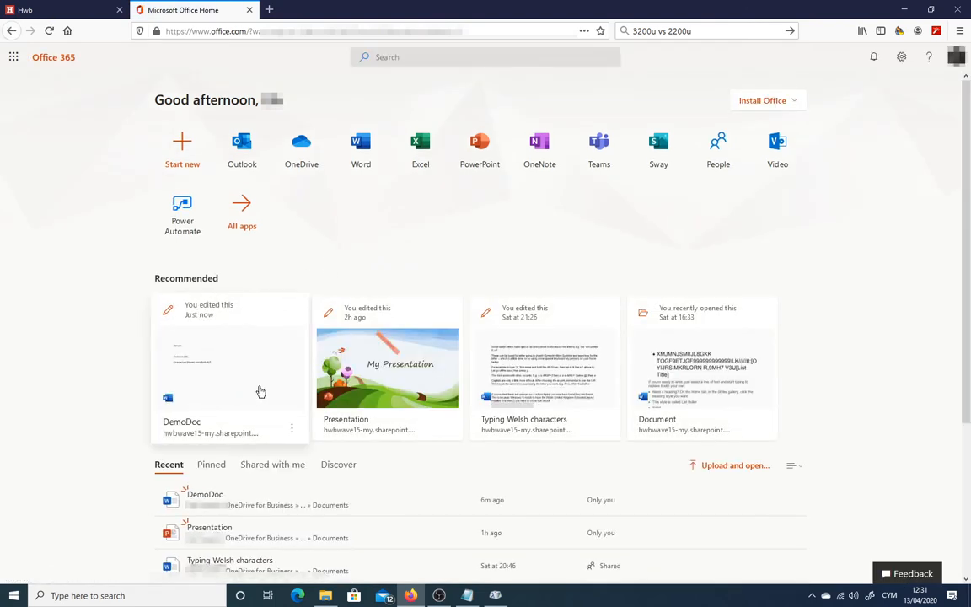
click(233, 386)
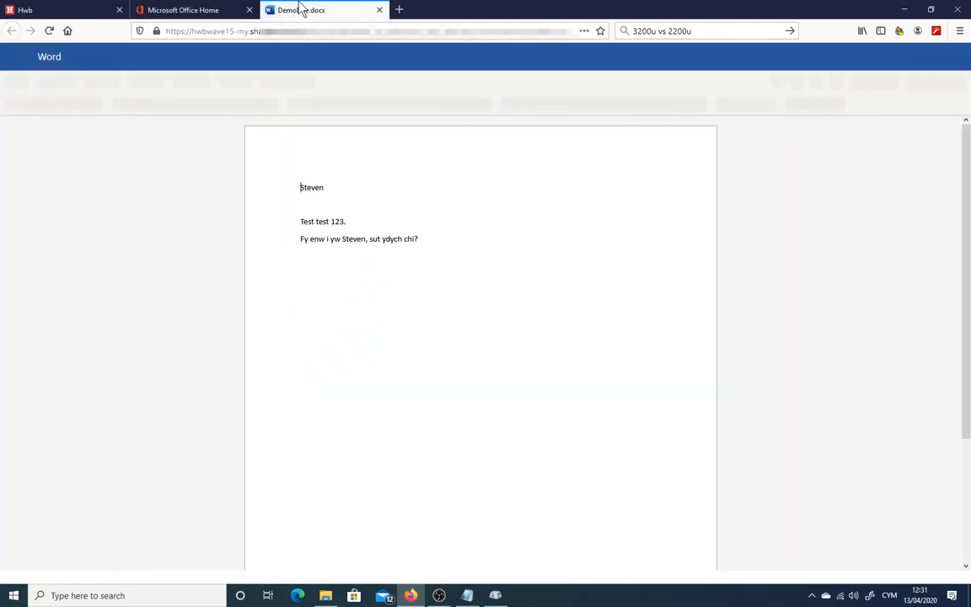
click(299, 5)
middle_click(356, 13)
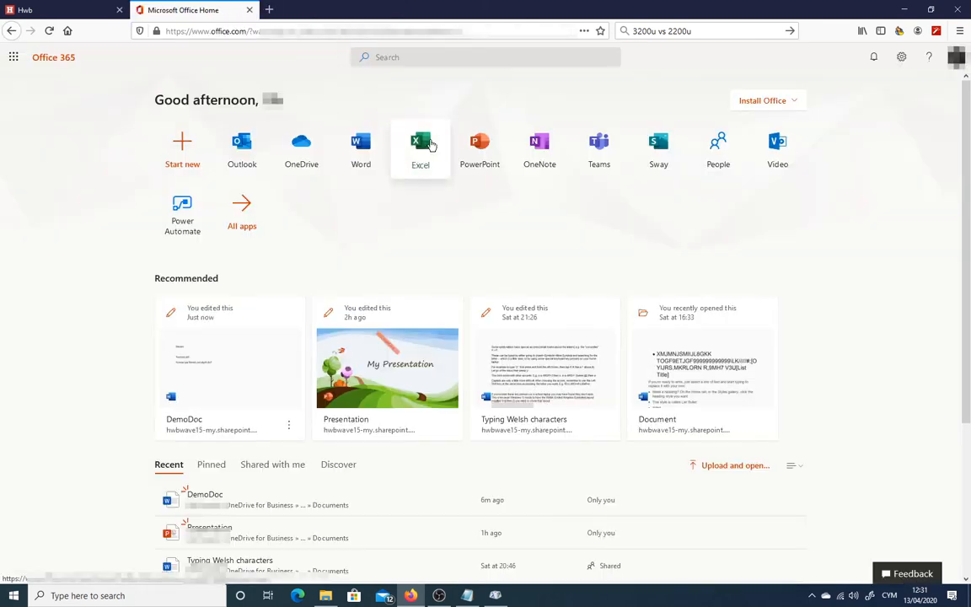
Switch to Excel and create a new blank workbook.
click(420, 145)
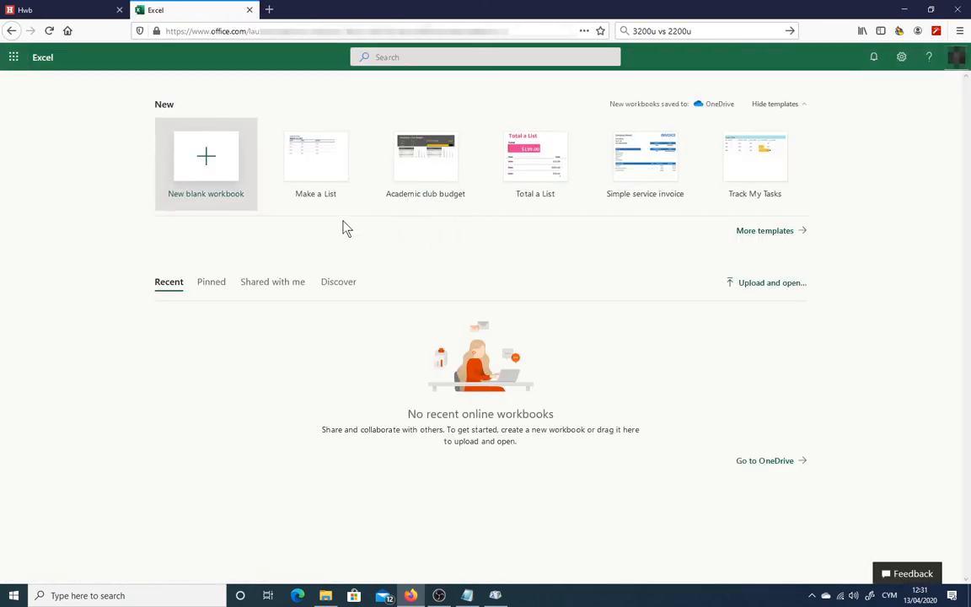
click(226, 178)
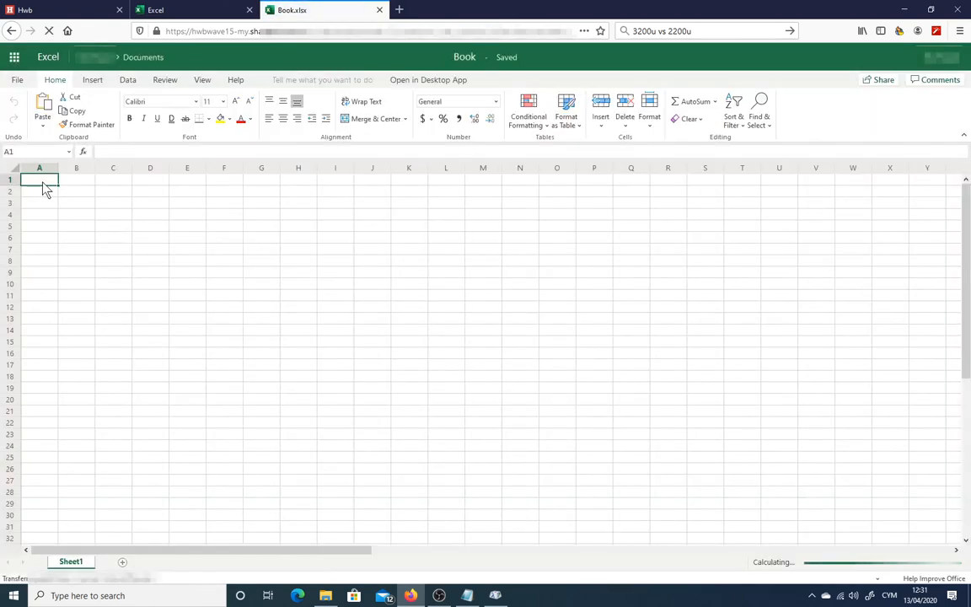
Enter the values 1 in cell A1 and 2 in cell A2.
click(41, 180)
text(1)
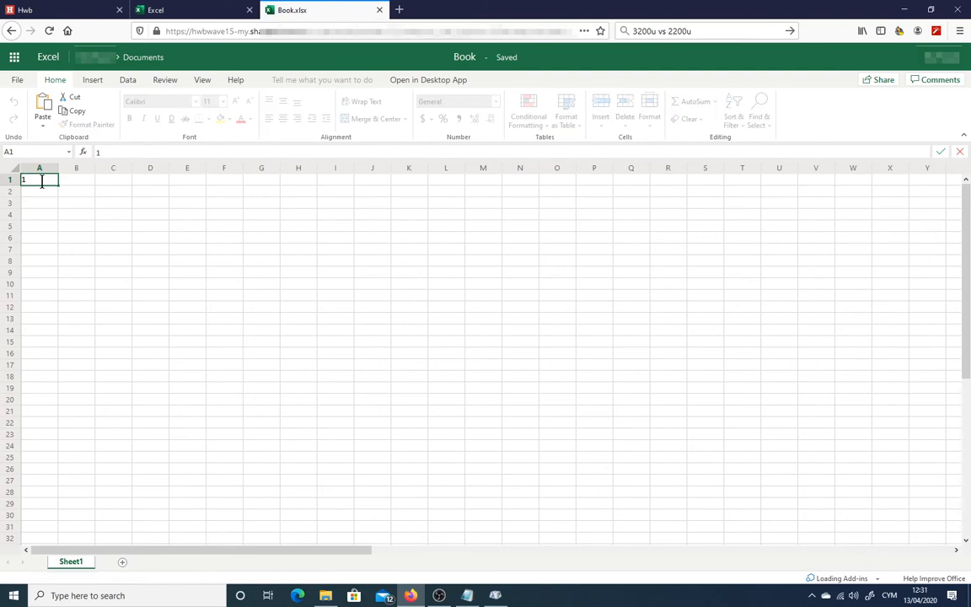
key(Return)
text(2)
key(Return)
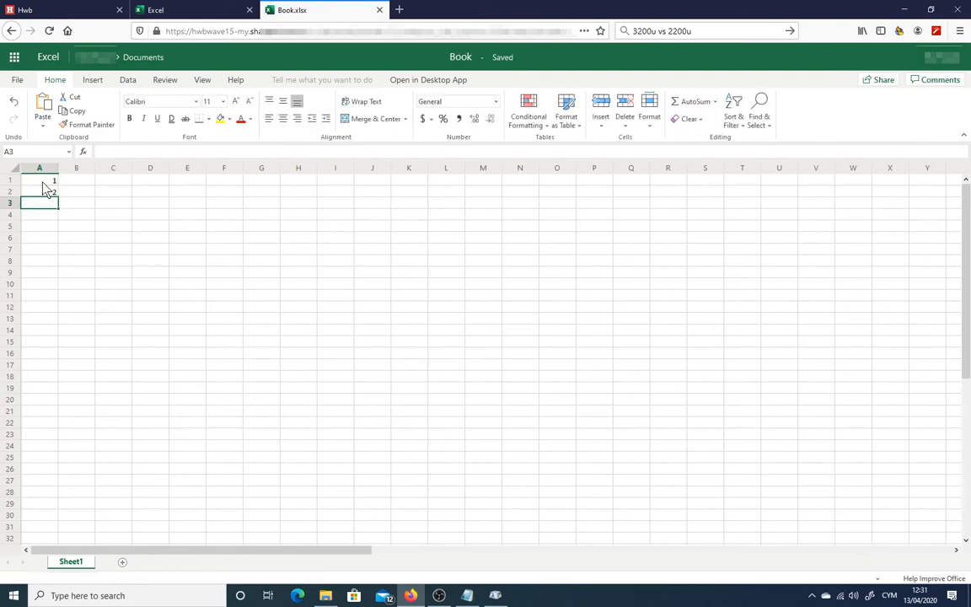
Add a SUM formula for A1:A2 in cell A3 and move it down to cell A4.
text(=sum()
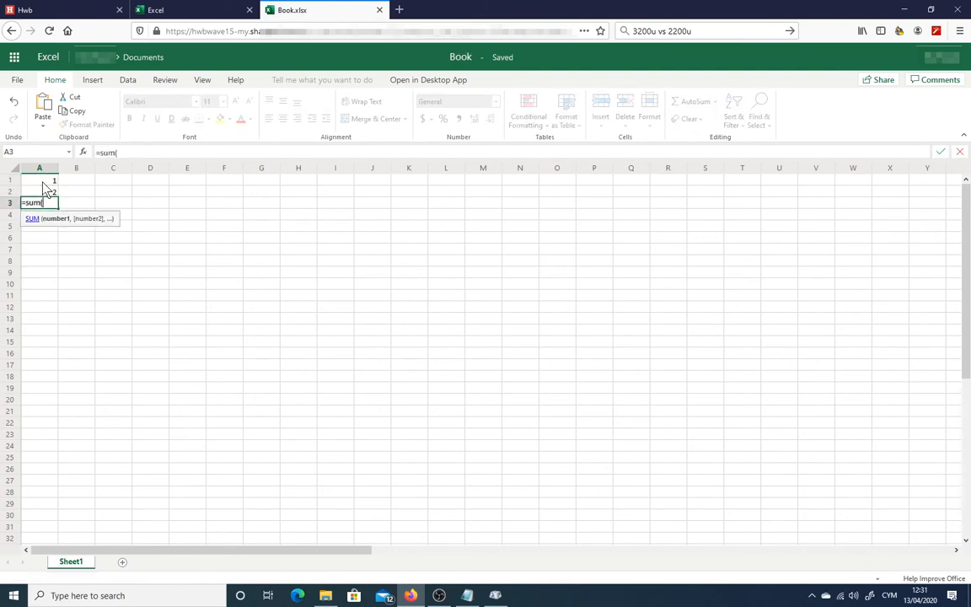
drag(46, 180, 48, 190)
key(Return)
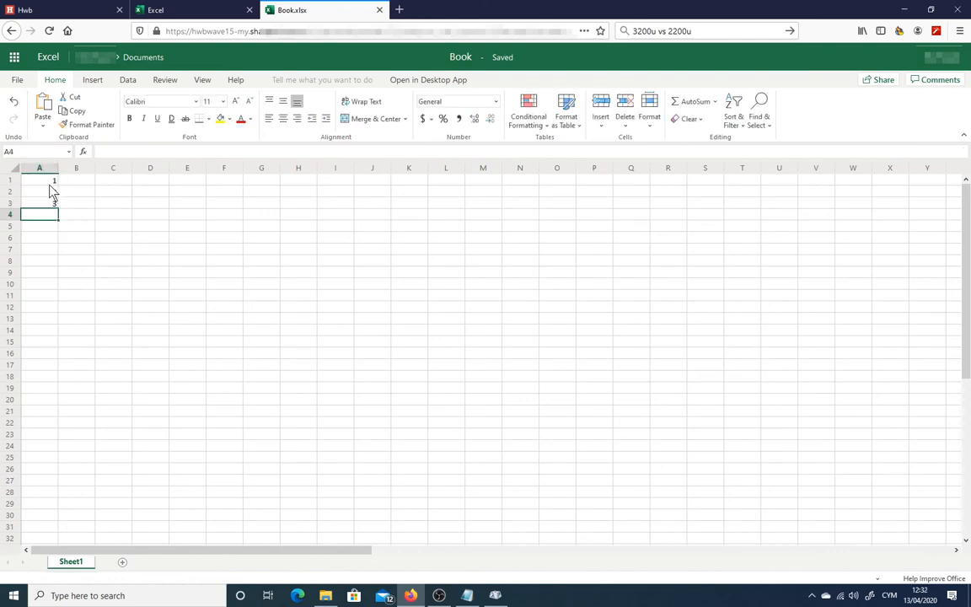
click(49, 202)
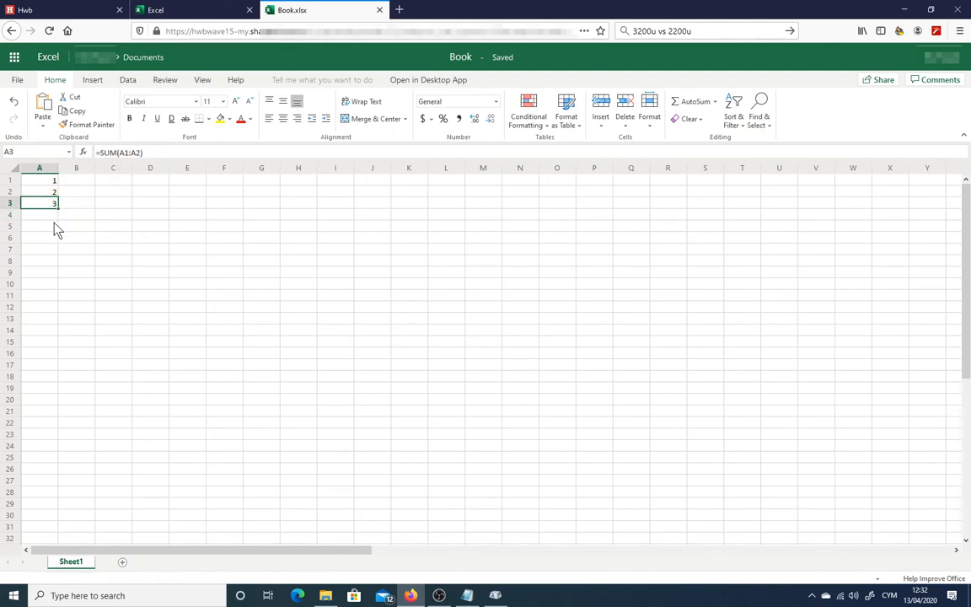
drag(56, 208, 56, 219)
click(52, 223)
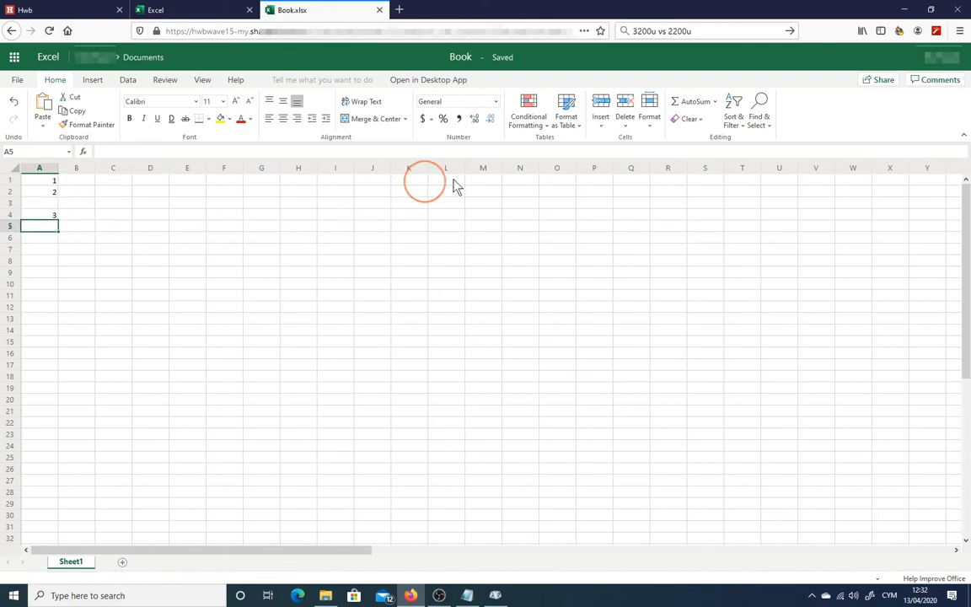
Collapse the ribbon, look over the table and chart insertion commands, and restore the full ribbon with the Home commands.
click(964, 134)
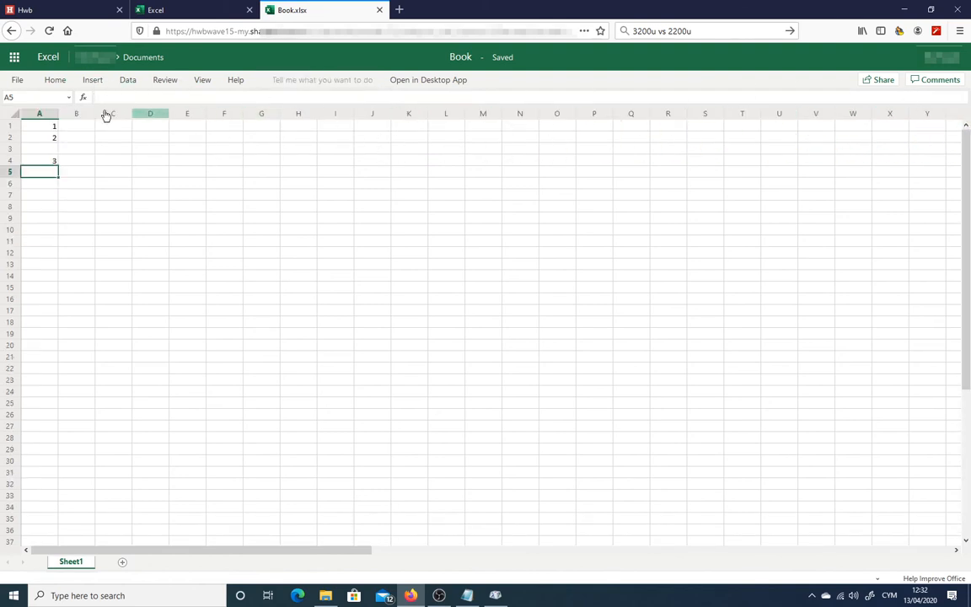
click(95, 81)
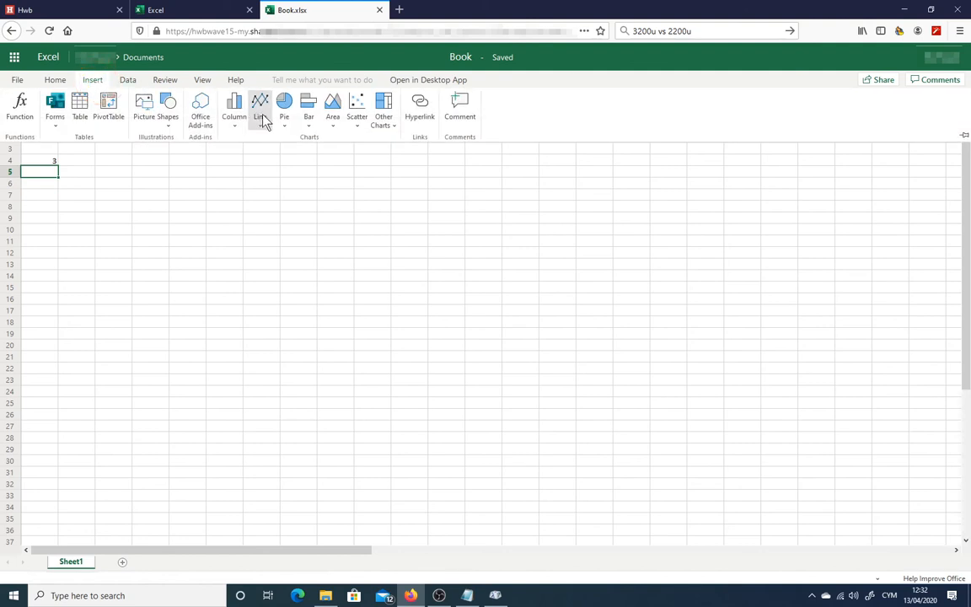
click(963, 136)
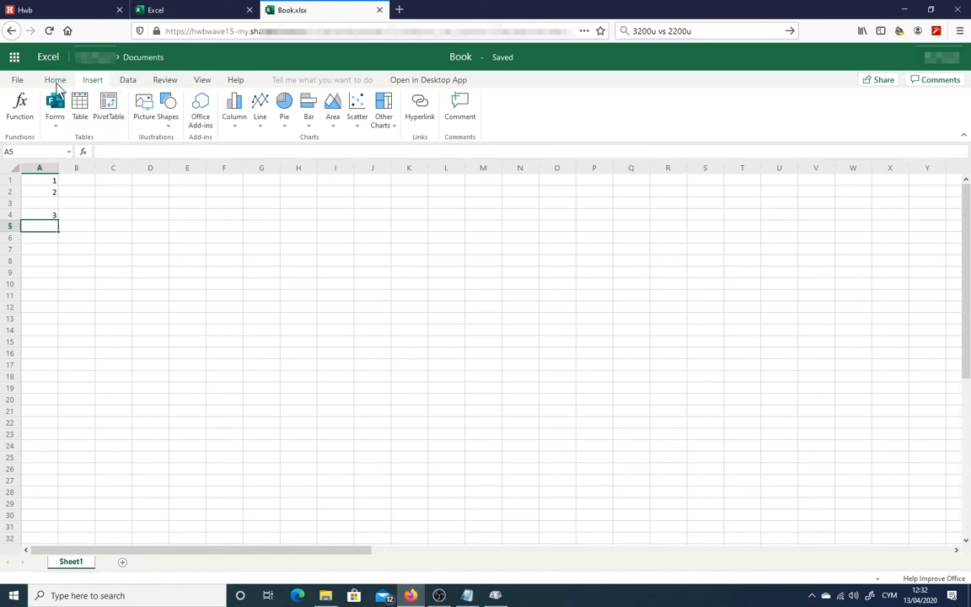
click(55, 80)
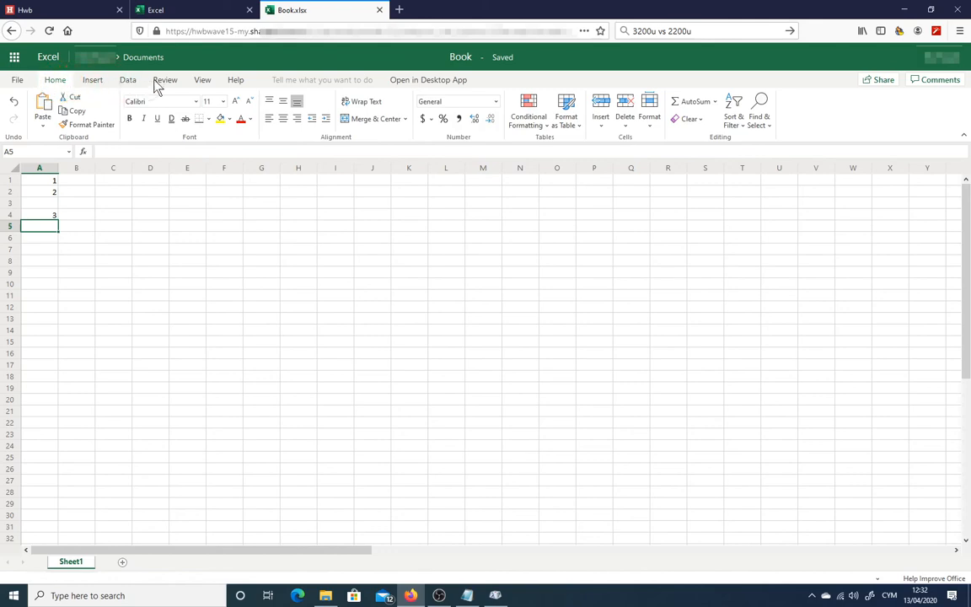
Rename the workbook as DemoExcel.
click(478, 58)
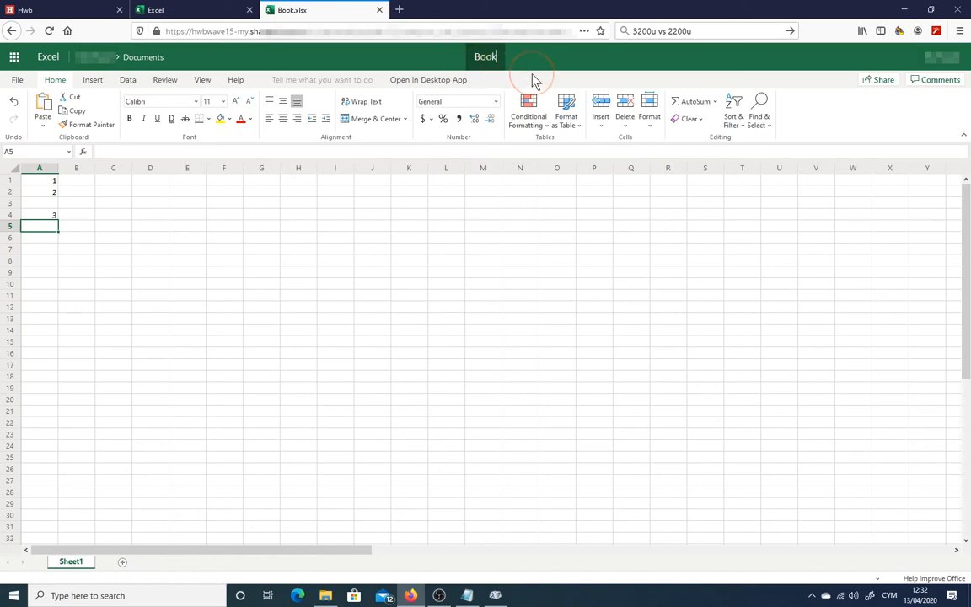
key(BackSpace)
key(BackSpace)
key(BackSpace)
key(BackSpace)
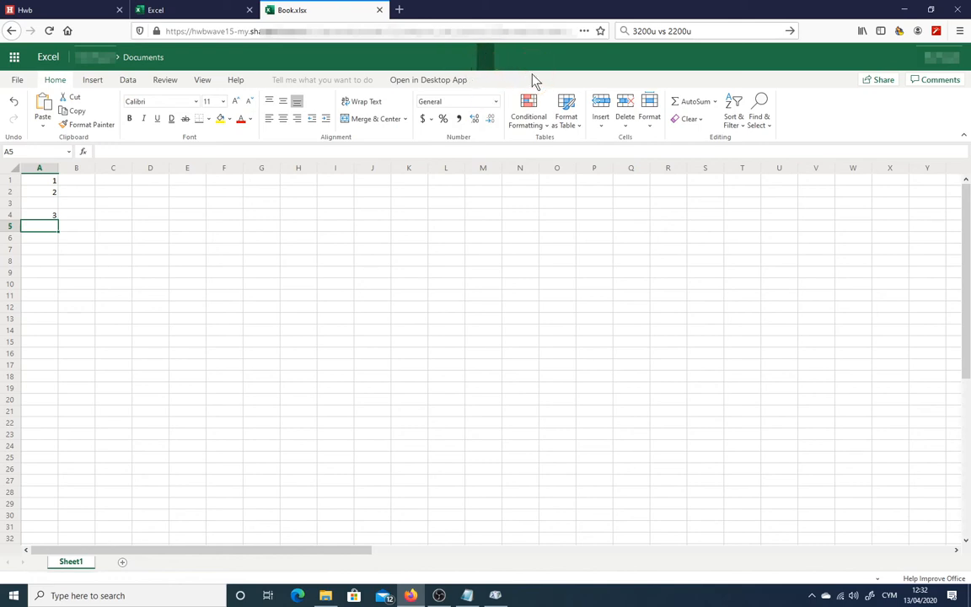
text(DemoExcel)
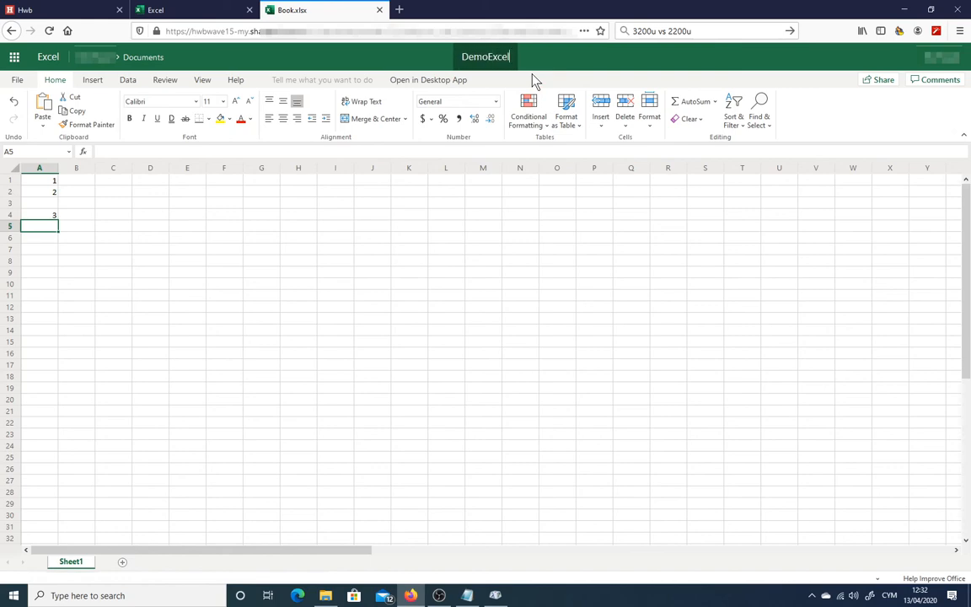
key(Return)
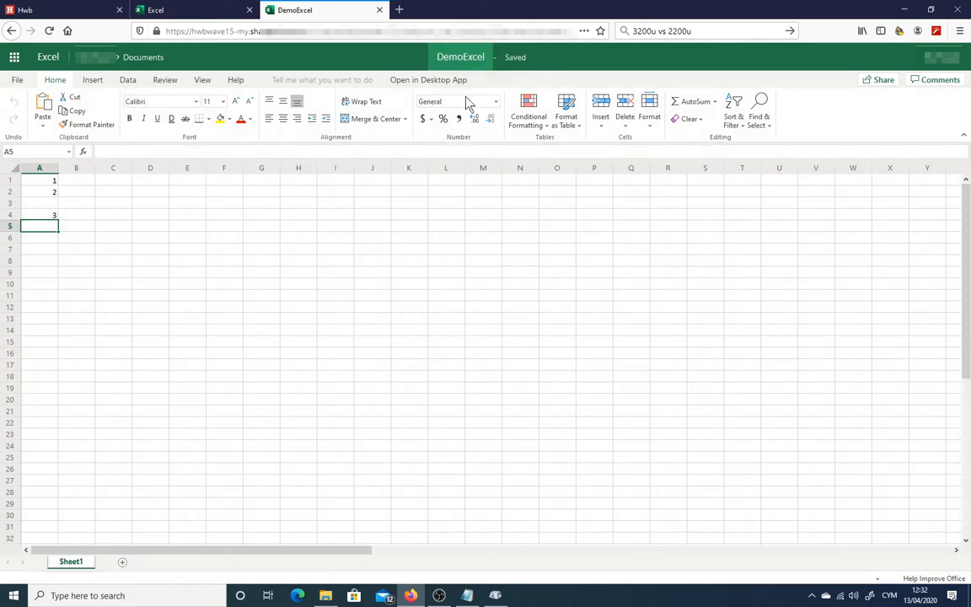
Close the DemoExcel workbook and switch to PowerPoint.
middle_click(278, 10)
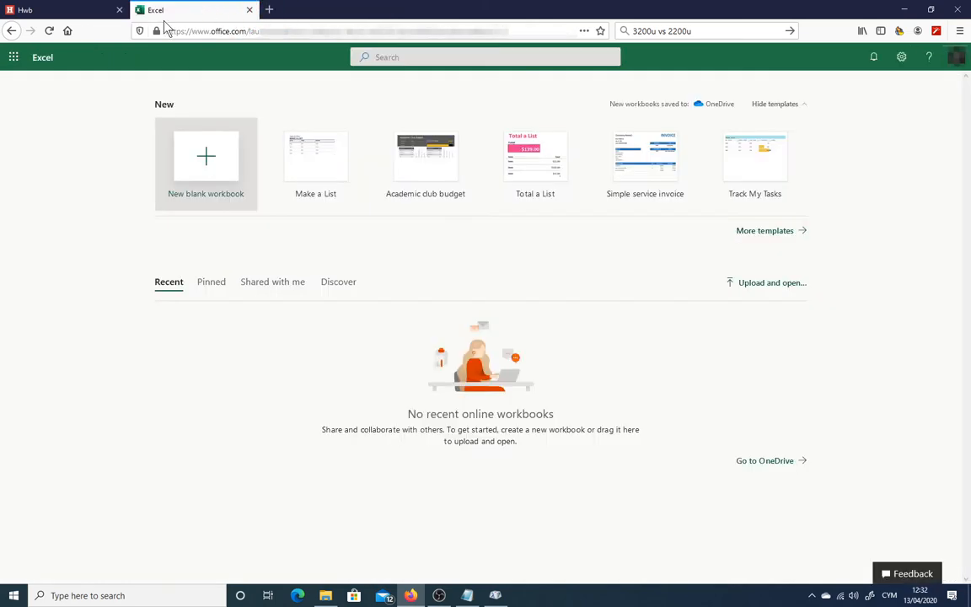
click(13, 56)
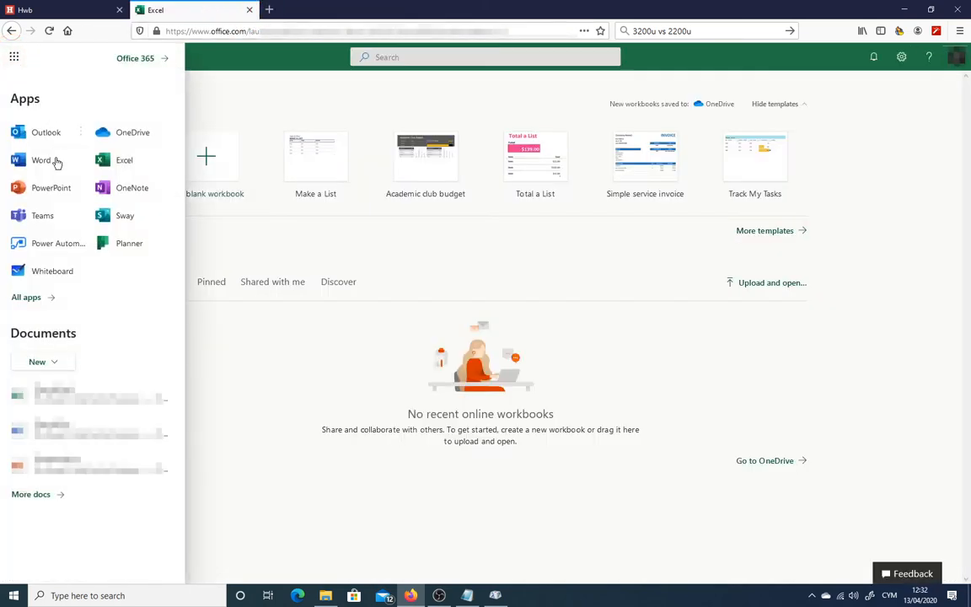
click(56, 188)
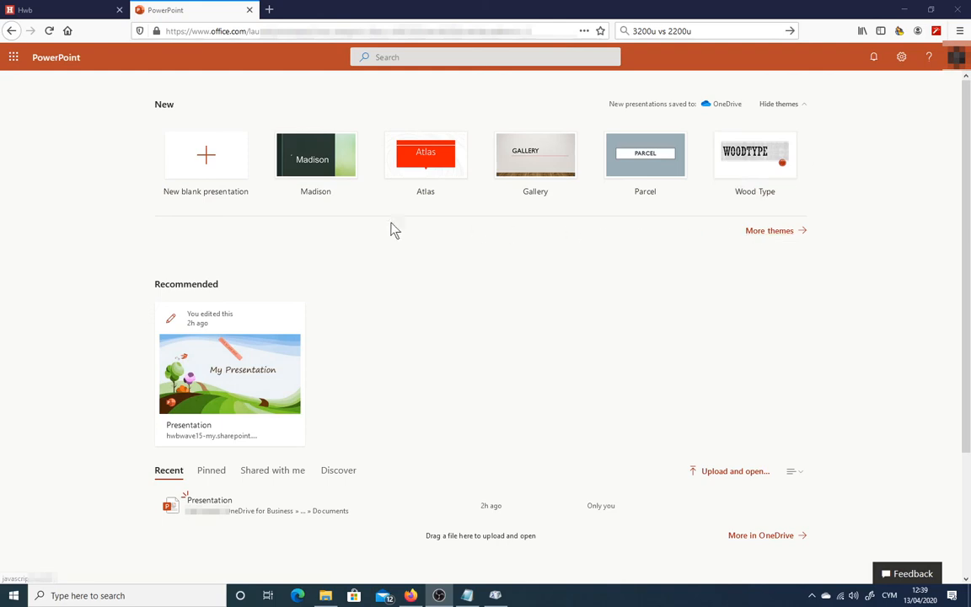
Browse the additional presentation themes and open the full online catalogue of PowerPoint templates.
click(776, 231)
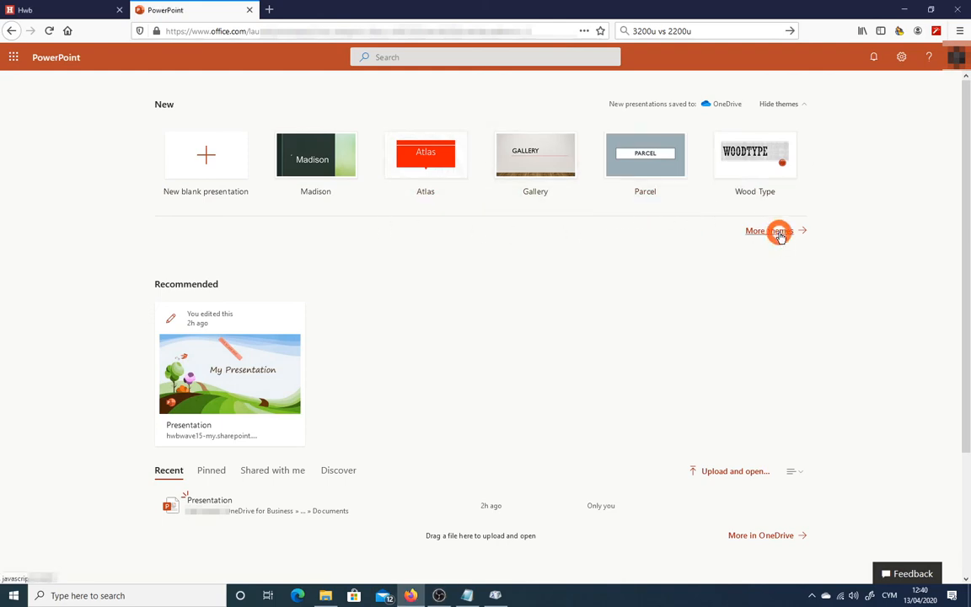
scroll(430, 278, down, 4)
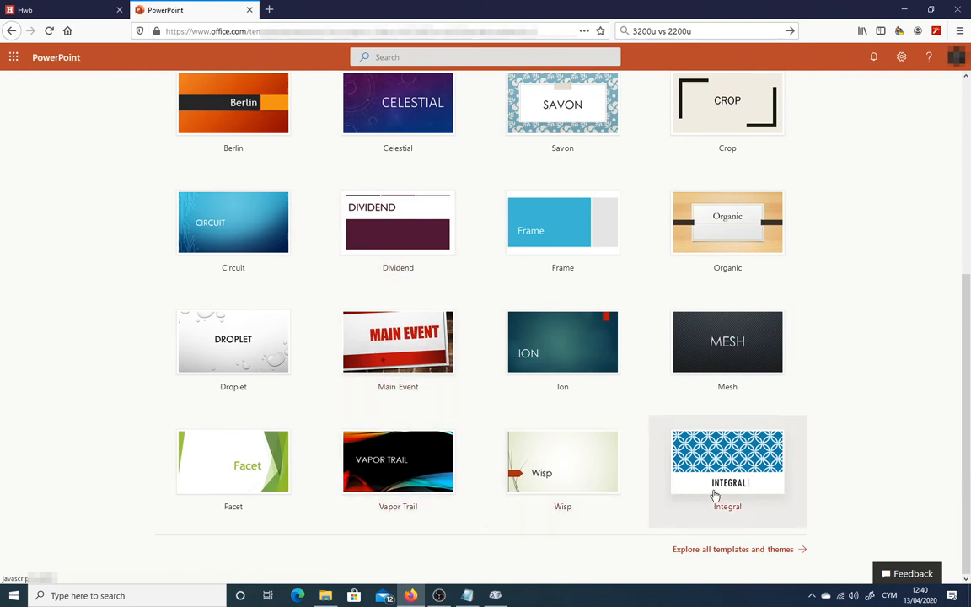
click(777, 552)
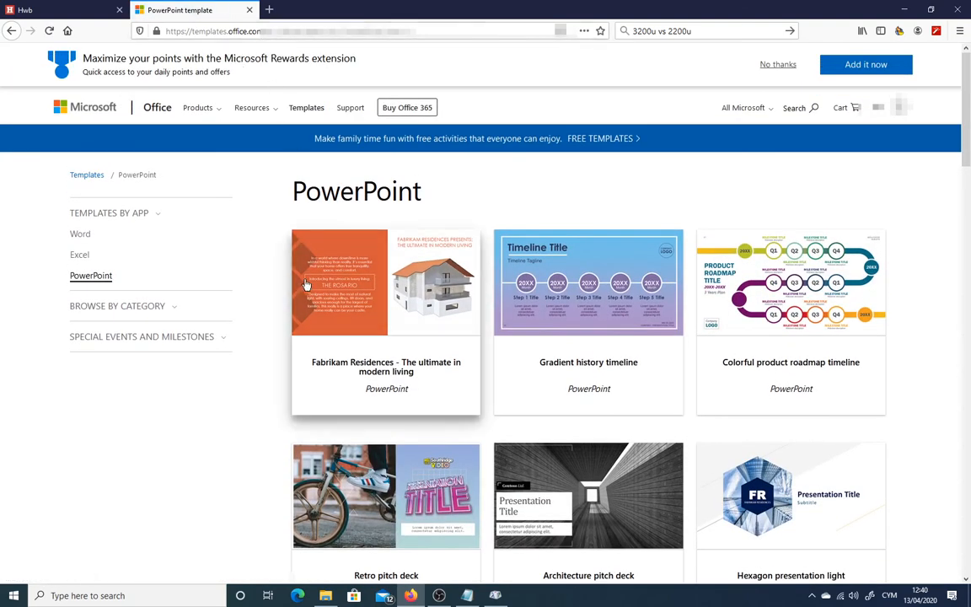
scroll(412, 317, down, 6)
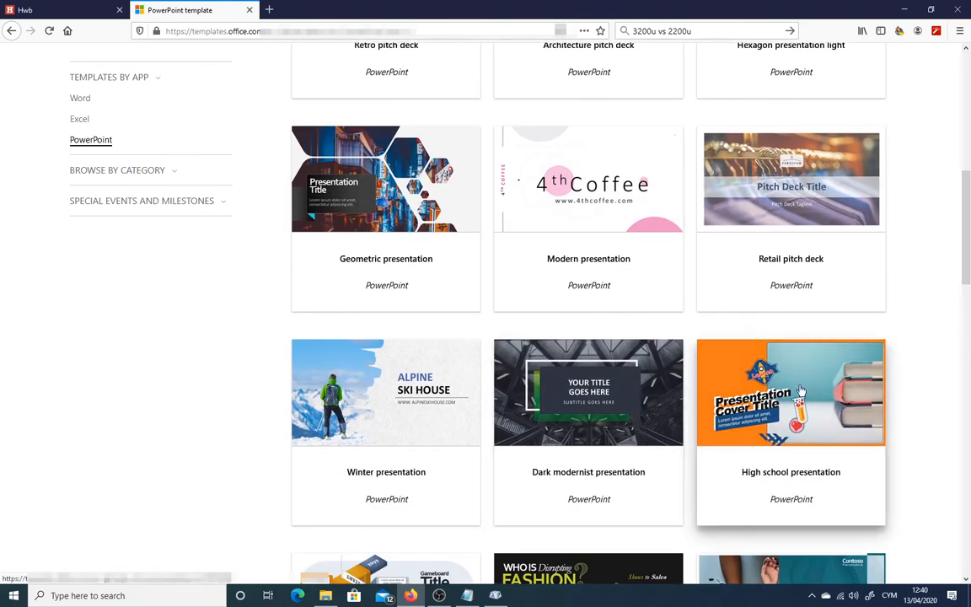
Create an online presentation from the High school presentation template, saving it to OneDrive for Business.
click(812, 388)
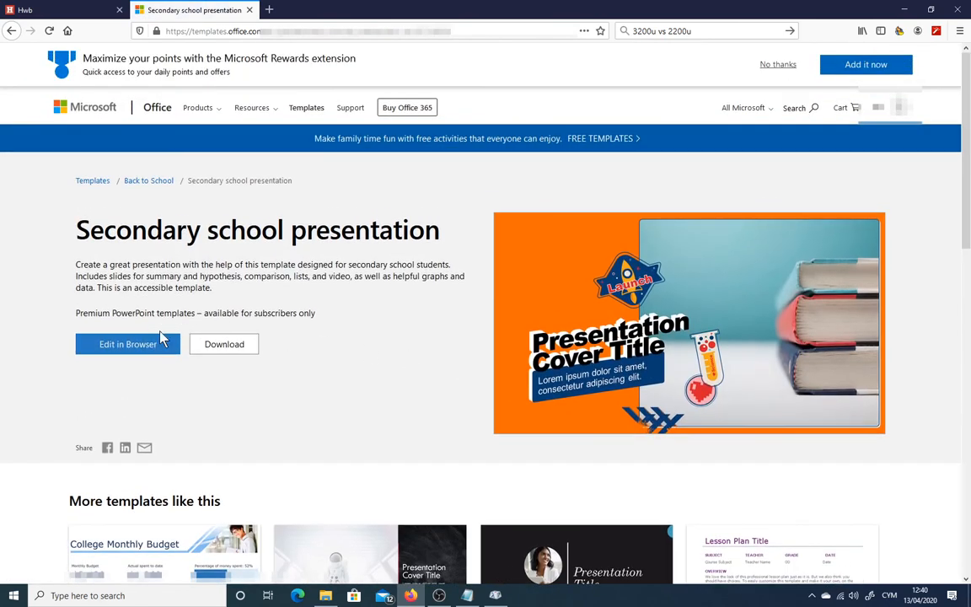
click(147, 344)
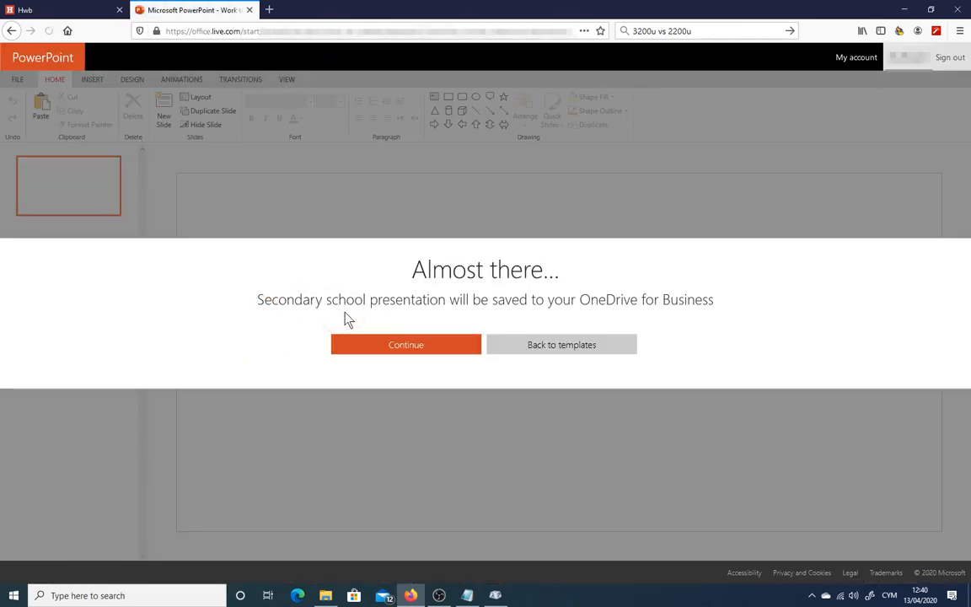
click(407, 345)
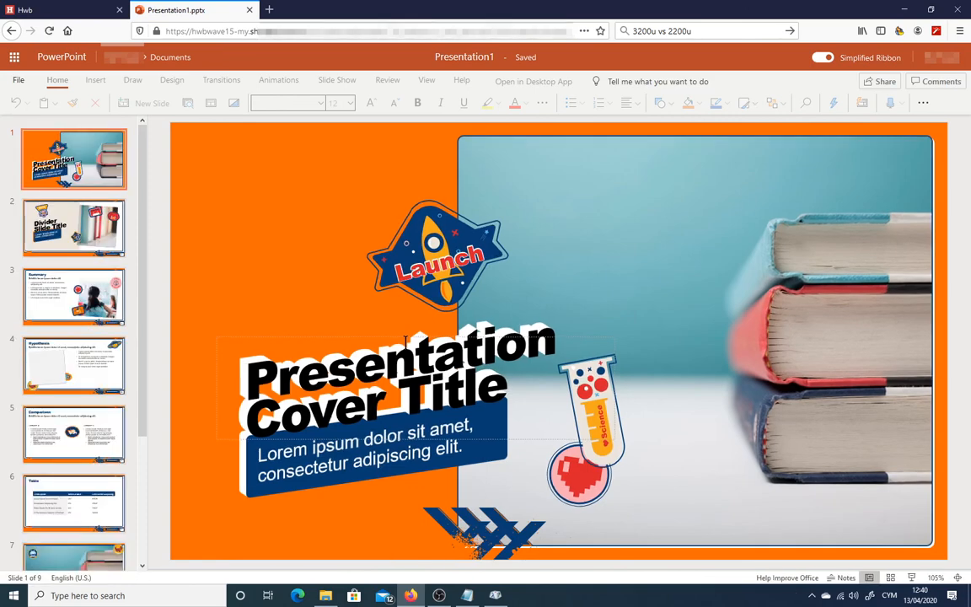
Rename the presentation as DemoPowerpoint.
click(494, 57)
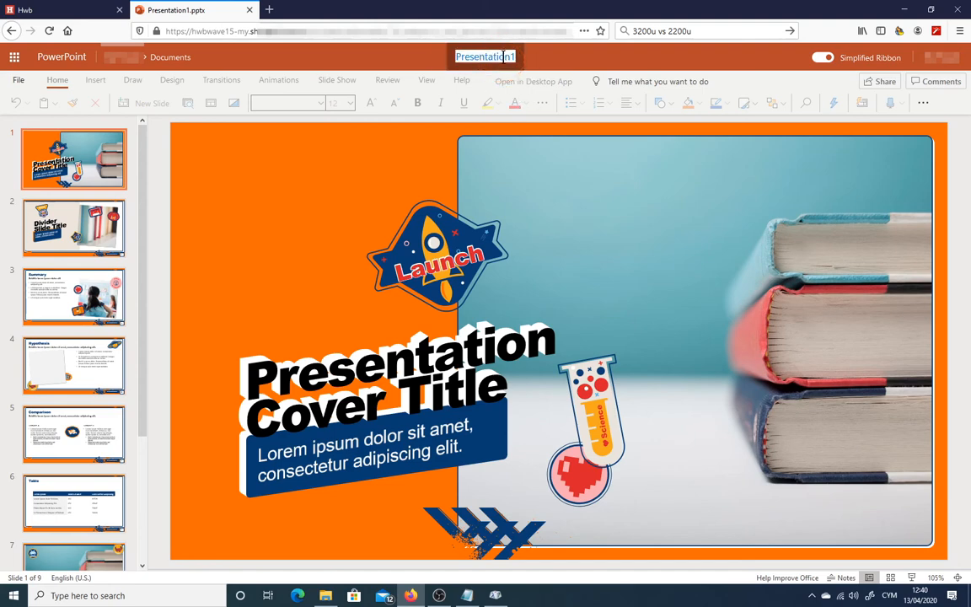
click(555, 91)
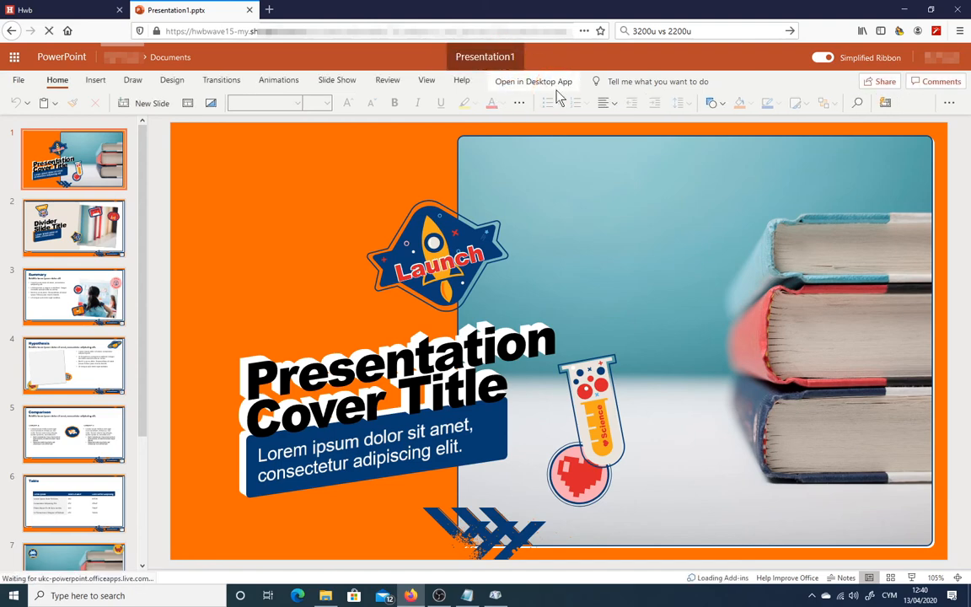
key(BackSpace)
key(BackSpace)
key(BackSpace)
key(BackSpace)
key(BackSpace)
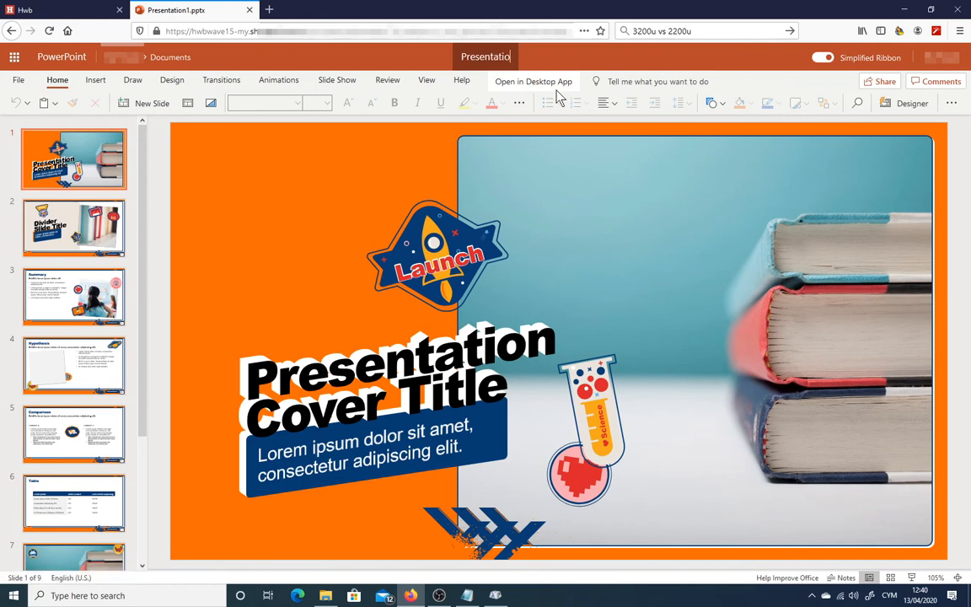
key(BackSpace)
key(BackSpace)
key(BackSpace)
key(BackSpace)
key(BackSpace)
key(BackSpace)
key(BackSpace)
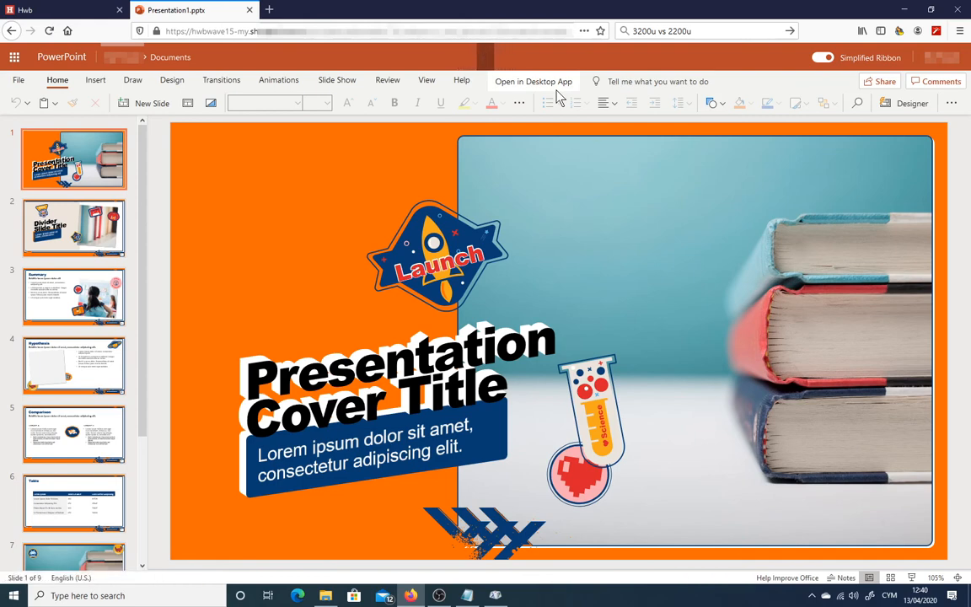
text(DemoPowe)
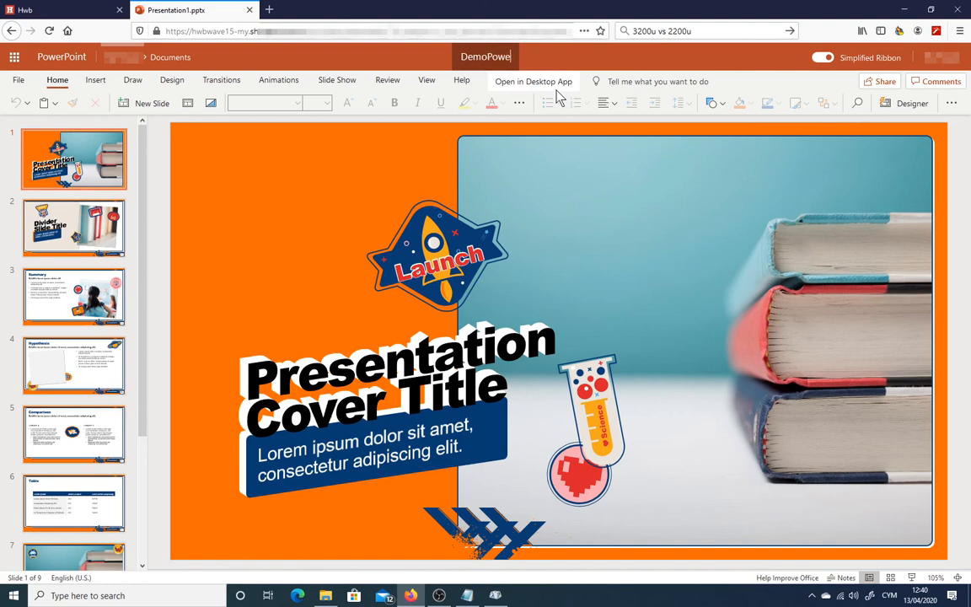
text(rpoint)
key(Return)
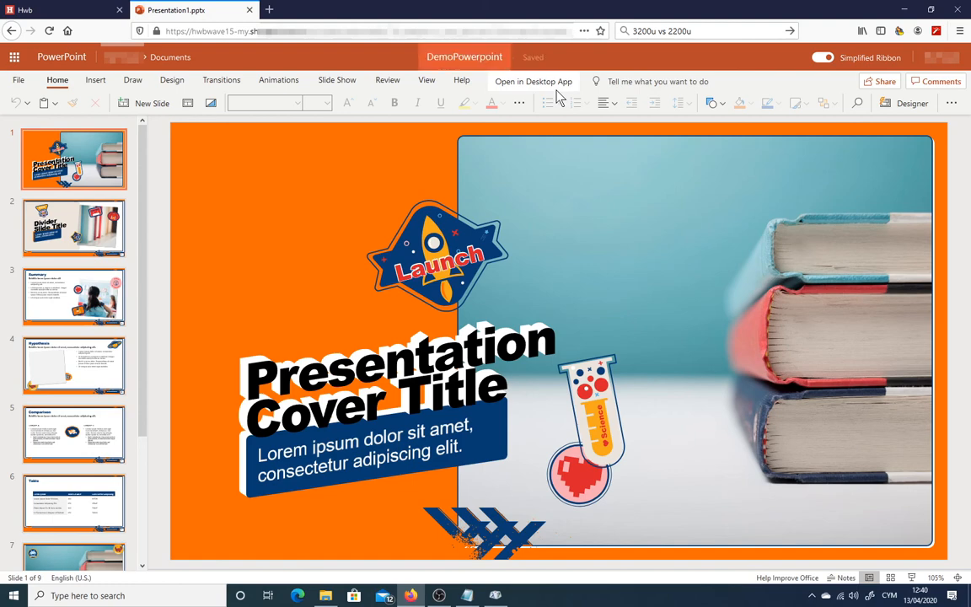